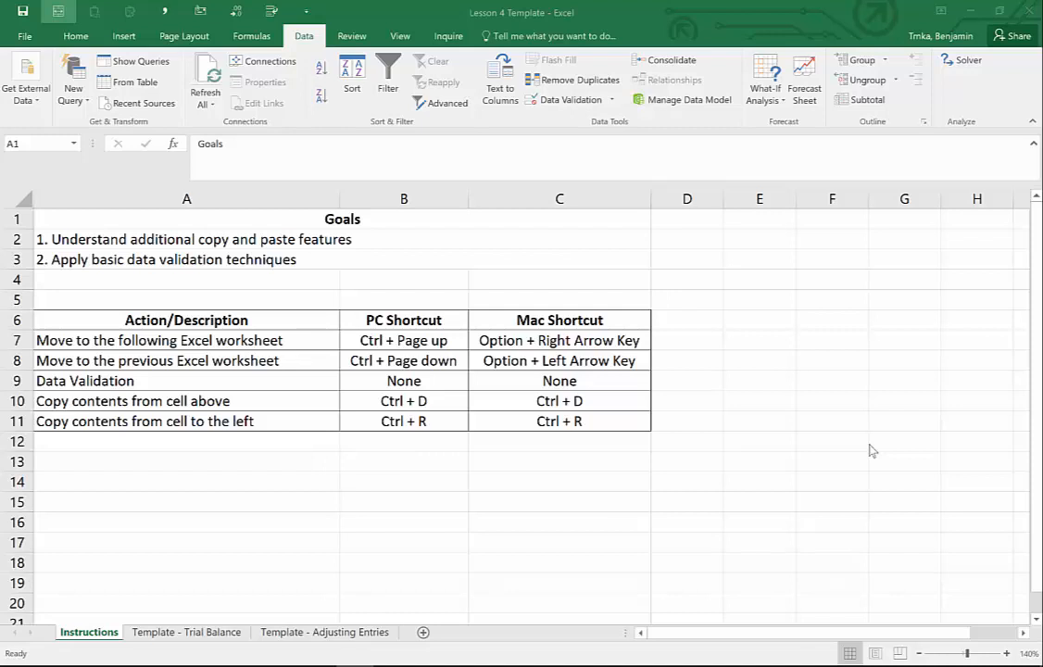
# Read the goals on the Instructions sheet and examine the Trial Balance and Adjusting Entries template sheets.
pyautogui.click(552, 239)
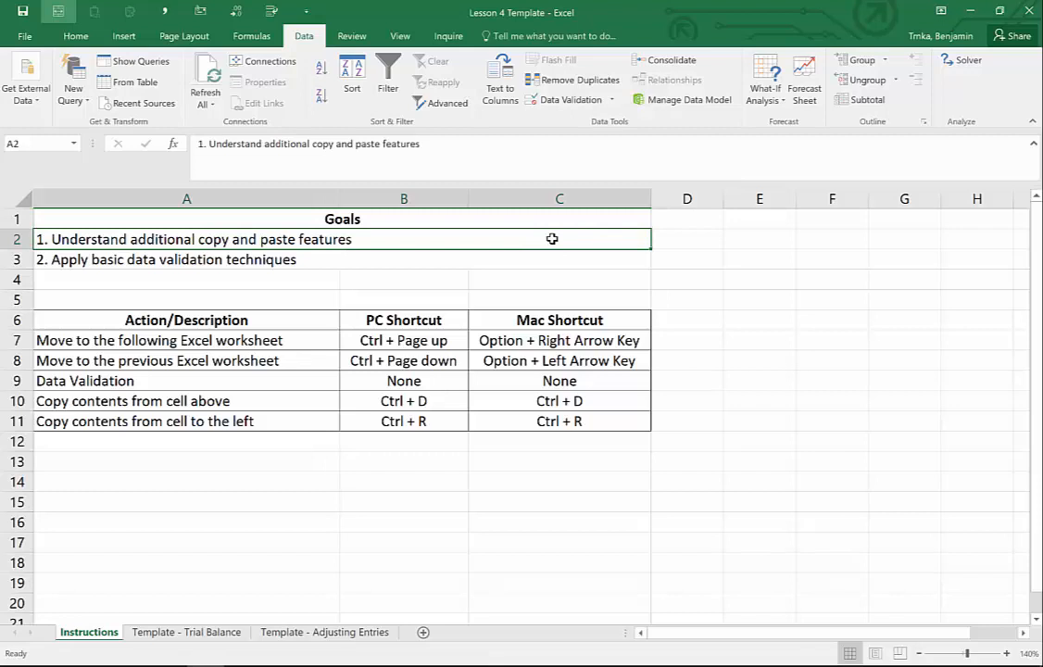
pyautogui.press('Down')
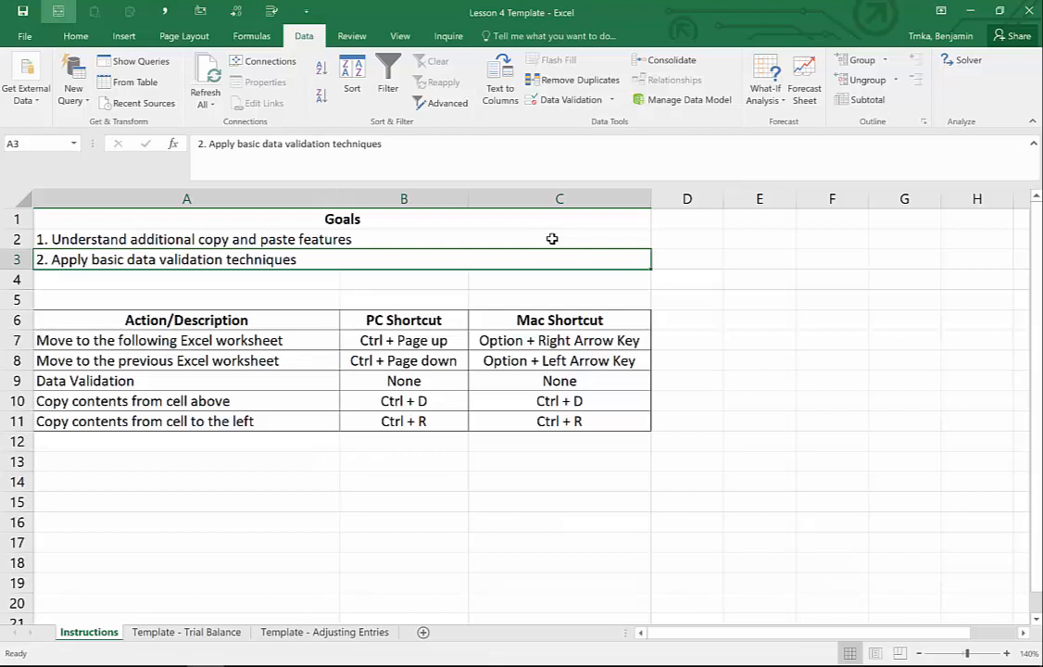
pyautogui.click(196, 635)
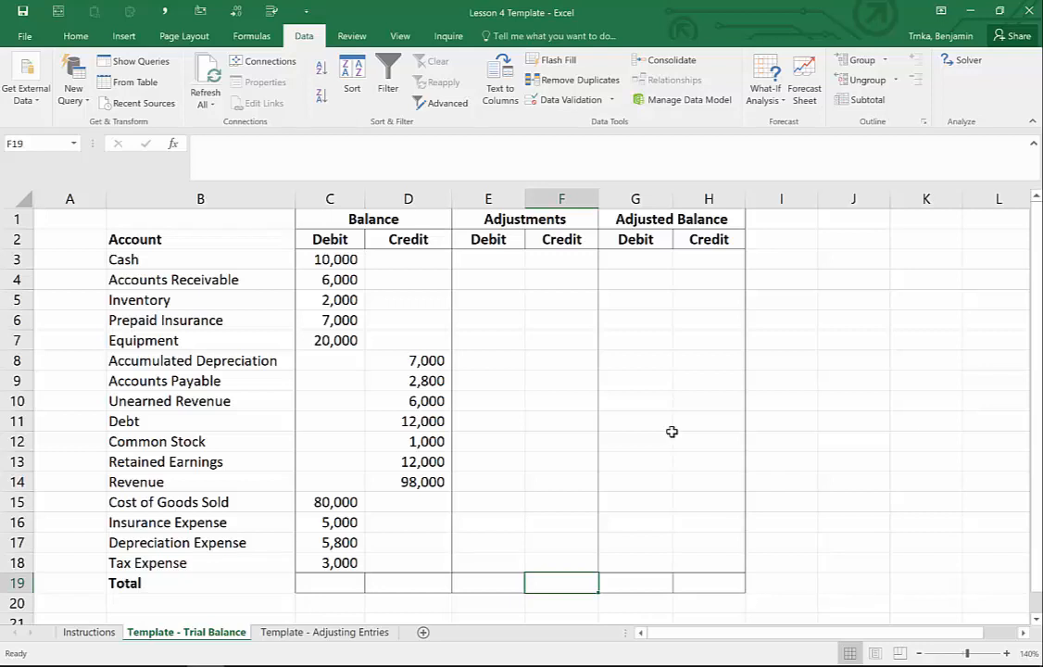
pyautogui.click(326, 634)
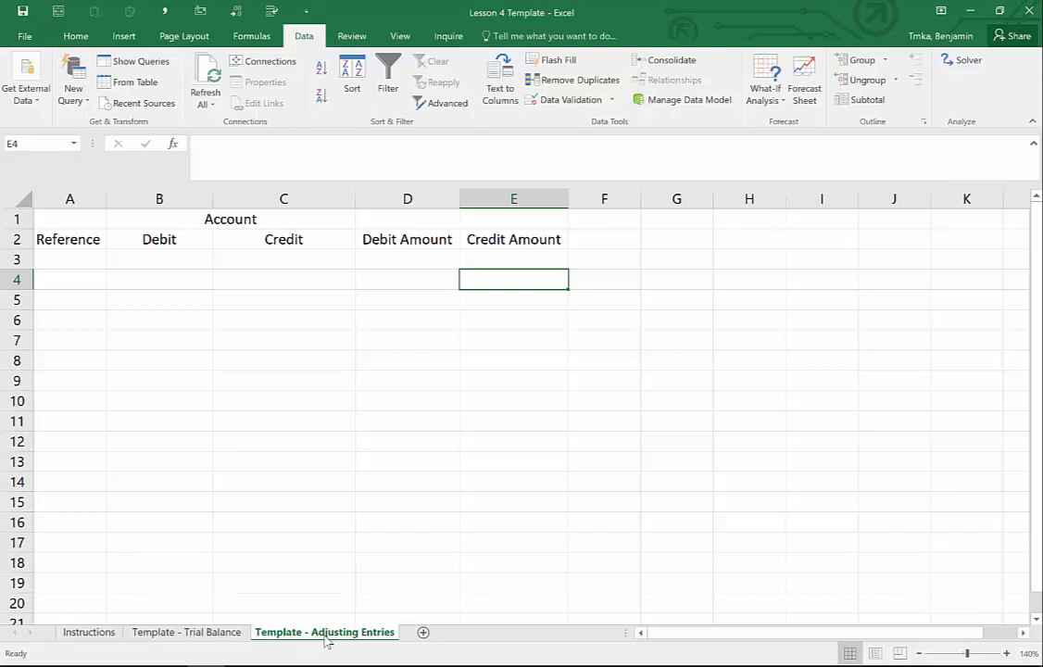
pyautogui.click(181, 633)
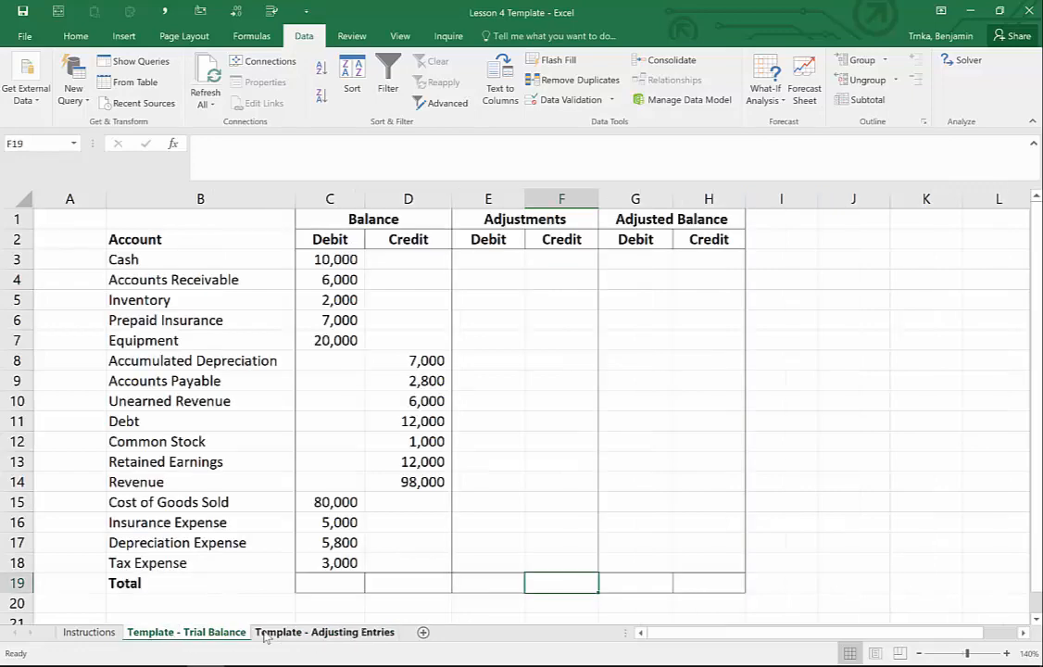
pyautogui.click(281, 633)
pyautogui.click(226, 635)
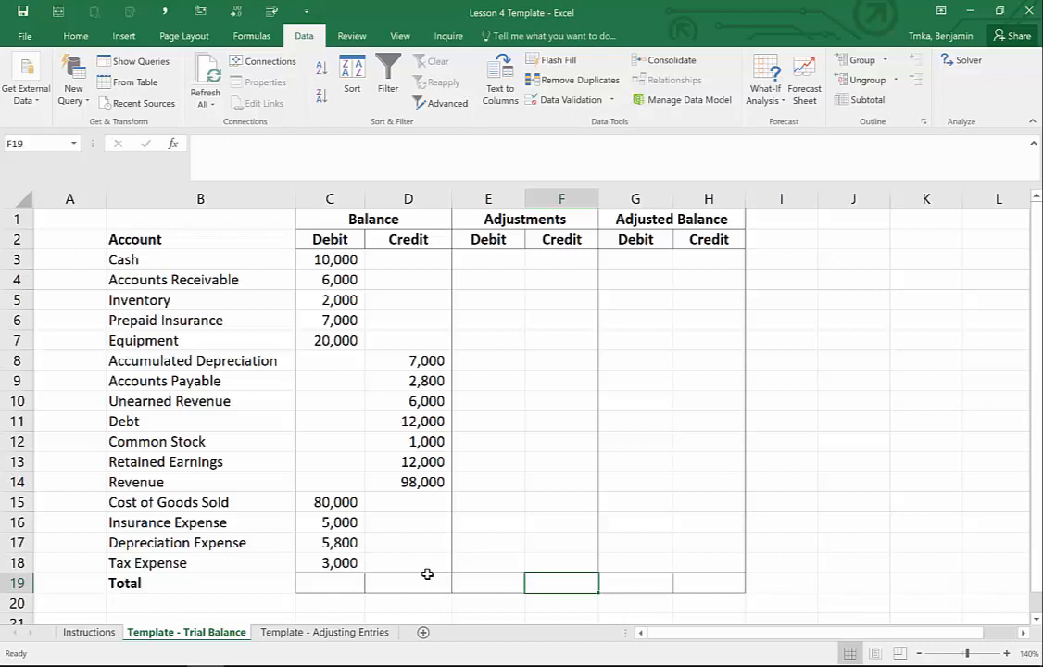
pyautogui.hotkey('ctrl', 'pagedown')
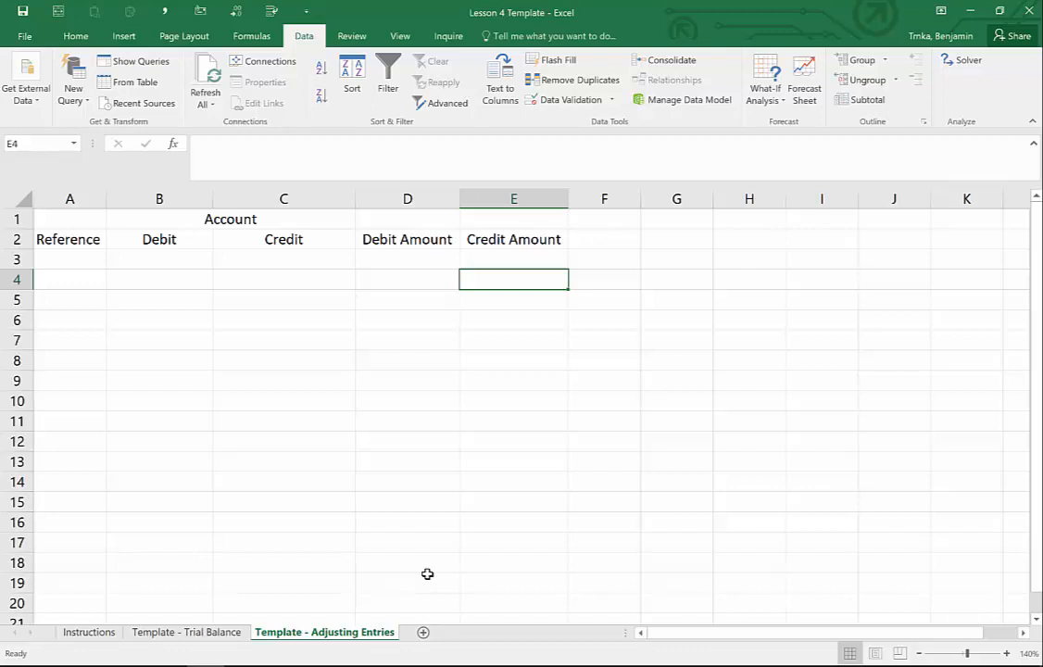
pyautogui.hotkey('ctrl', 'pageup')
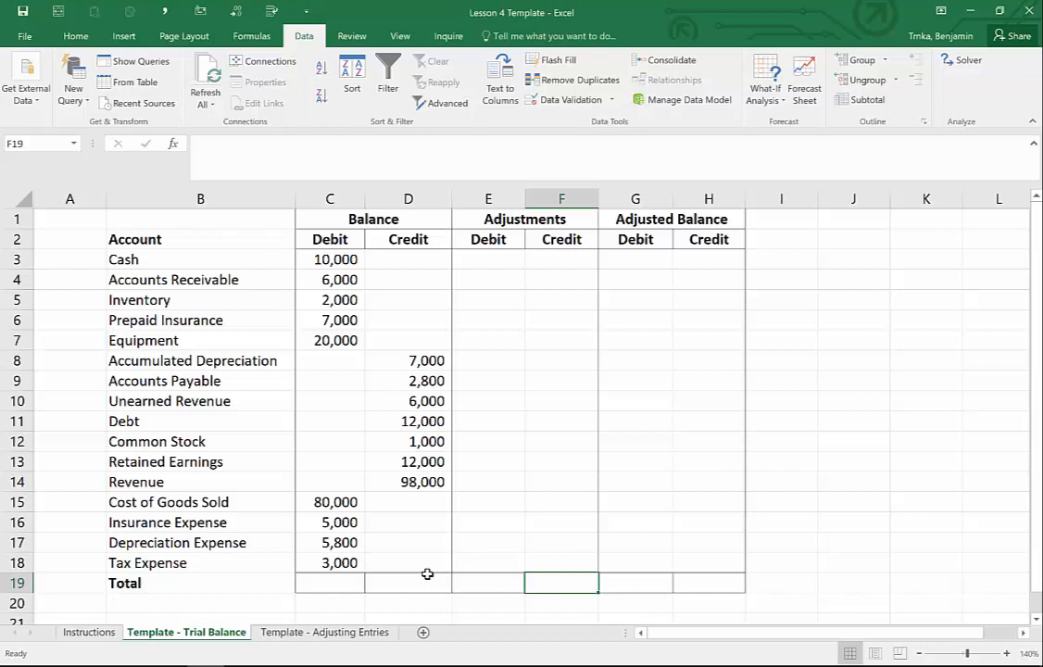
pyautogui.hotkey('ctrl', 'pagedown')
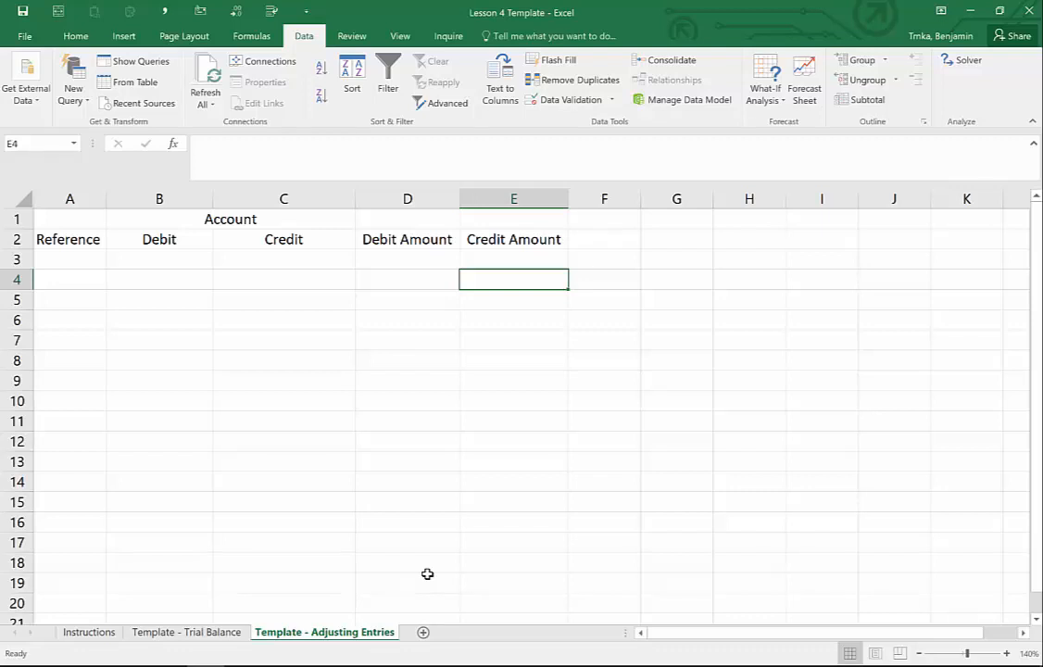
pyautogui.press('Left')
pyautogui.press('Left')
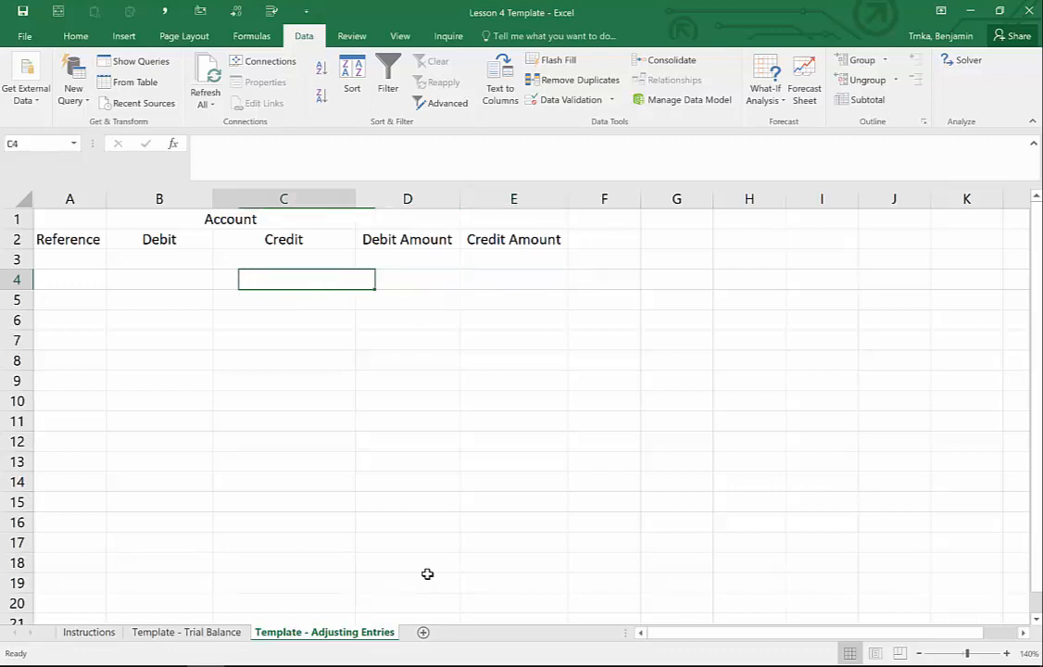
pyautogui.press('Left')
pyautogui.press('Up')
pyautogui.write('Deprec')
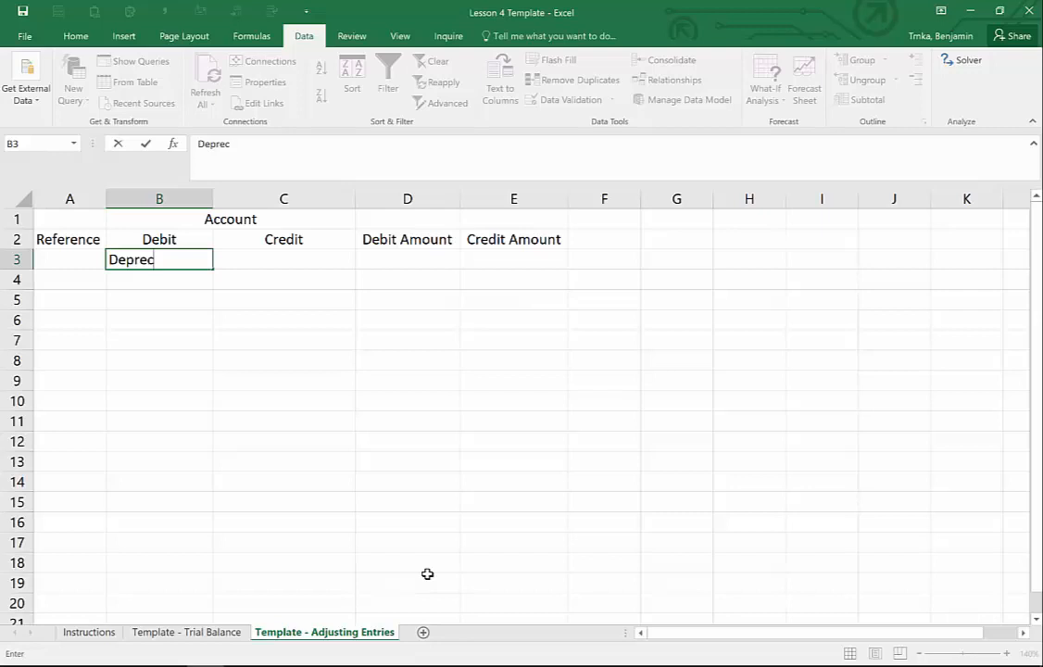
pyautogui.press('BackSpace')
pyautogui.press('BackSpace')
pyautogui.press('BackSpace')
pyautogui.press('BackSpace')
pyautogui.press('BackSpace')
pyautogui.press('BackSpace')
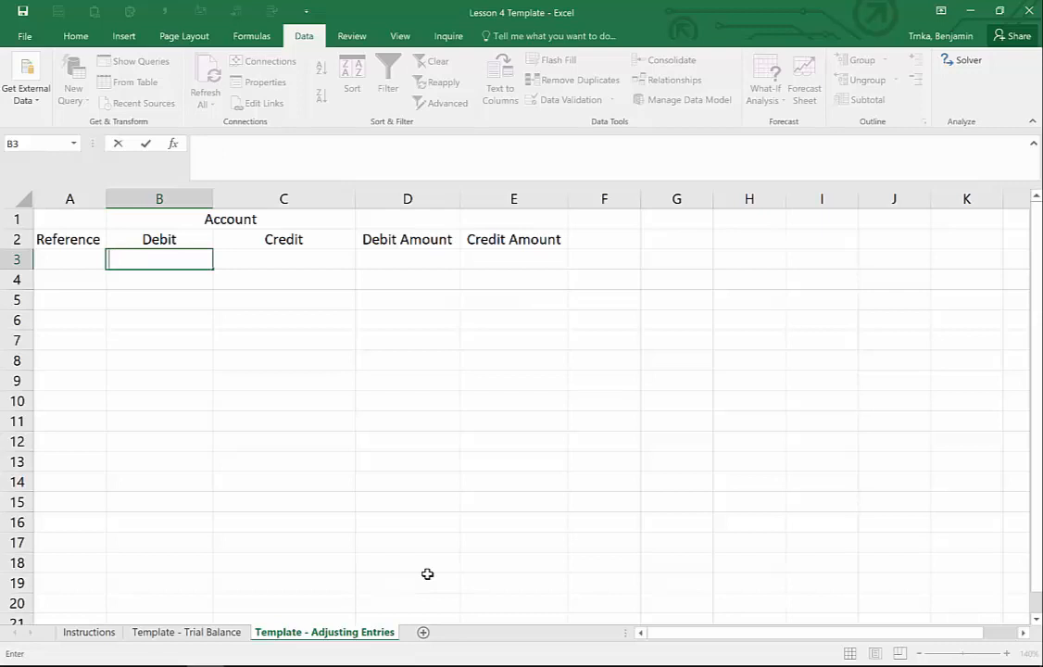
pyautogui.press('Return')
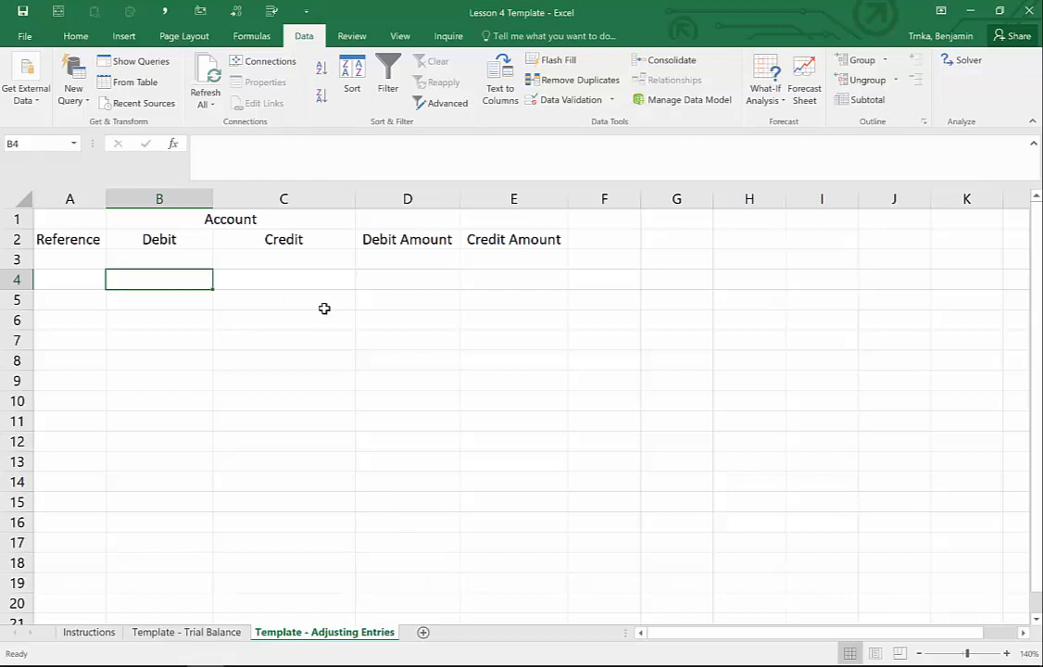
# Start a data validation rule for the Account columns B and C, with List as the allowed criterion.
pyautogui.click(186, 199)
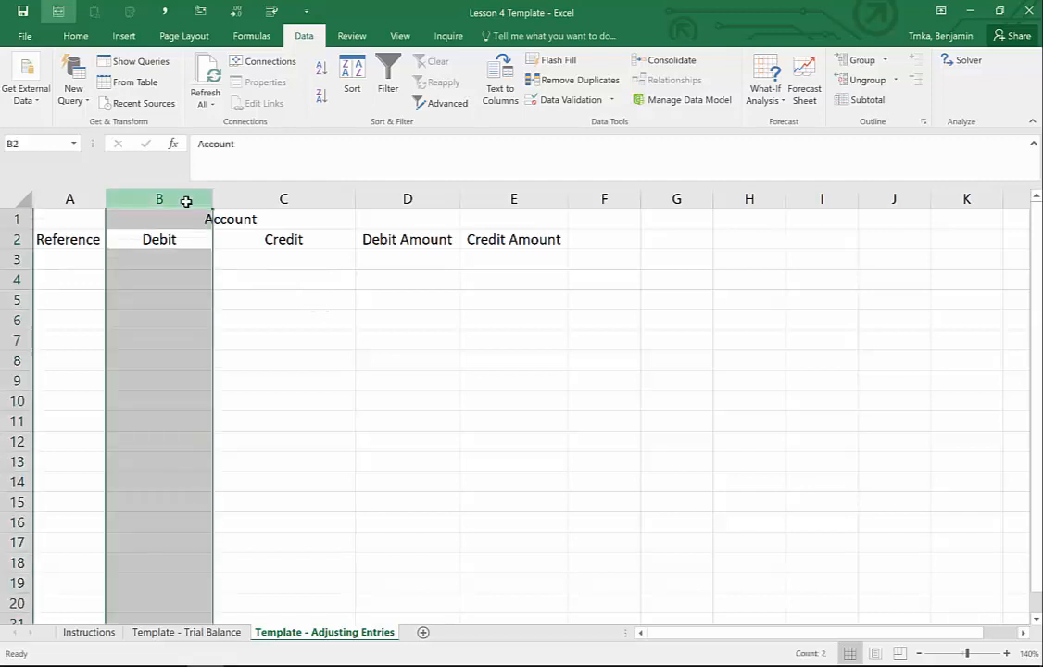
pyautogui.moveTo(187, 199); pyautogui.dragTo(247, 203)
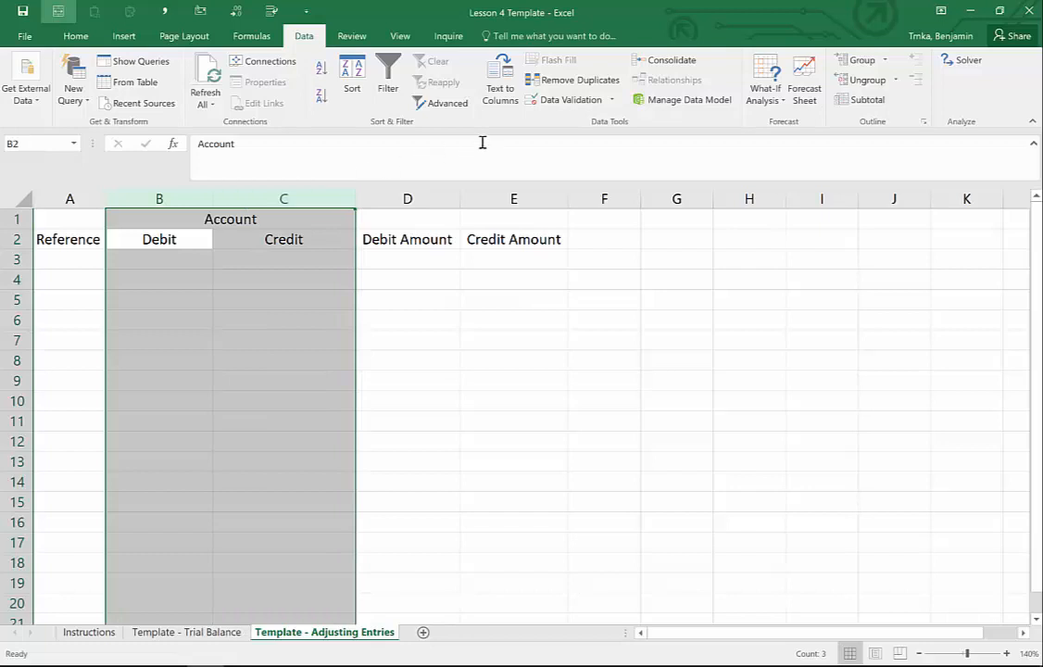
pyautogui.click(76, 36)
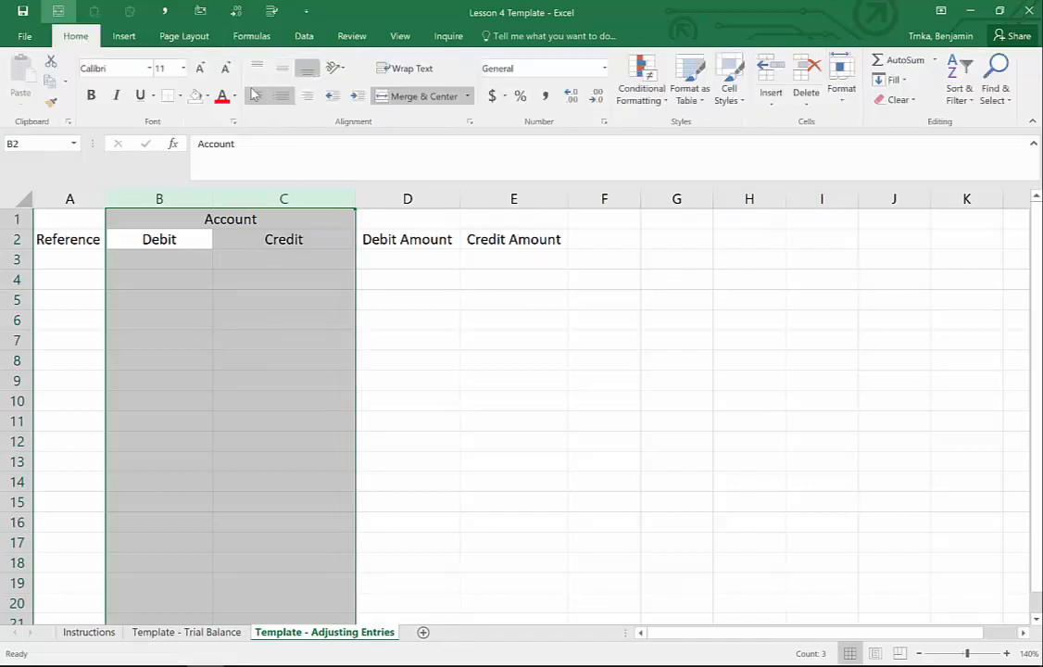
pyautogui.click(310, 37)
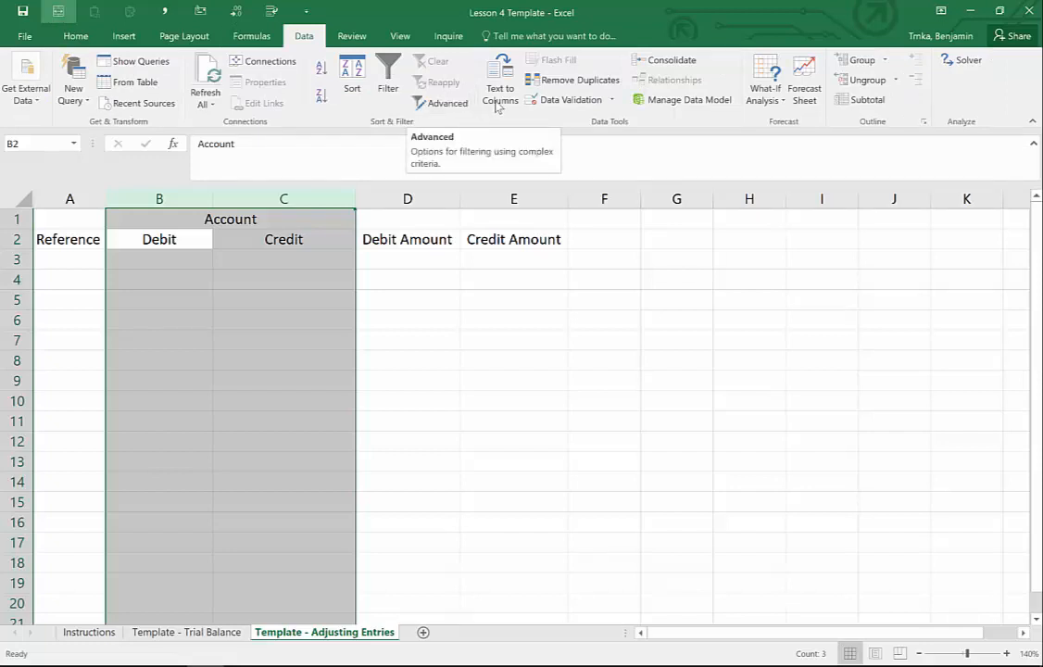
pyautogui.click(613, 100)
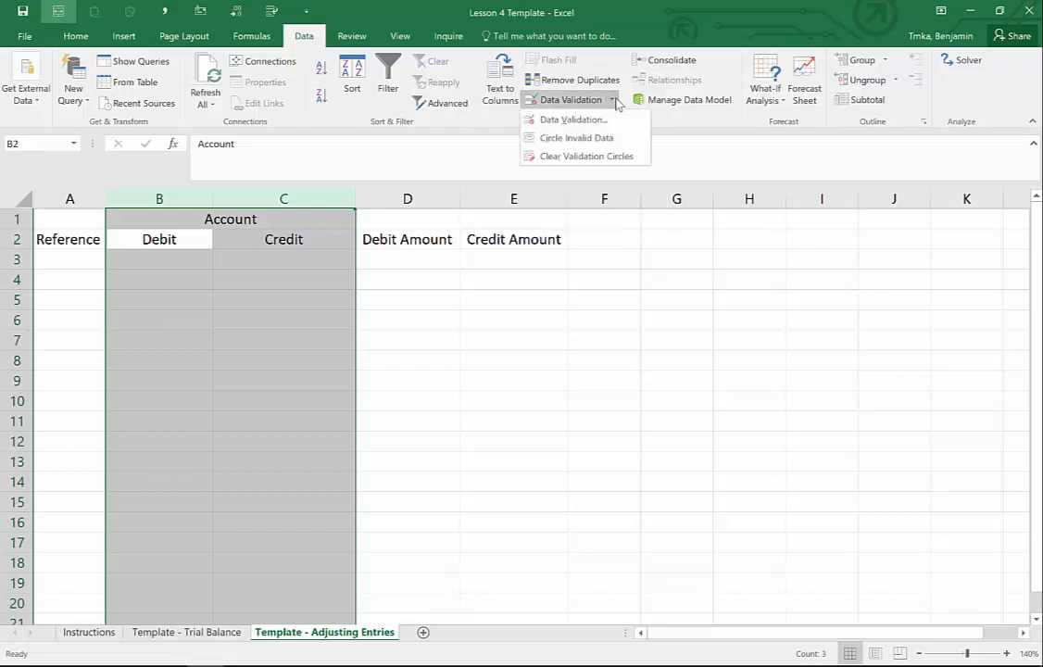
pyautogui.click(574, 120)
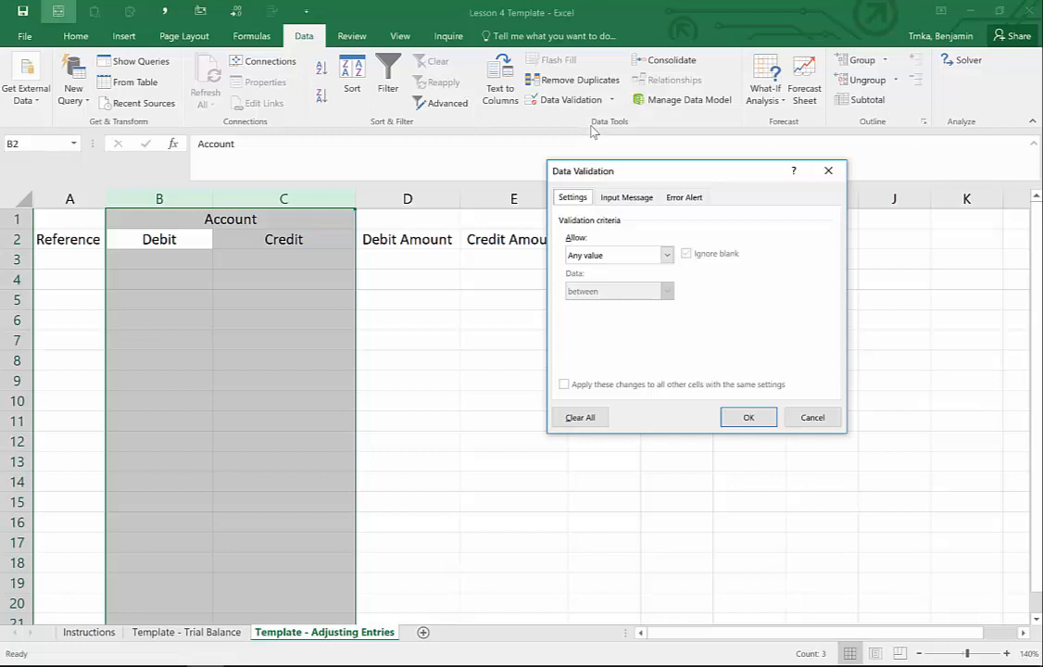
pyautogui.click(669, 257)
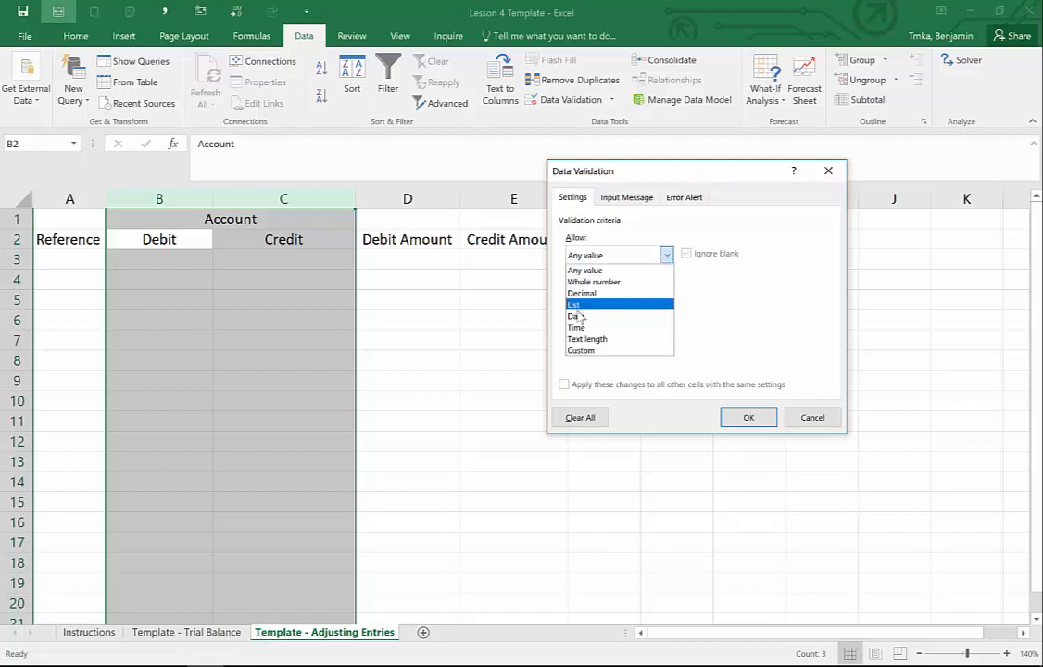
pyautogui.click(575, 305)
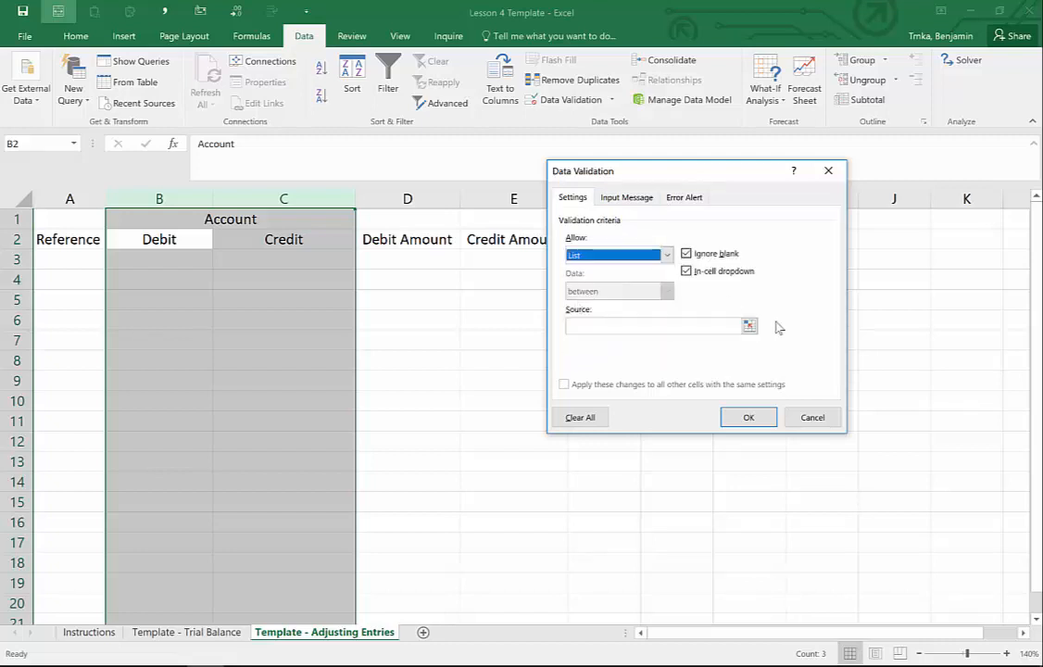
# Set the validation list source to the account names in B3:B18 of the Template - Trial Balance sheet and apply the rule.
pyautogui.click(714, 329)
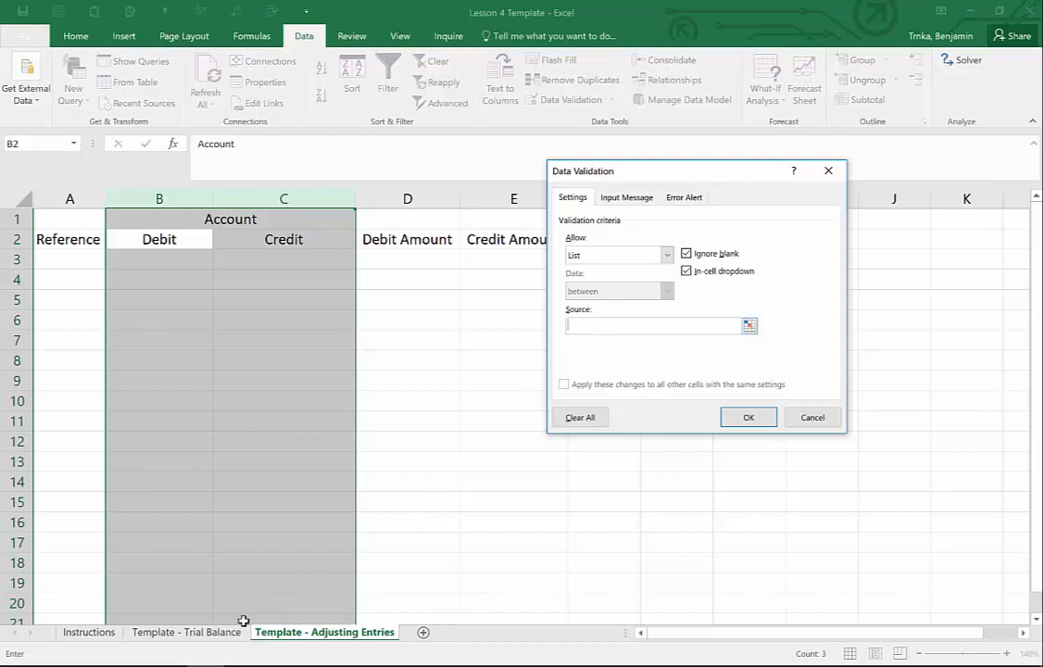
pyautogui.click(215, 633)
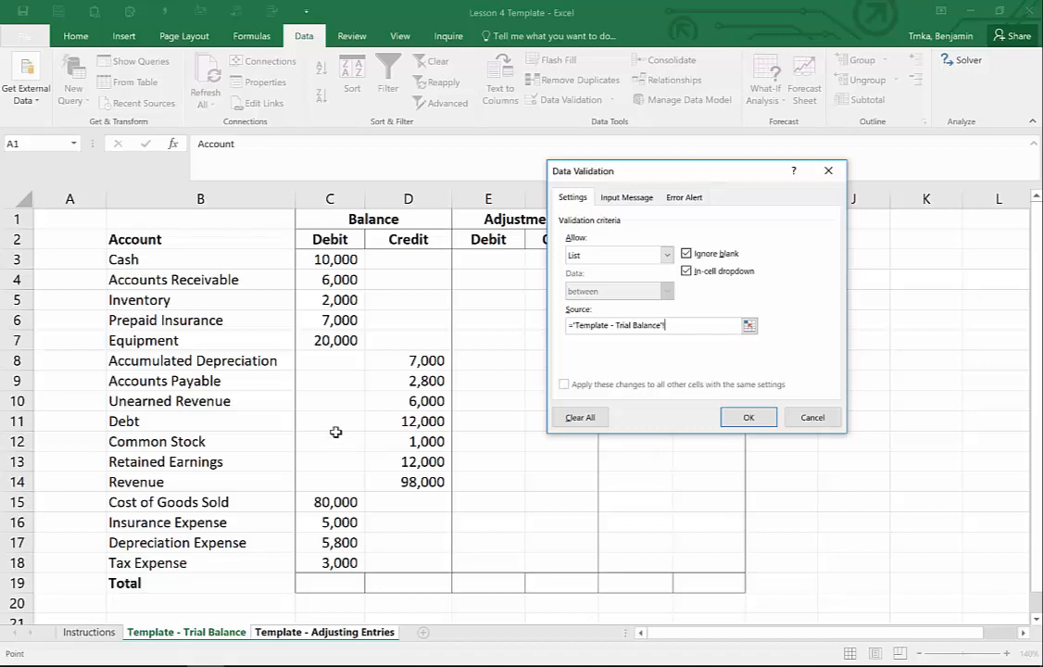
pyautogui.click(212, 259)
pyautogui.moveTo(212, 259); pyautogui.dragTo(187, 561)
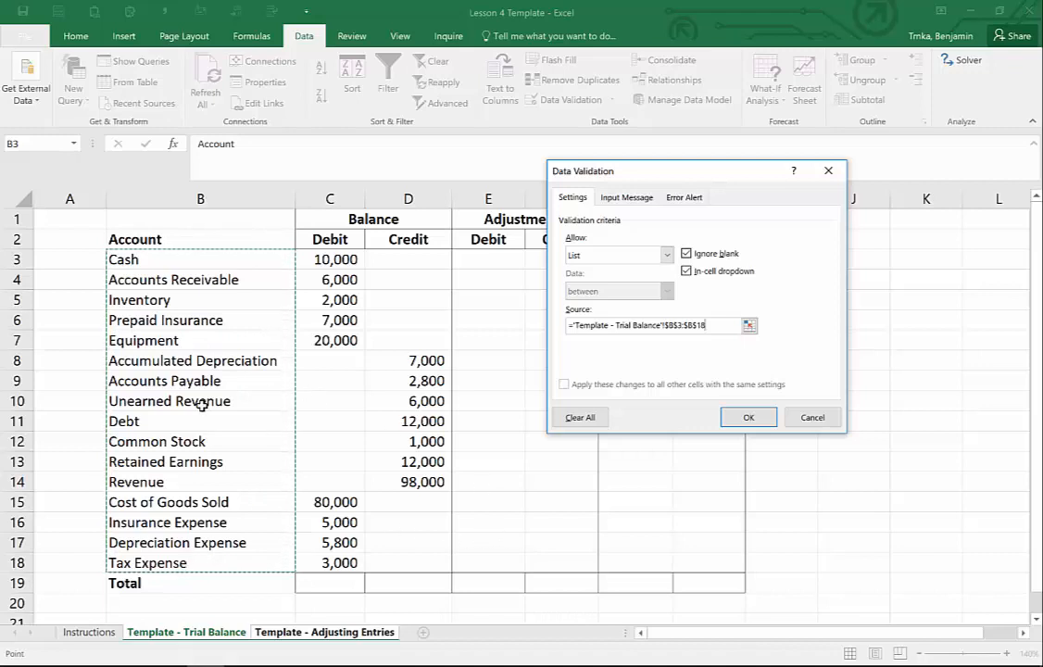
pyautogui.click(748, 417)
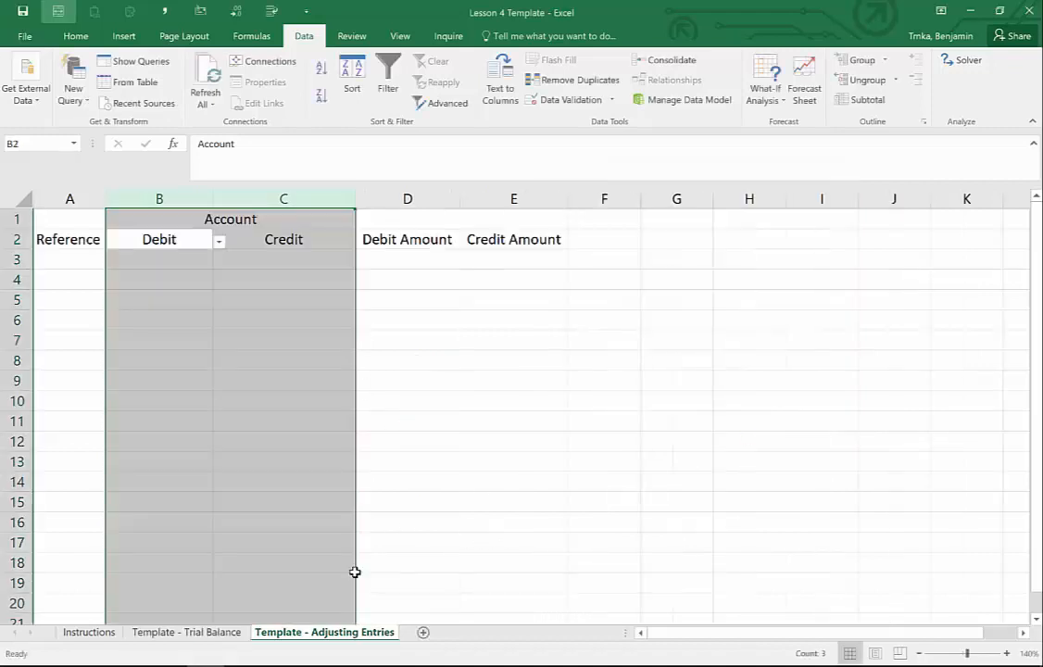
# Choose Depreciation Expense from the account list as the debit account in B3.
pyautogui.click(183, 261)
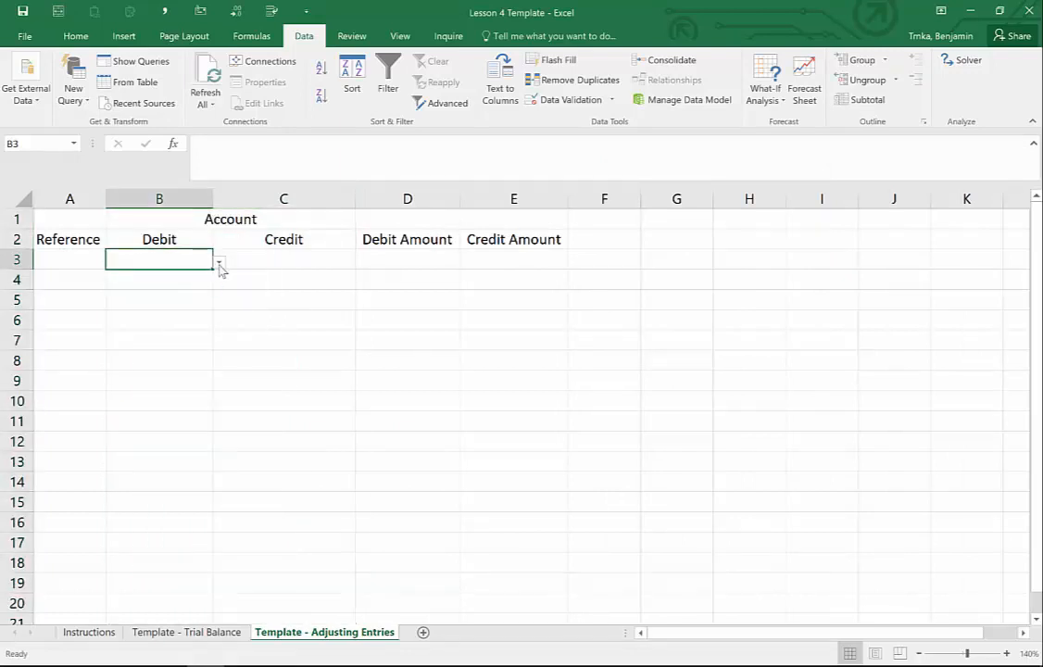
pyautogui.click(220, 266)
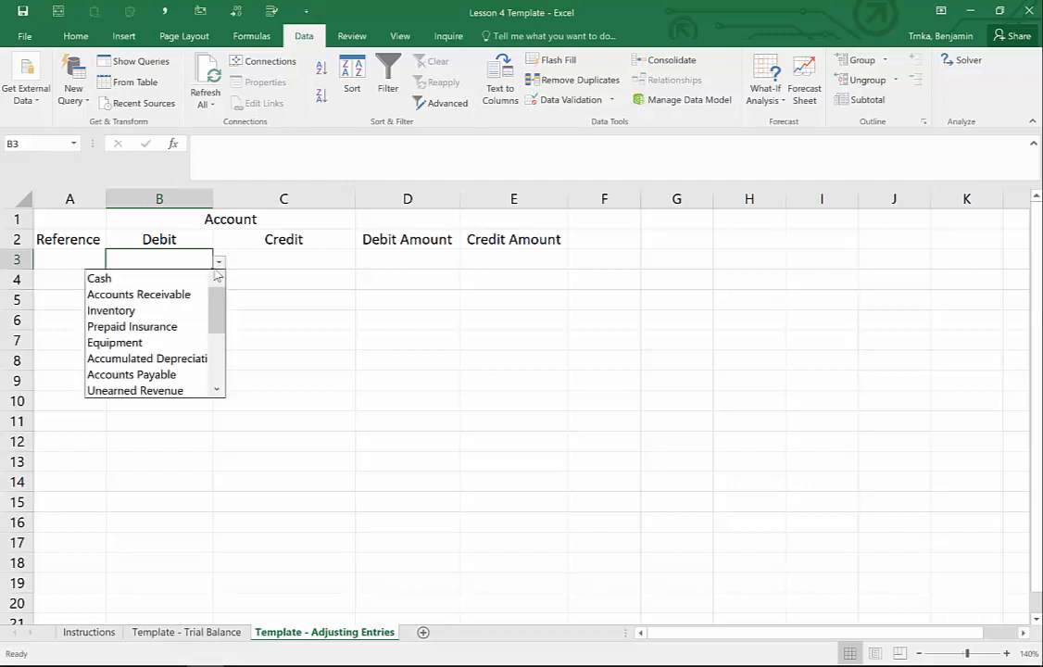
pyautogui.moveTo(219, 320); pyautogui.dragTo(217, 361)
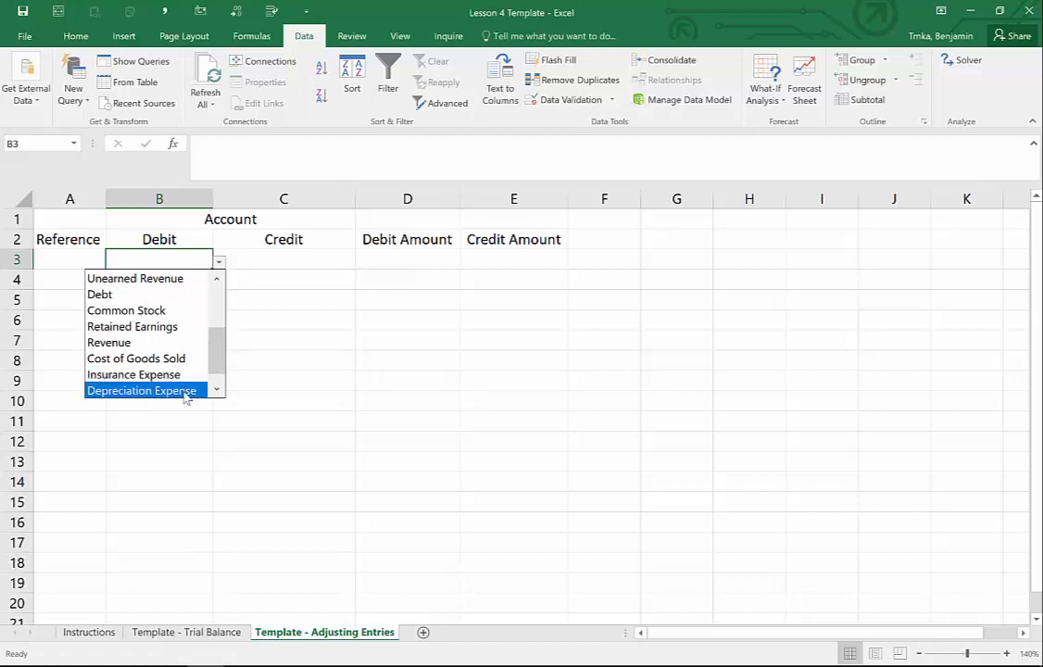
pyautogui.click(186, 391)
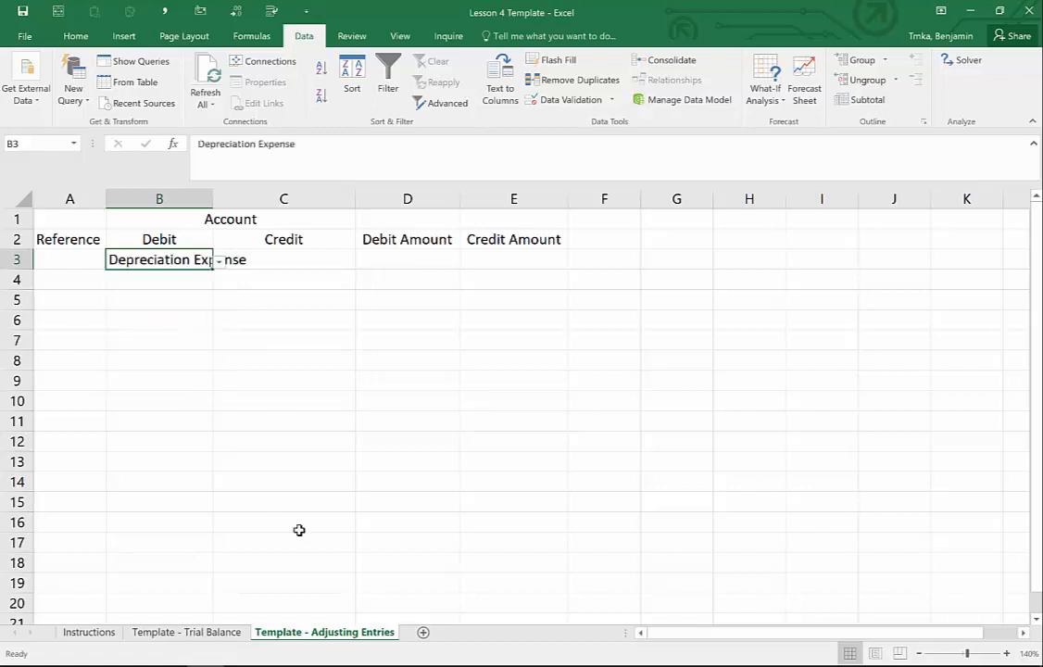
# Try entering "Accdum" as the credit account in C4, cancel it, and choose Accumulated Depreciation from the account list instead.
pyautogui.press('Down')
pyautogui.press('Right')
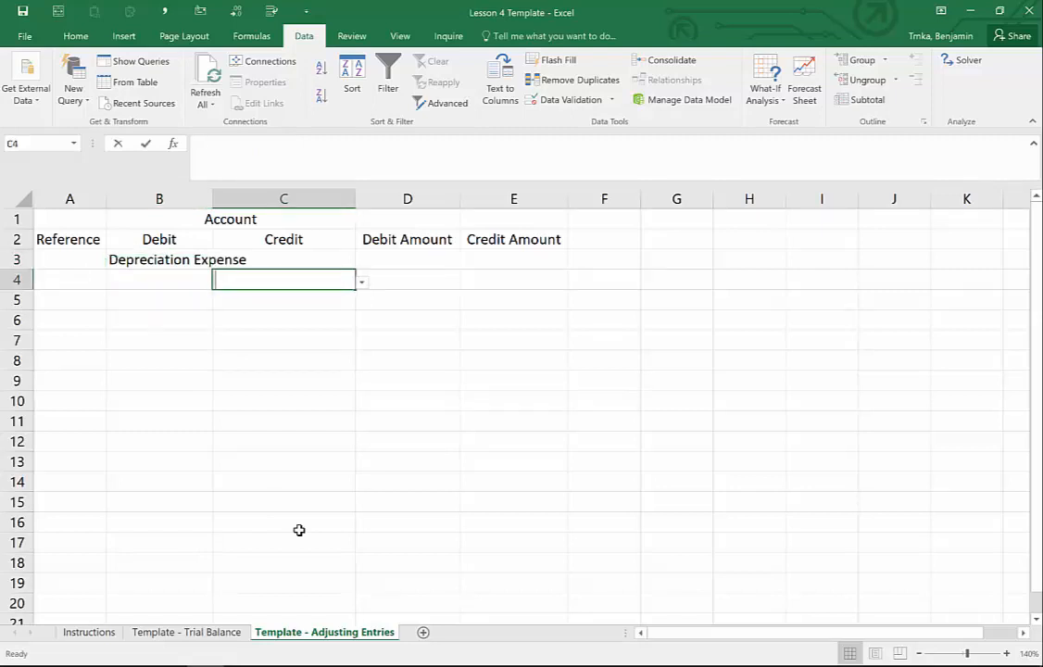
pyautogui.write('Accdum')
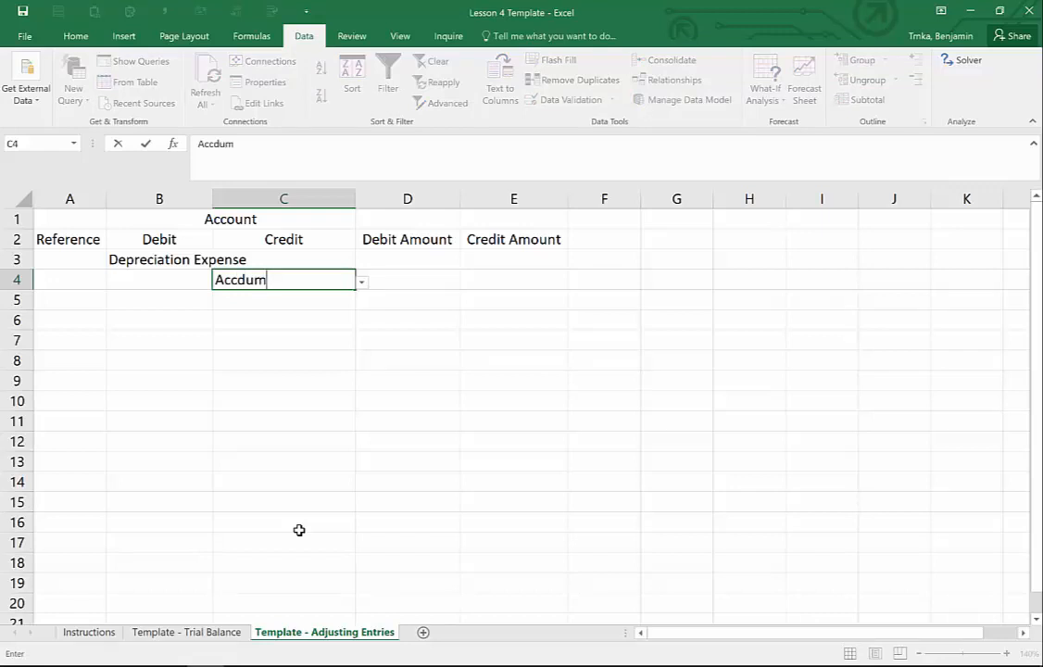
pyautogui.press('Return')
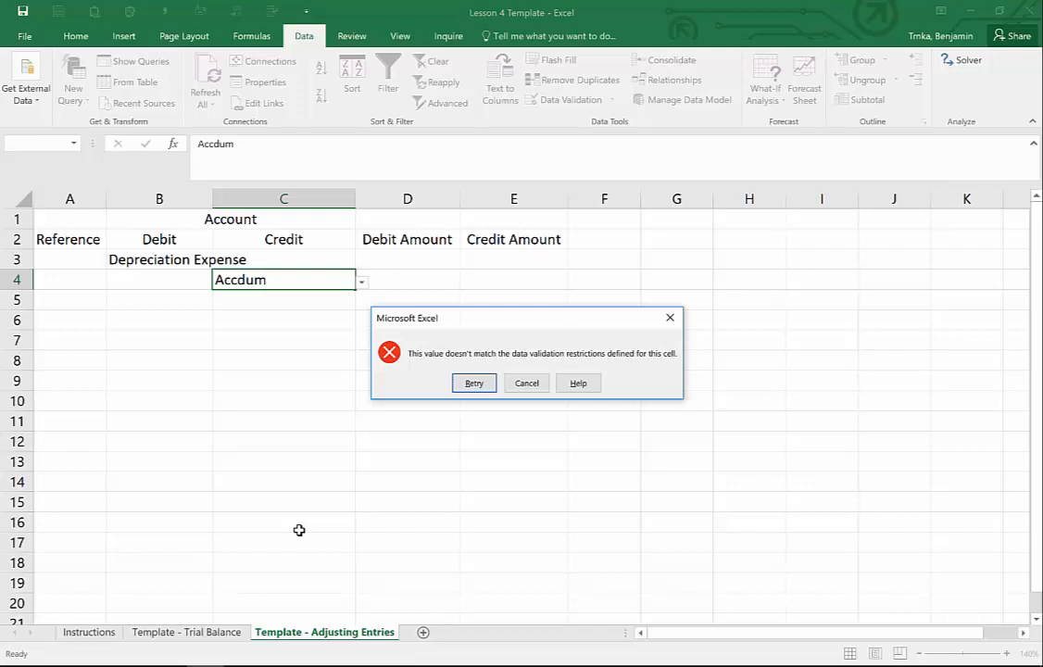
pyautogui.click(527, 384)
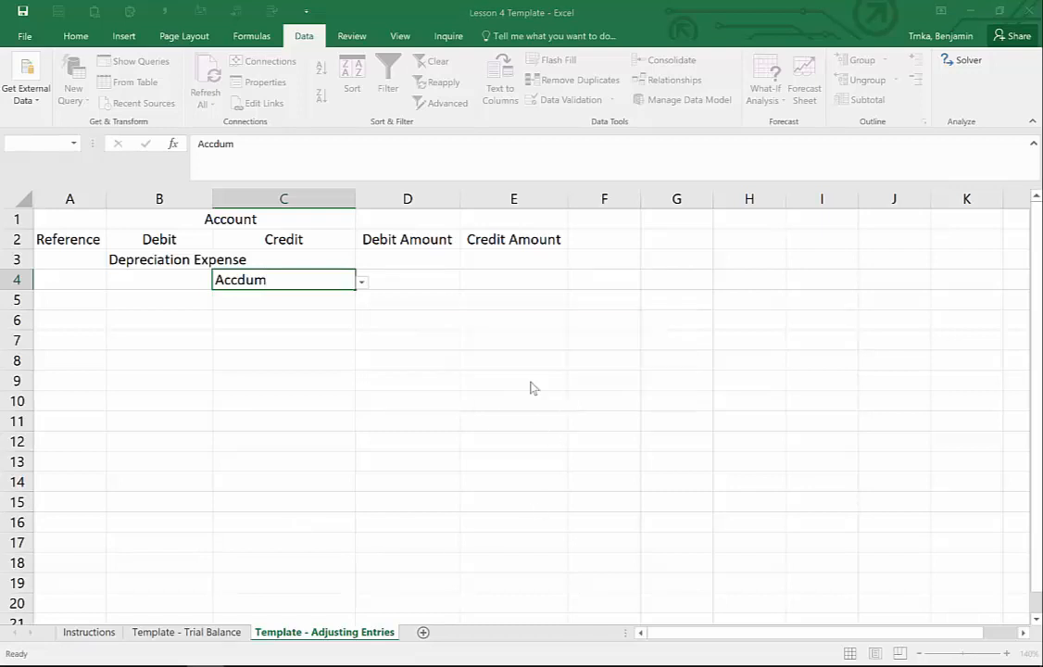
pyautogui.click(362, 282)
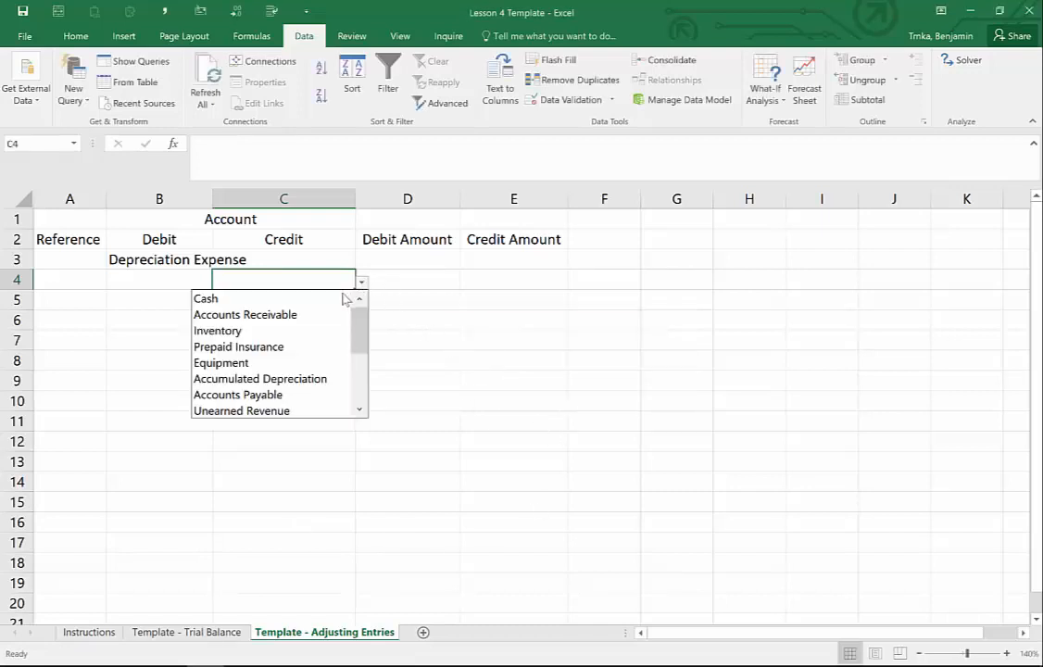
pyautogui.click(322, 378)
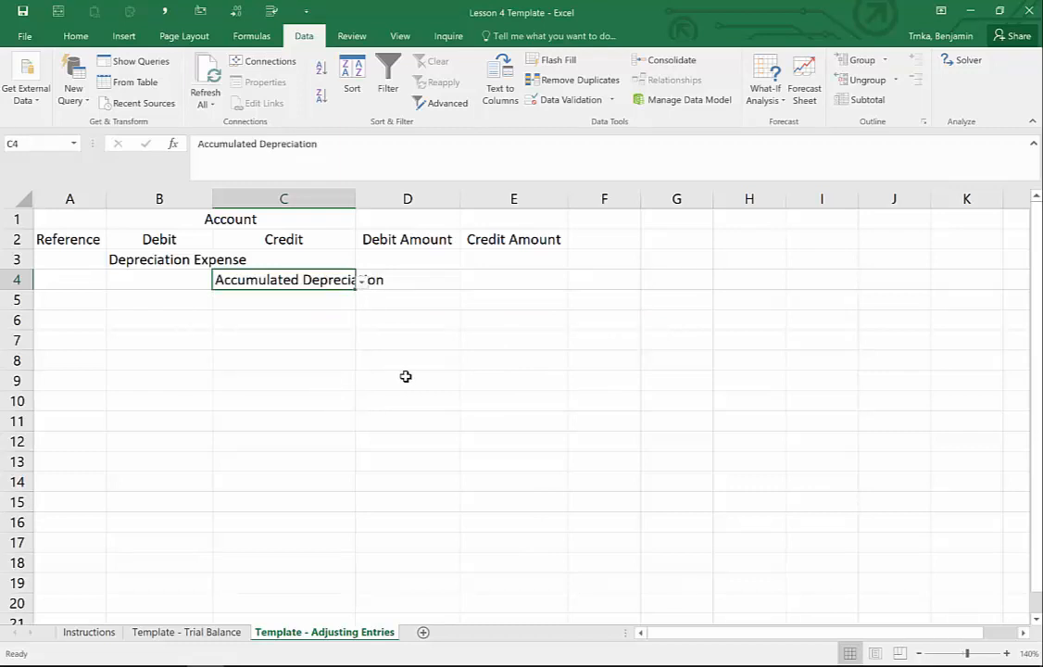
# Widen columns B and C so the full debit and credit account names fit.
pyautogui.click(333, 374)
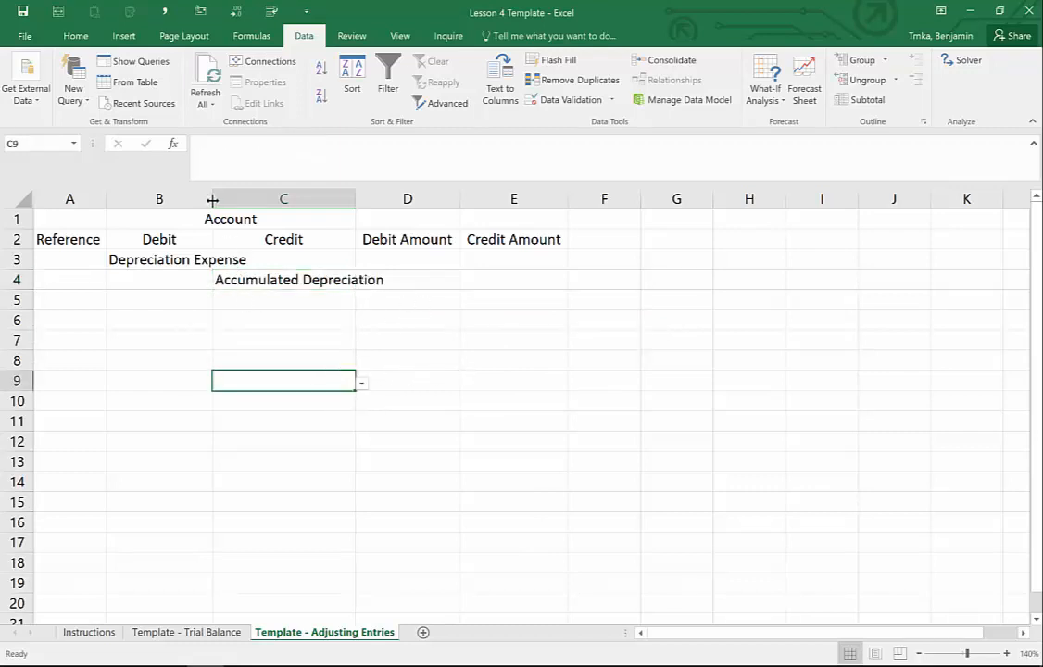
pyautogui.moveTo(212, 200); pyautogui.dragTo(250, 200)
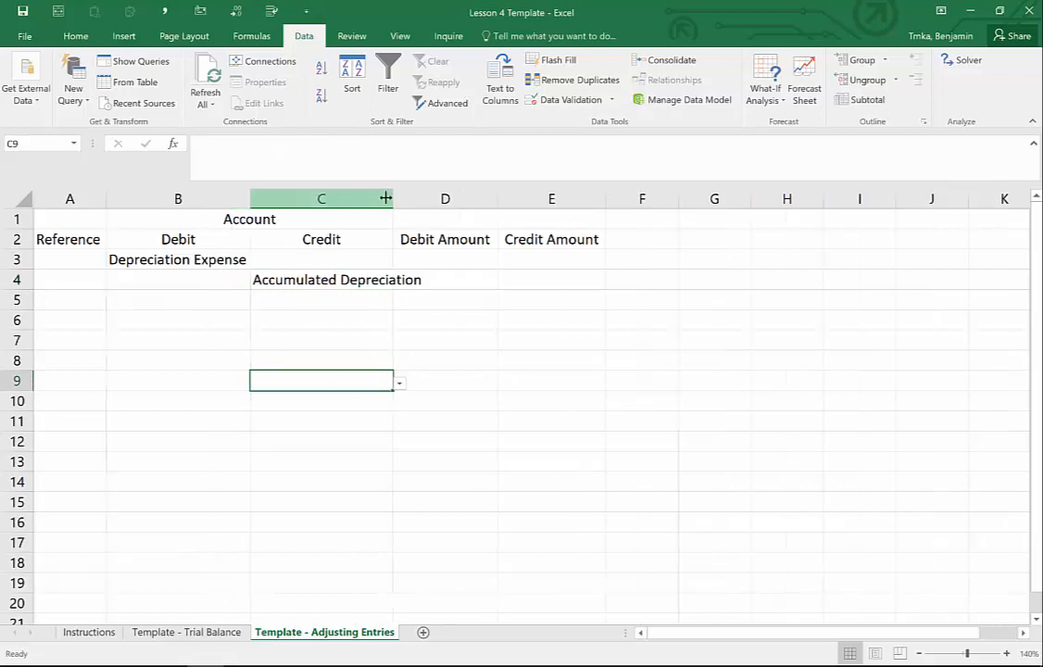
pyautogui.moveTo(393, 199); pyautogui.dragTo(426, 200)
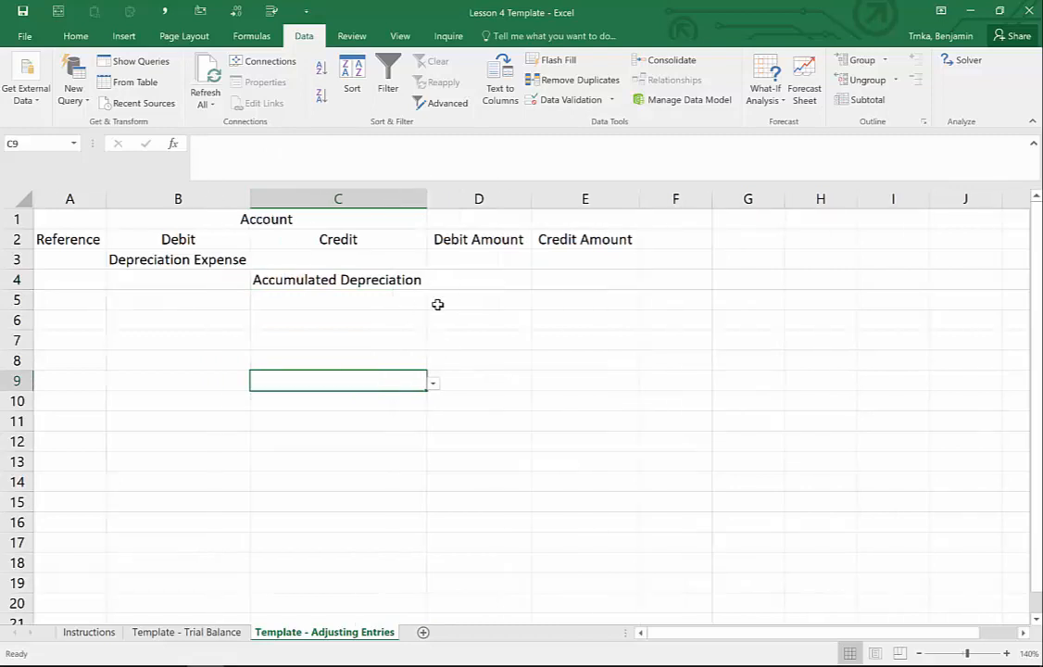
# Enter 1000 as the depreciation debit amount in D3 and link the credit amount in E4 to it with =D3.
pyautogui.click(493, 260)
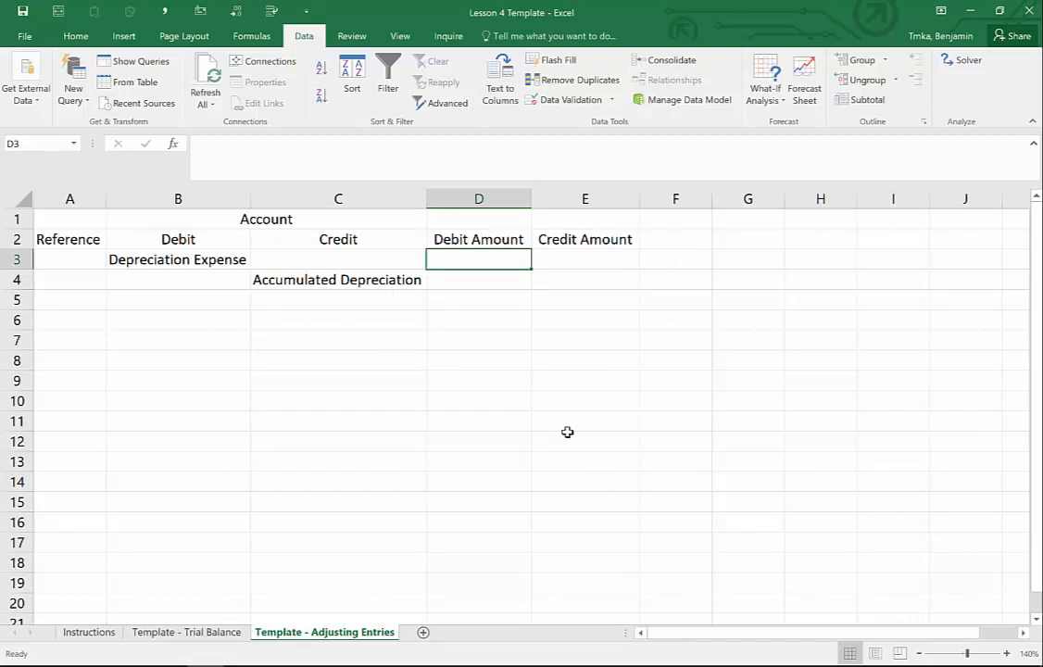
pyautogui.write('1000')
pyautogui.press('Return')
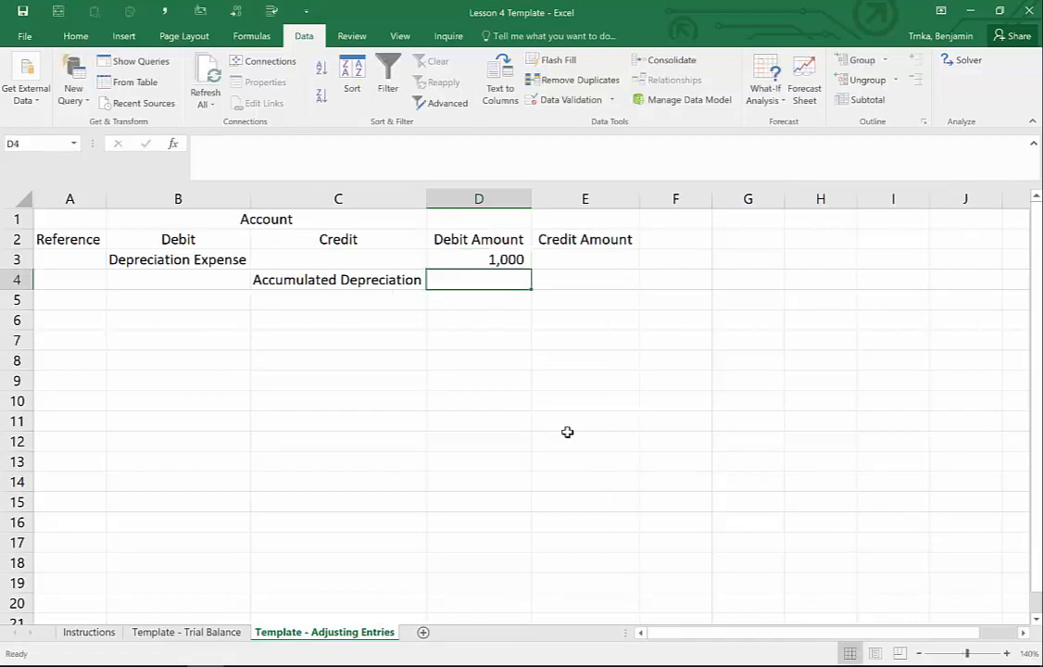
pyautogui.press('Right')
pyautogui.write('=')
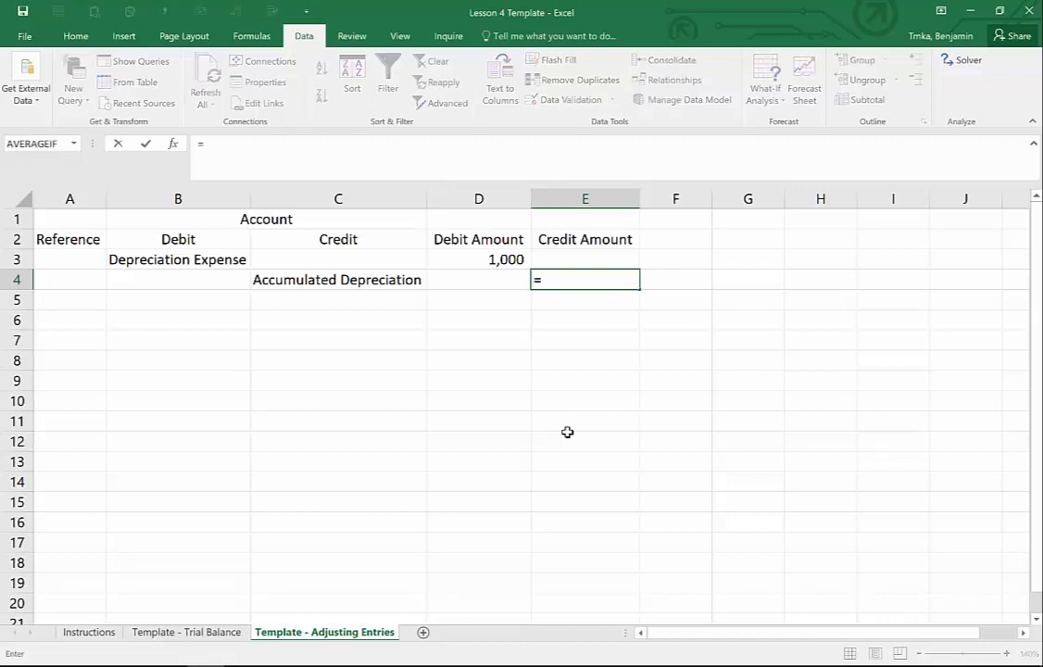
pyautogui.press('Left')
pyautogui.press('Up')
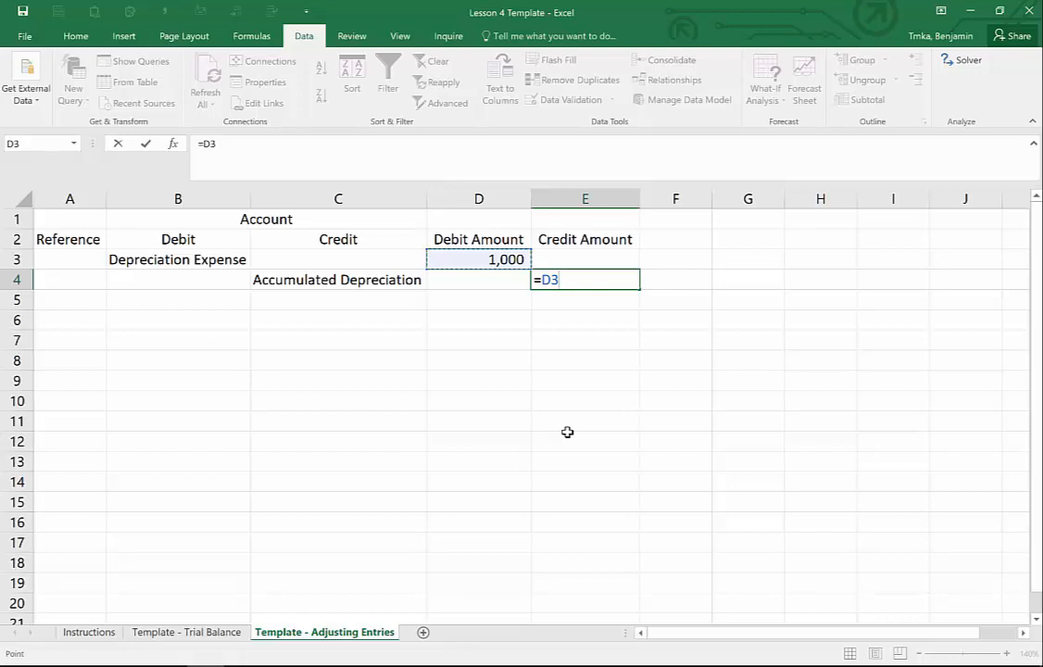
pyautogui.press('Return')
# Number the depreciation entry with reference 1 in A3.
pyautogui.press('Up')
pyautogui.press('Left')
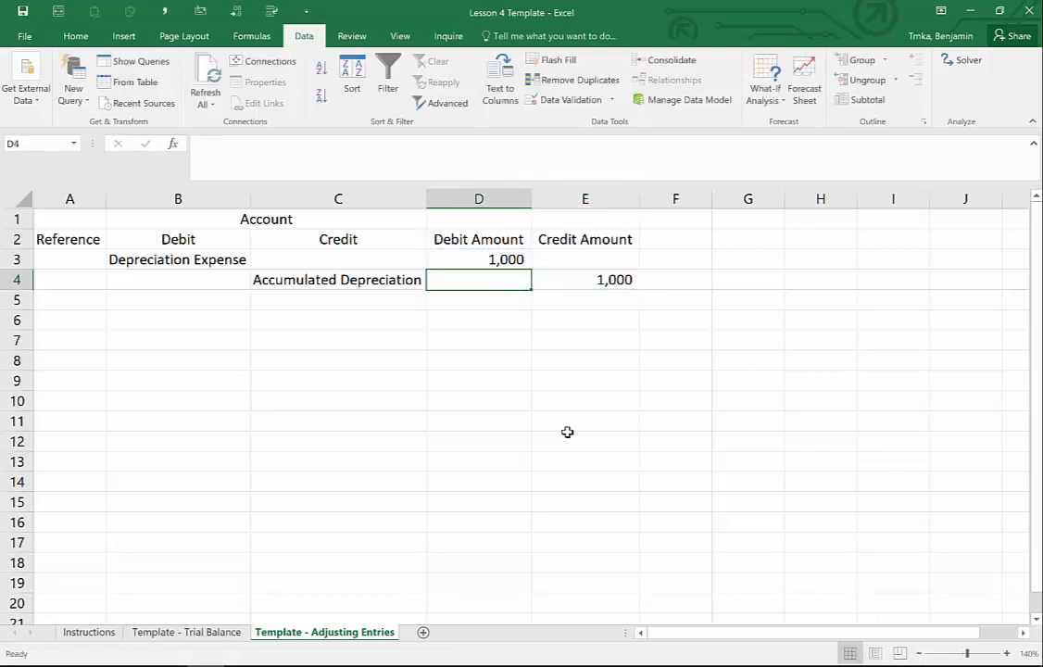
pyautogui.press('Up')
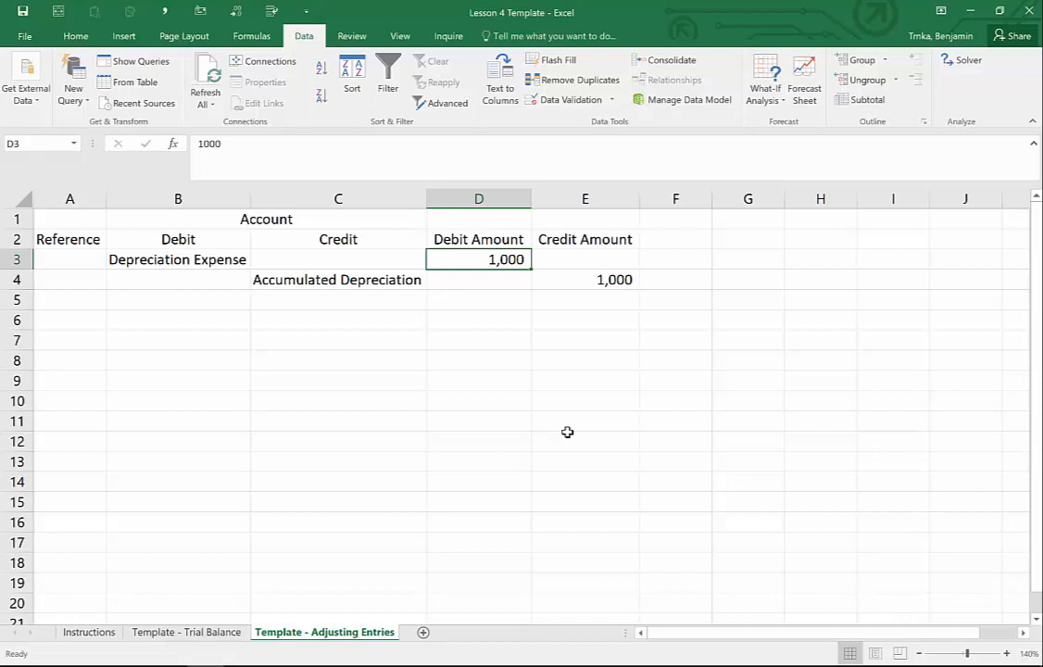
pyautogui.press('Home')
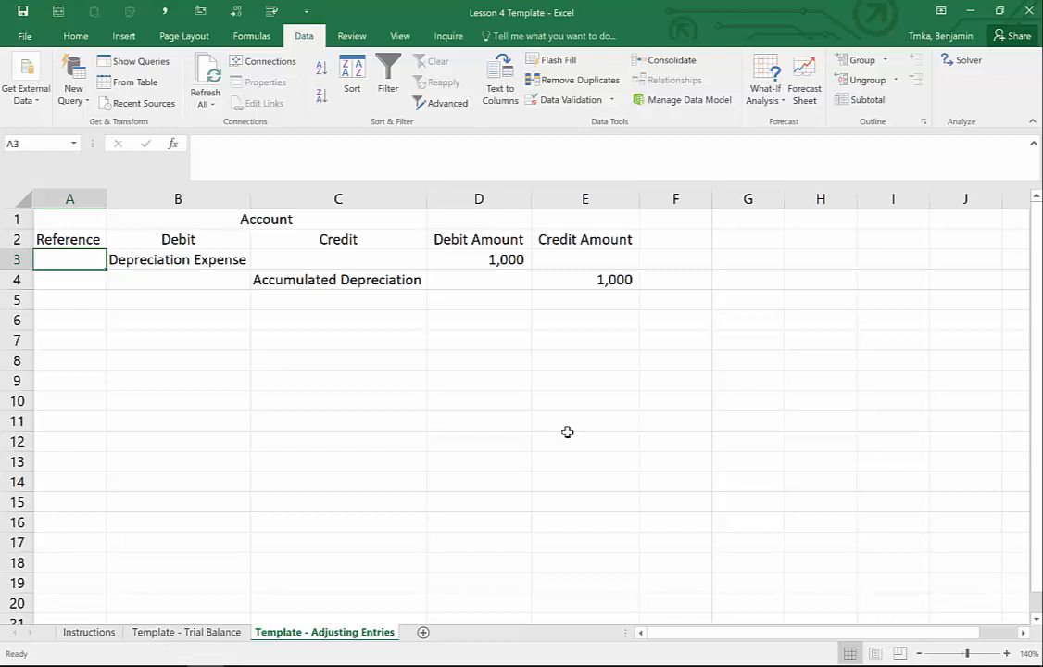
pyautogui.write('1')
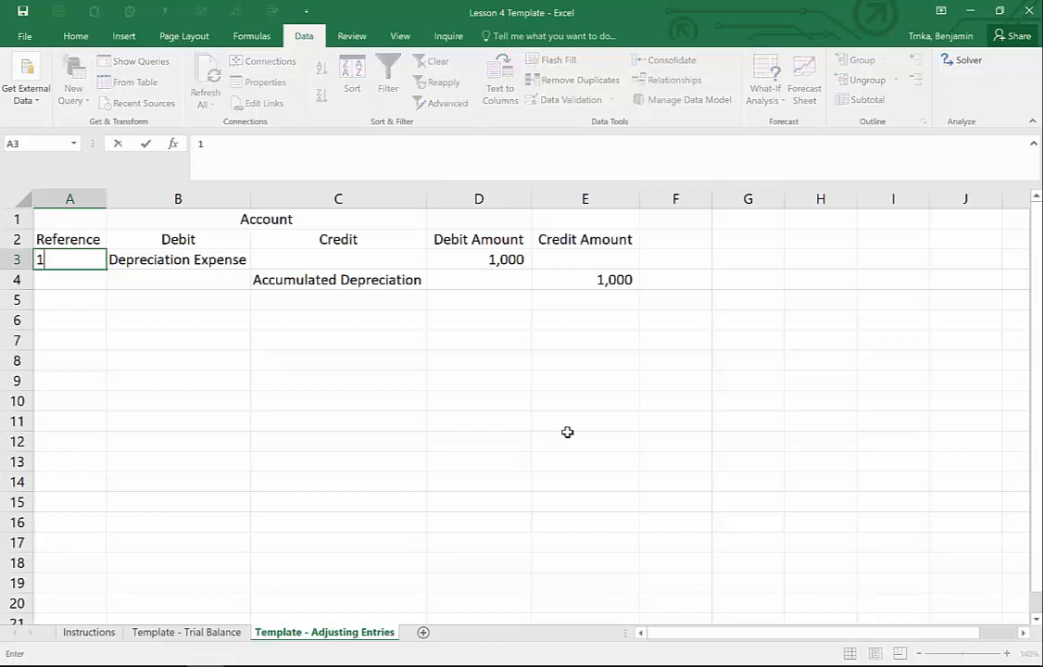
pyautogui.press('Return')
# Start a second adjusting entry in row 6 with reference 2 and Insurance Expense as the debit account.
pyautogui.press('Return')
pyautogui.press('Return')
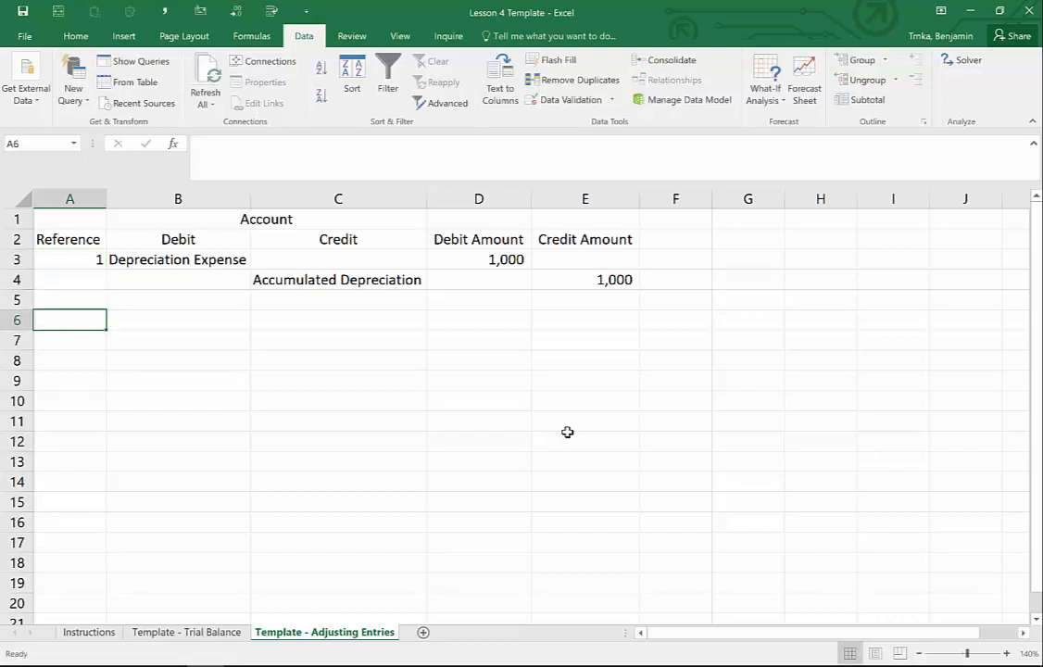
pyautogui.write('2')
pyautogui.press('Tab')
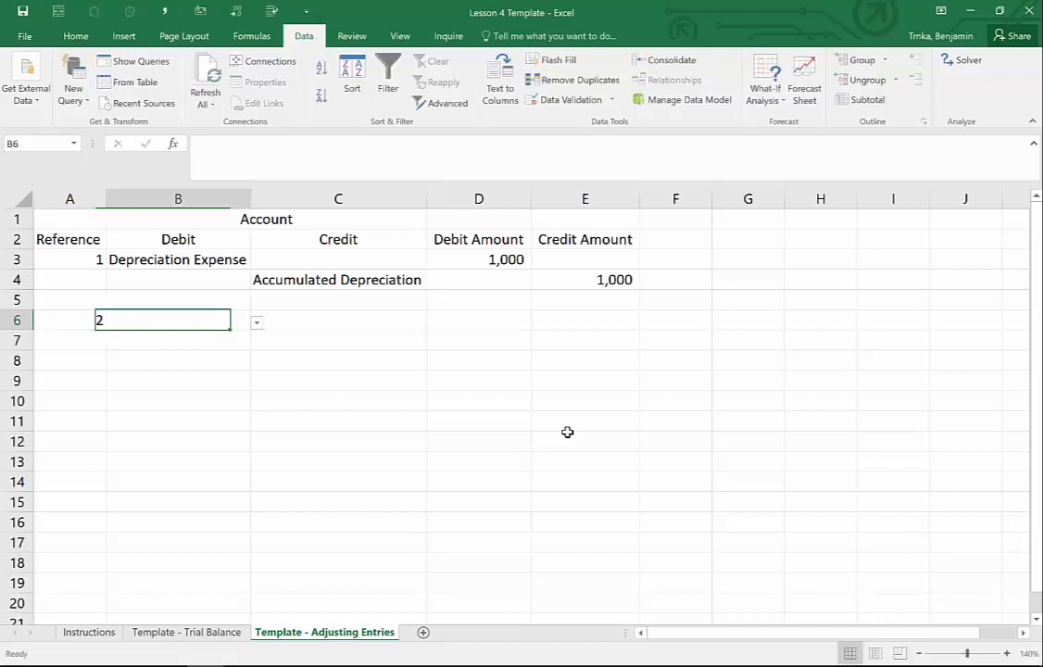
pyautogui.write('In')
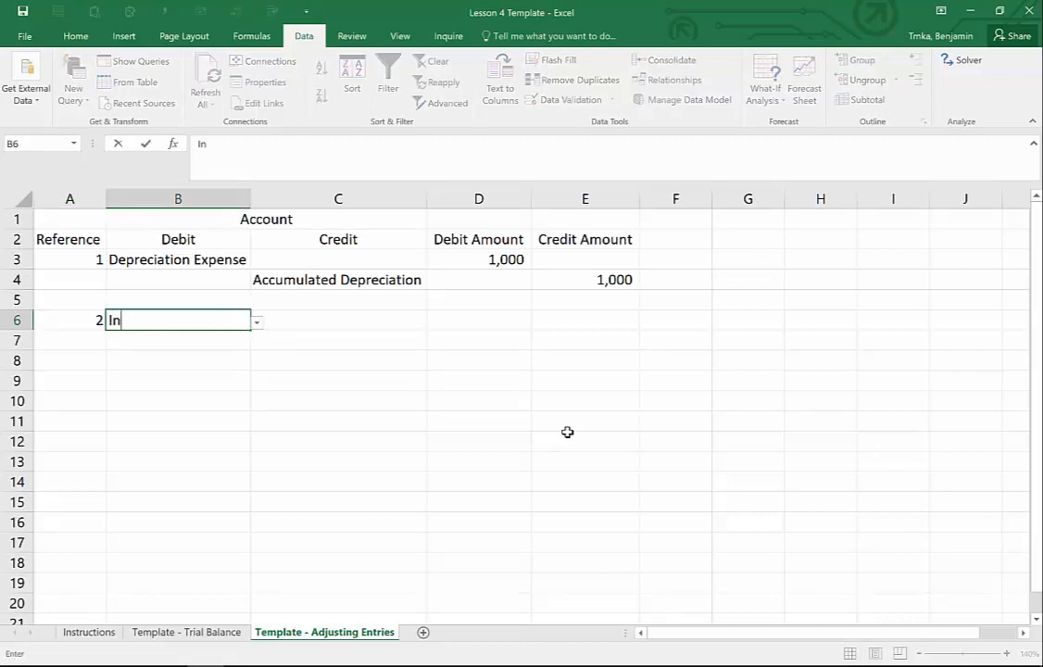
pyautogui.write('surance Expense')
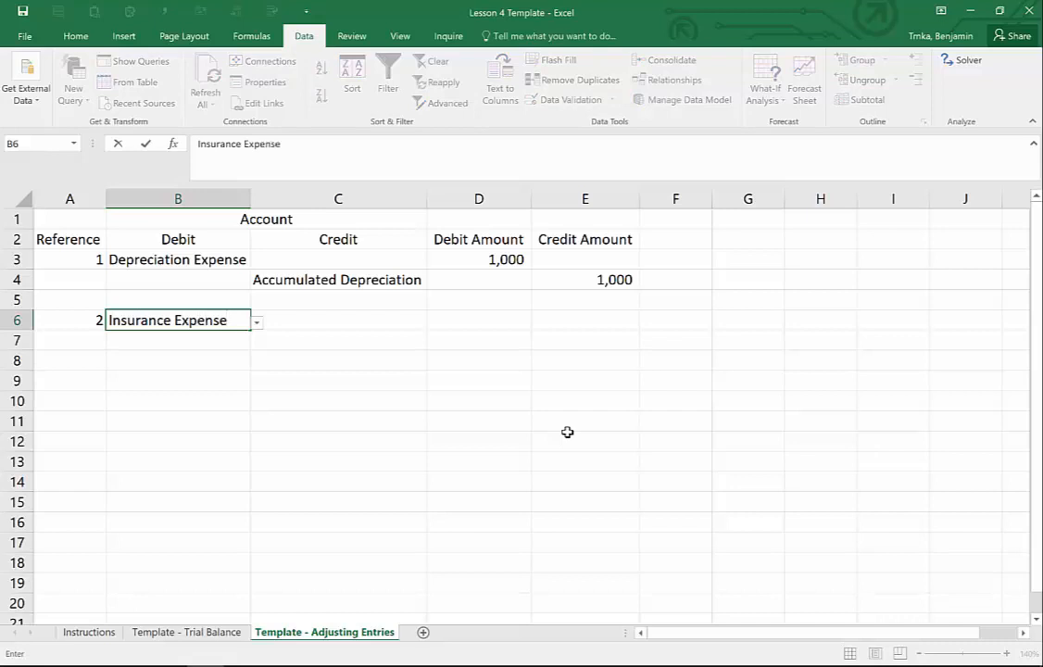
pyautogui.press('Return')
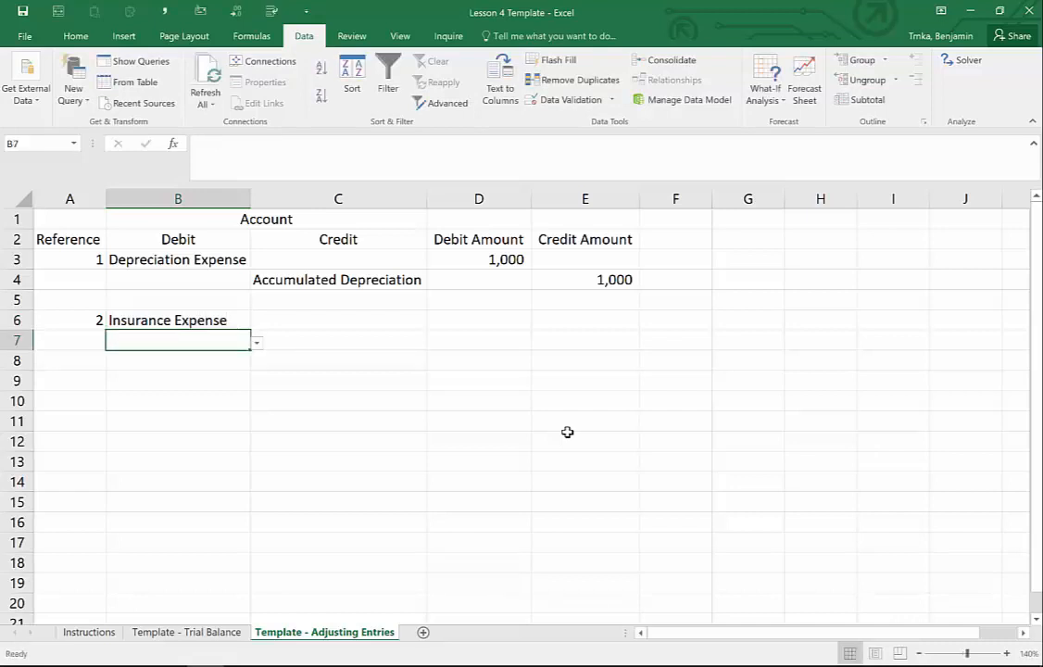
# Choose Prepaid Insurance from the account list as the credit account in C7.
pyautogui.press('Up')
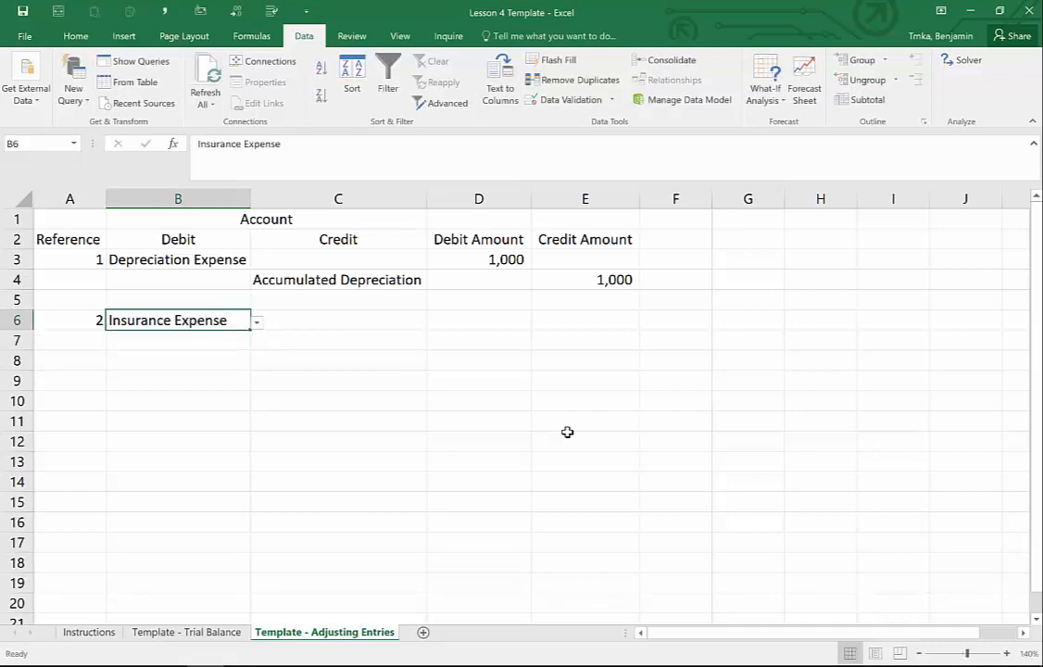
pyautogui.press('Right')
pyautogui.press('Down')
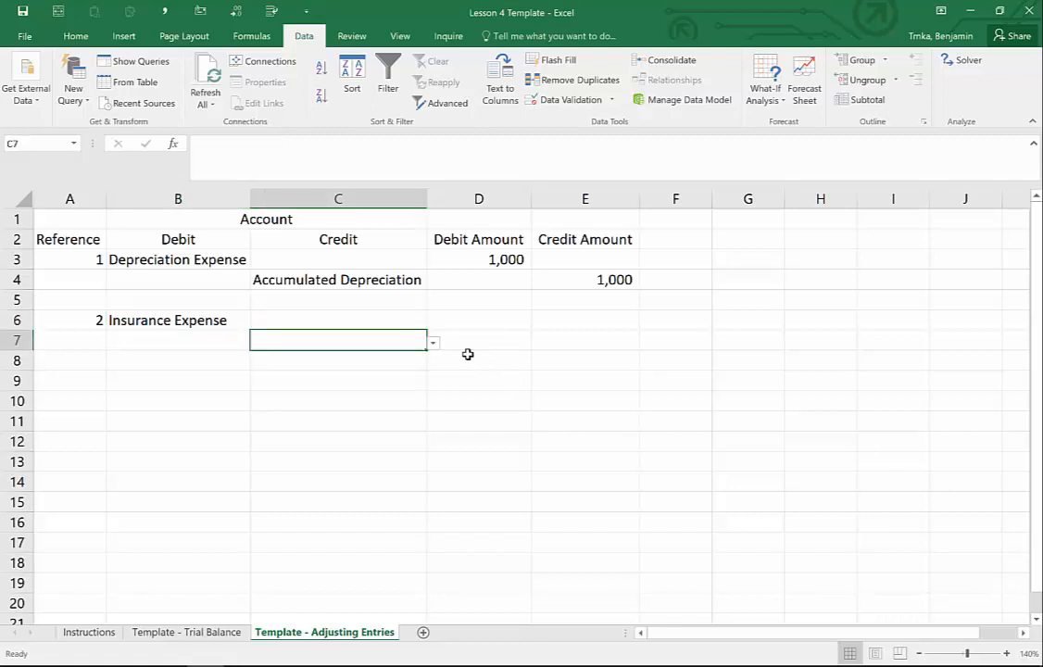
pyautogui.click(433, 343)
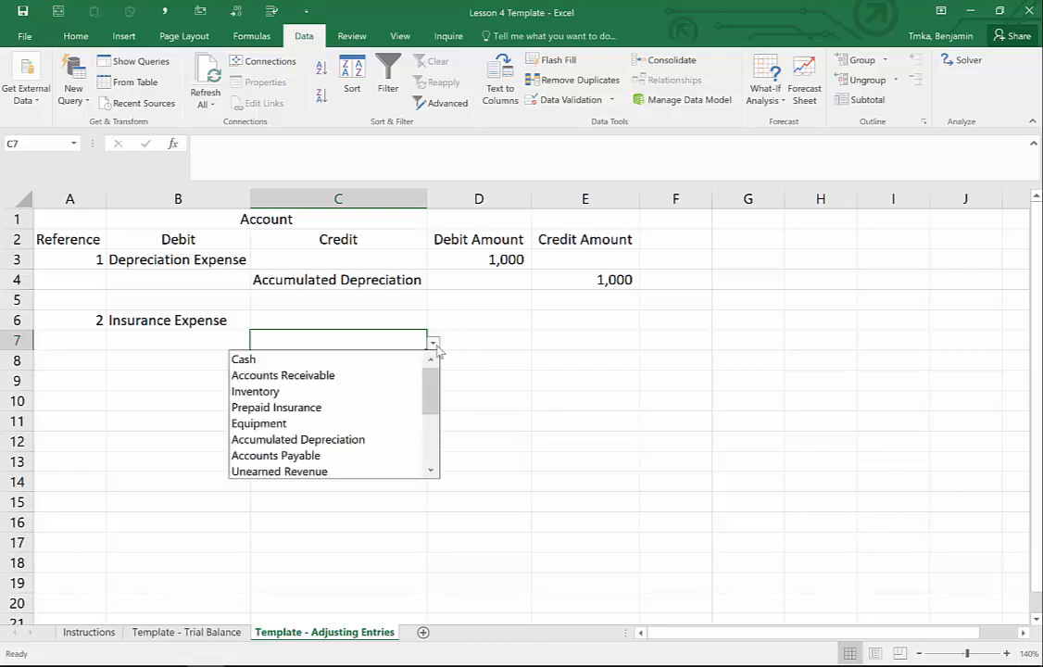
pyautogui.click(340, 415)
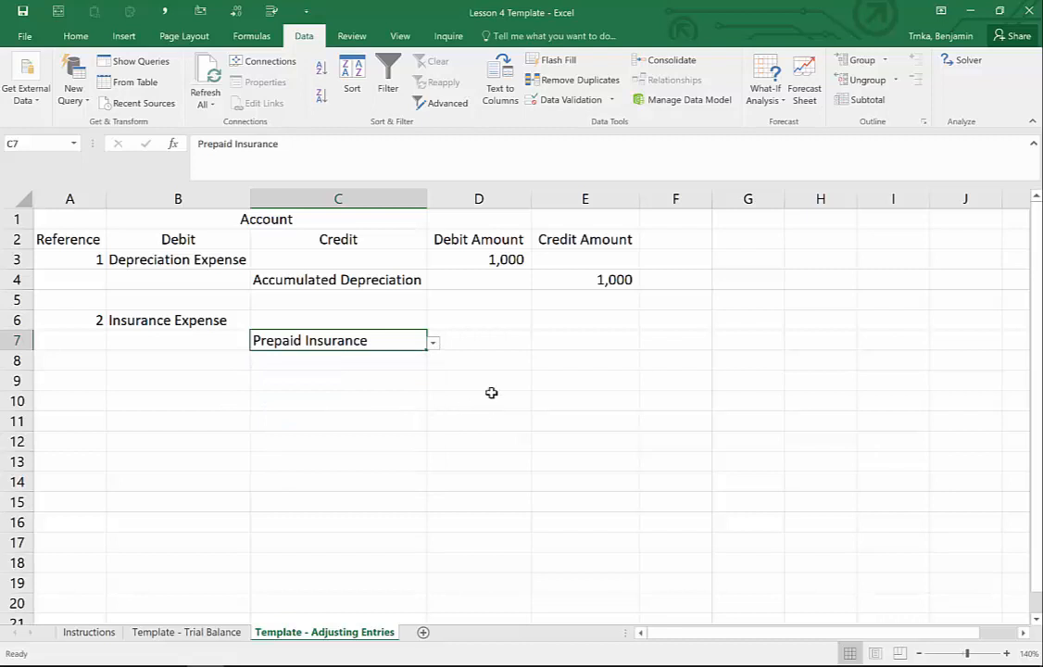
# Enter 500 as the insurance debit amount in D6 and link the credit amount in E7 to it with =D6.
pyautogui.click(496, 321)
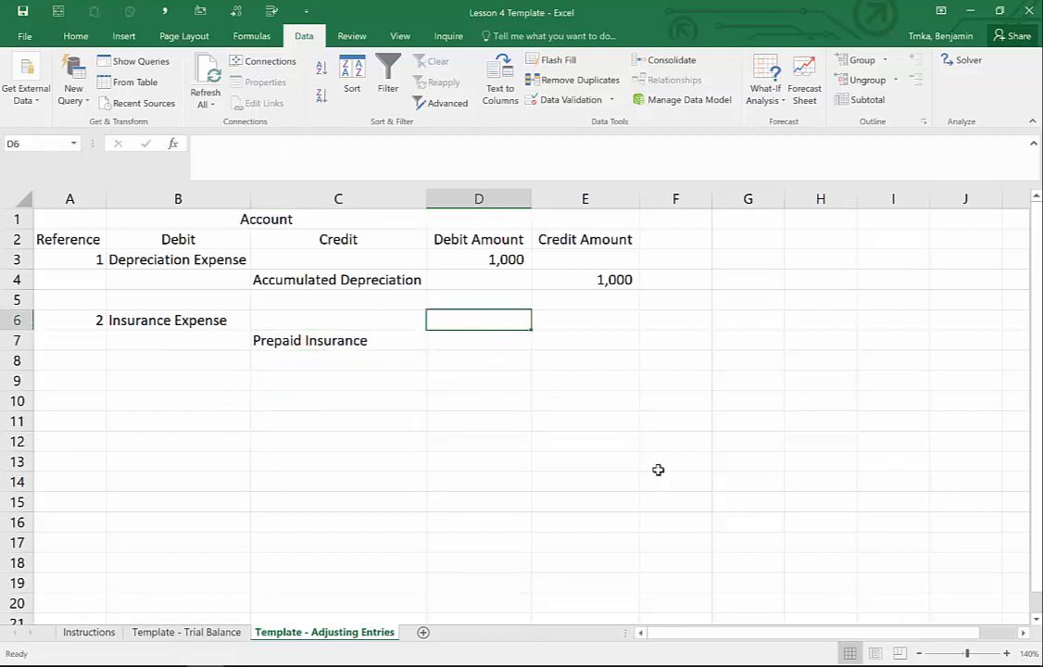
pyautogui.write('500')
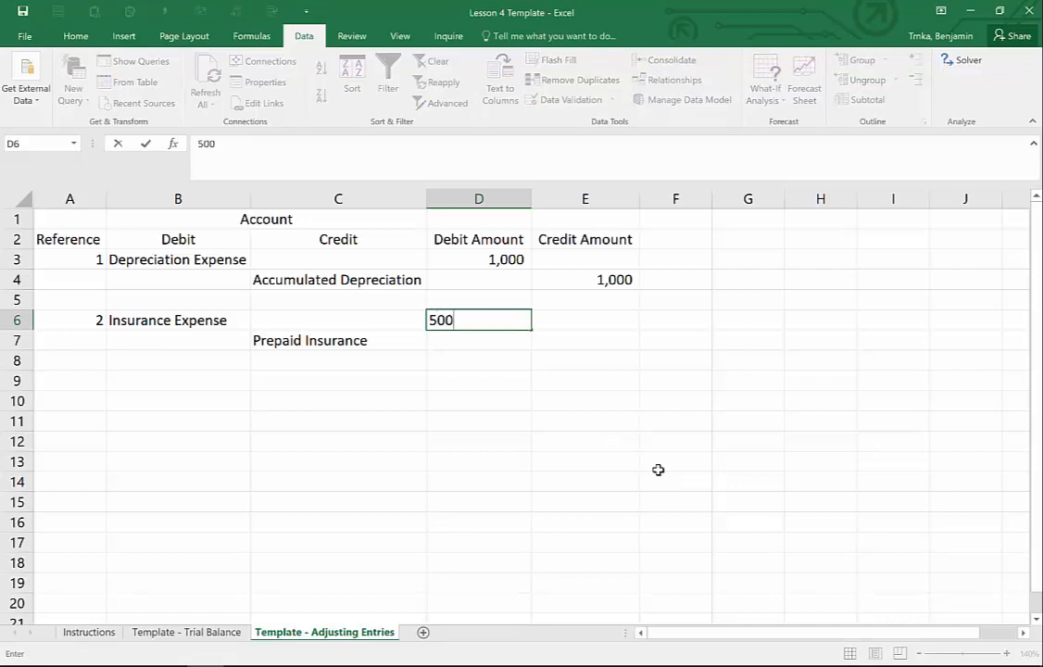
pyautogui.press('Return')
pyautogui.press('Right')
pyautogui.write('=')
pyautogui.press('Left')
pyautogui.press('Up')
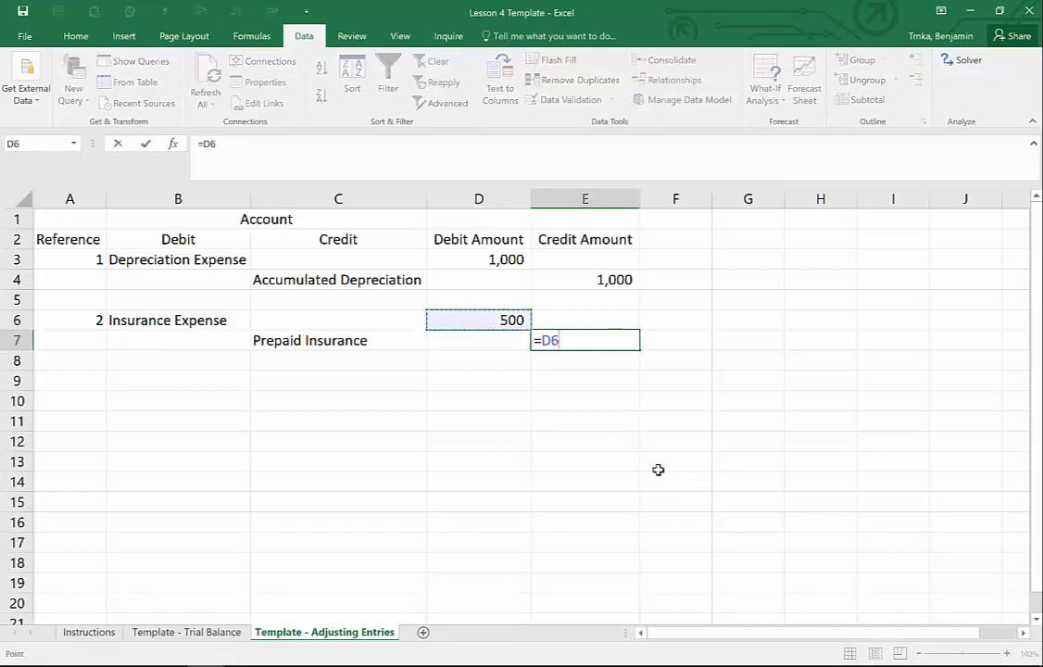
pyautogui.press('Return')
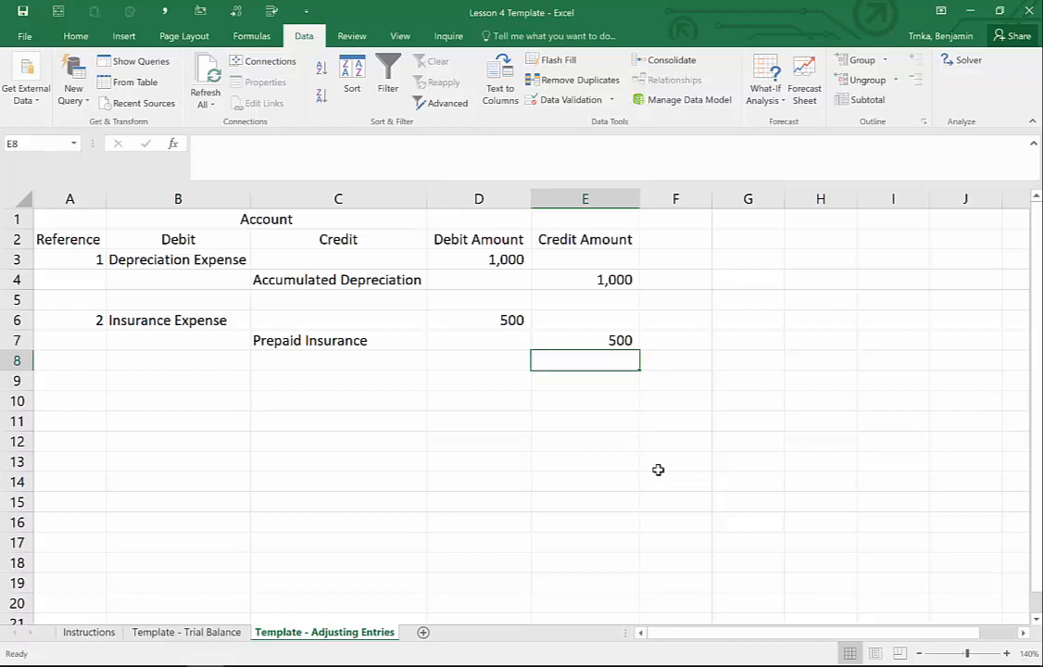
# Enter 1000 as the Accumulated Depreciation credit adjustment in F8 of the Template - Trial Balance sheet.
pyautogui.hotkey('ctrl', 'pageup')
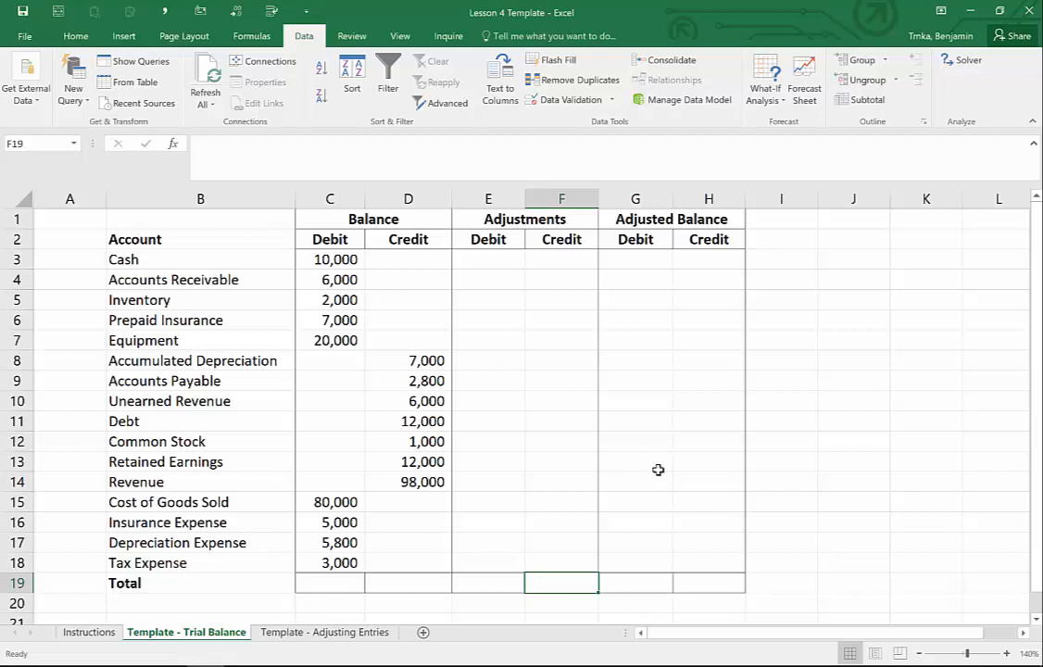
pyautogui.press('Up')
pyautogui.press('Up')
pyautogui.press('Up')
pyautogui.press('Up')
pyautogui.press('Up')
pyautogui.press('Up')
pyautogui.press('Up')
pyautogui.press('Up')
pyautogui.press('Up')
pyautogui.press('Up')
pyautogui.press('Up')
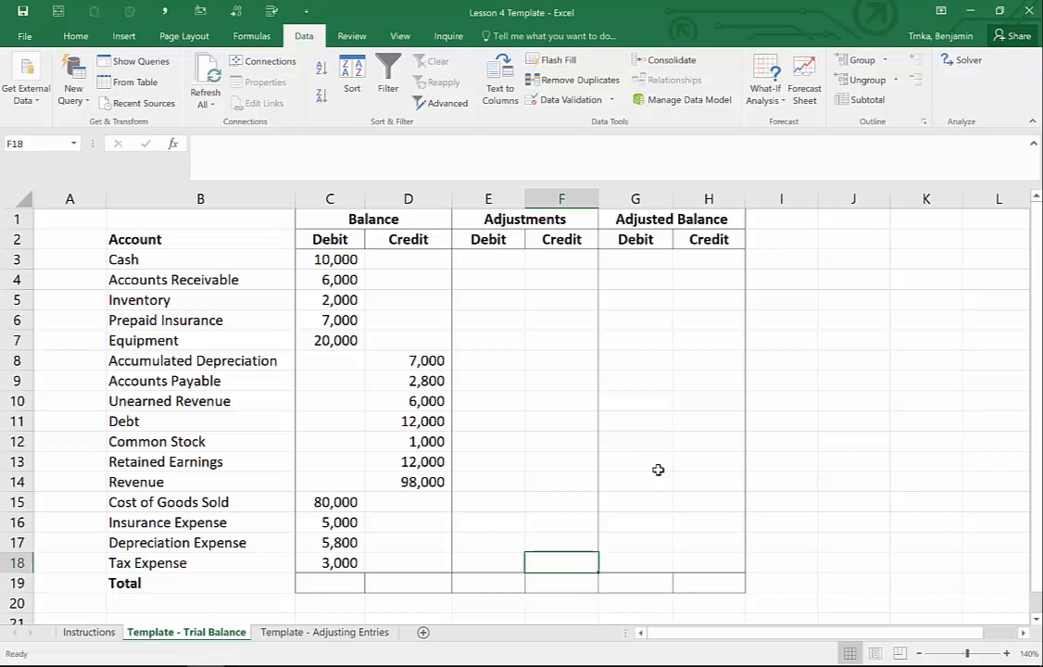
pyautogui.press('Up')
pyautogui.press('Up')
pyautogui.press('Up')
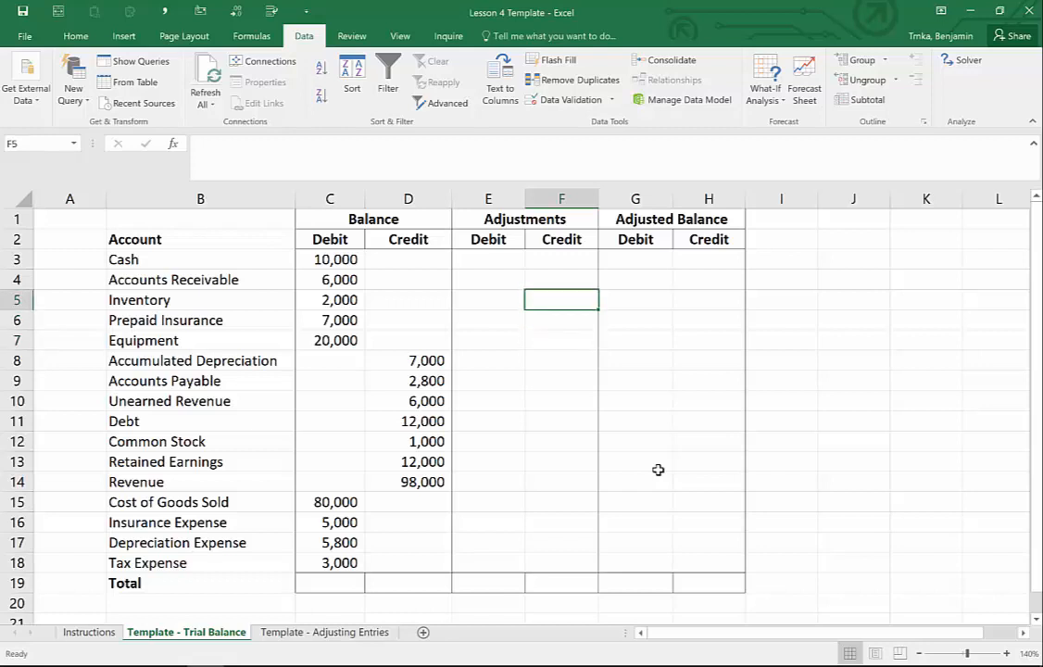
pyautogui.press('Left')
pyautogui.press('Down')
pyautogui.press('Down')
pyautogui.press('Down')
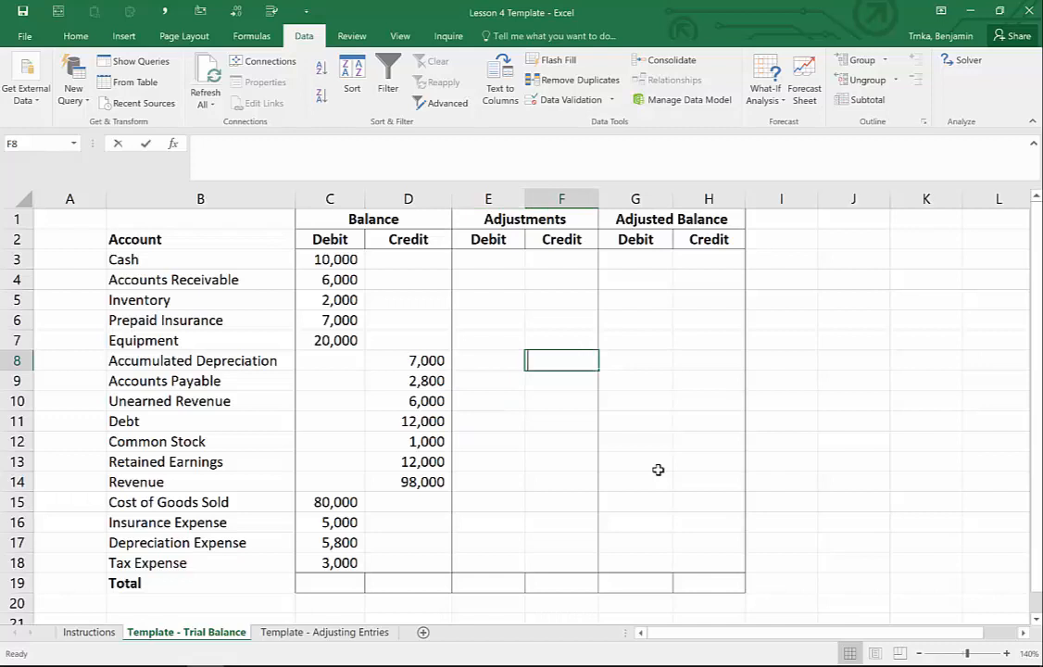
pyautogui.write('1000')
pyautogui.press('Return')
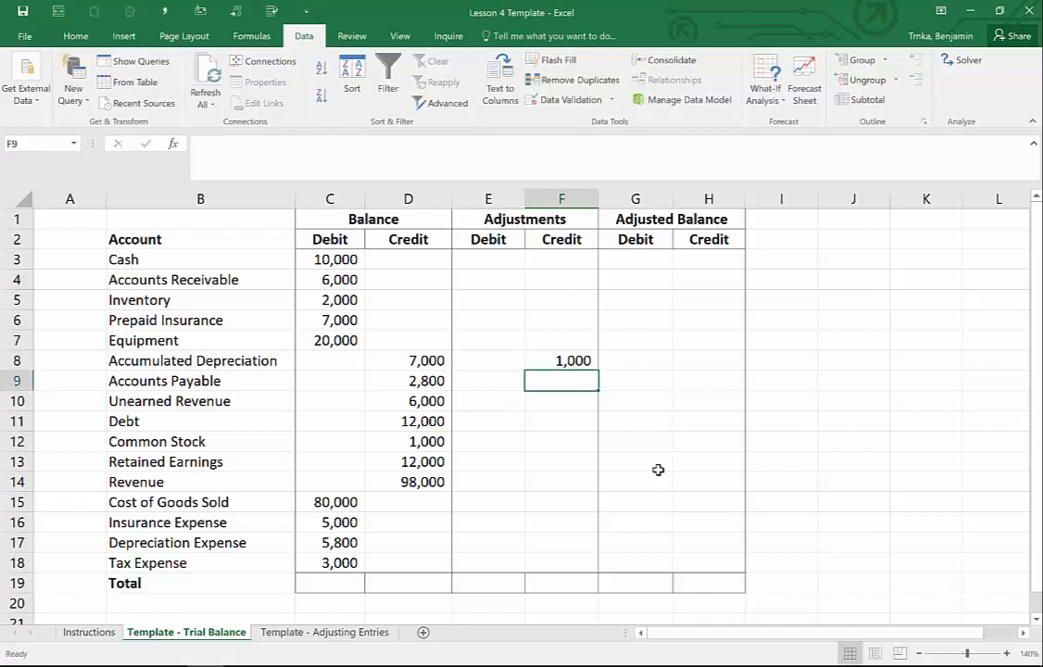
# Set the Accumulated Depreciation credit adjustment in F8 of the Template - Trial Balance sheet to the formula ='Template - Adjusting Entries'!E4.
pyautogui.press('Up')
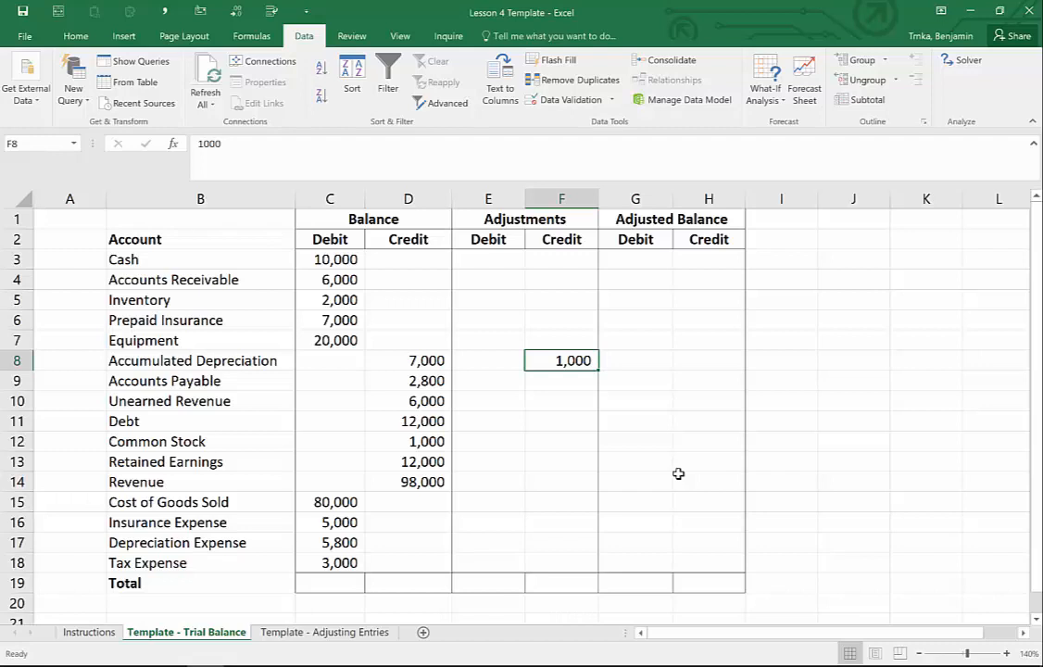
pyautogui.write('=')
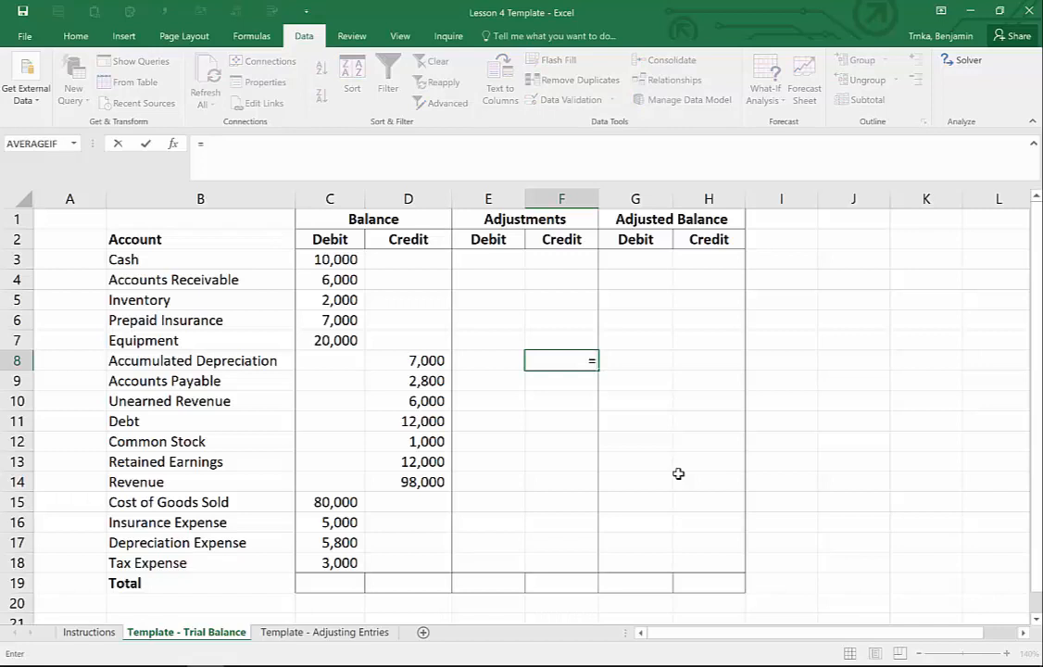
pyautogui.hotkey('ctrl', 'pagedown')
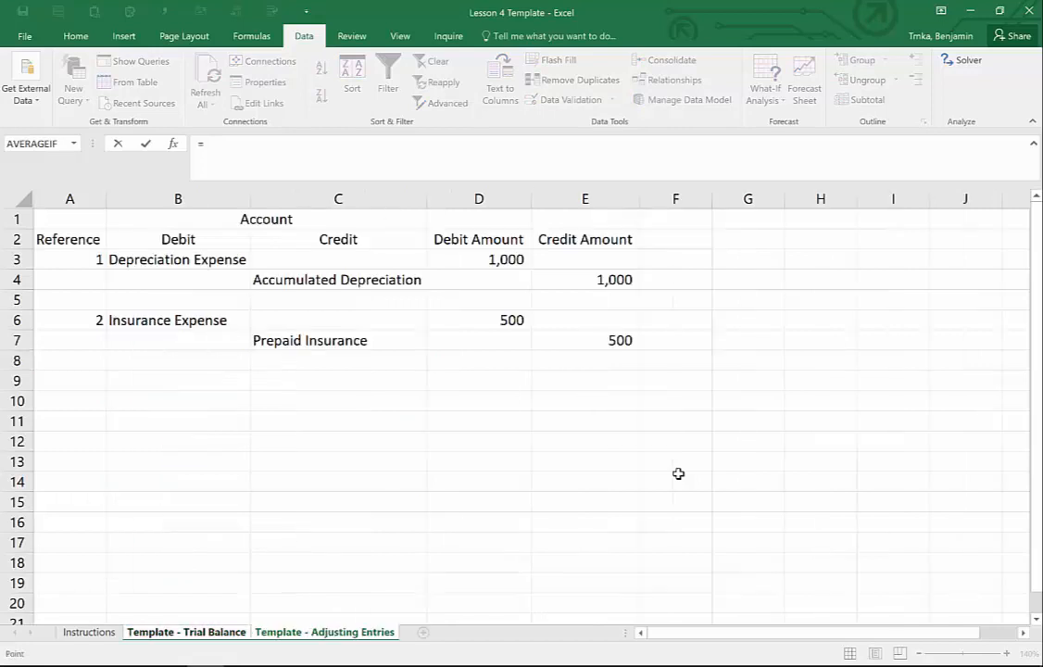
pyautogui.press('Right')
pyautogui.press('Right')
pyautogui.press('Down')
pyautogui.press('Down')
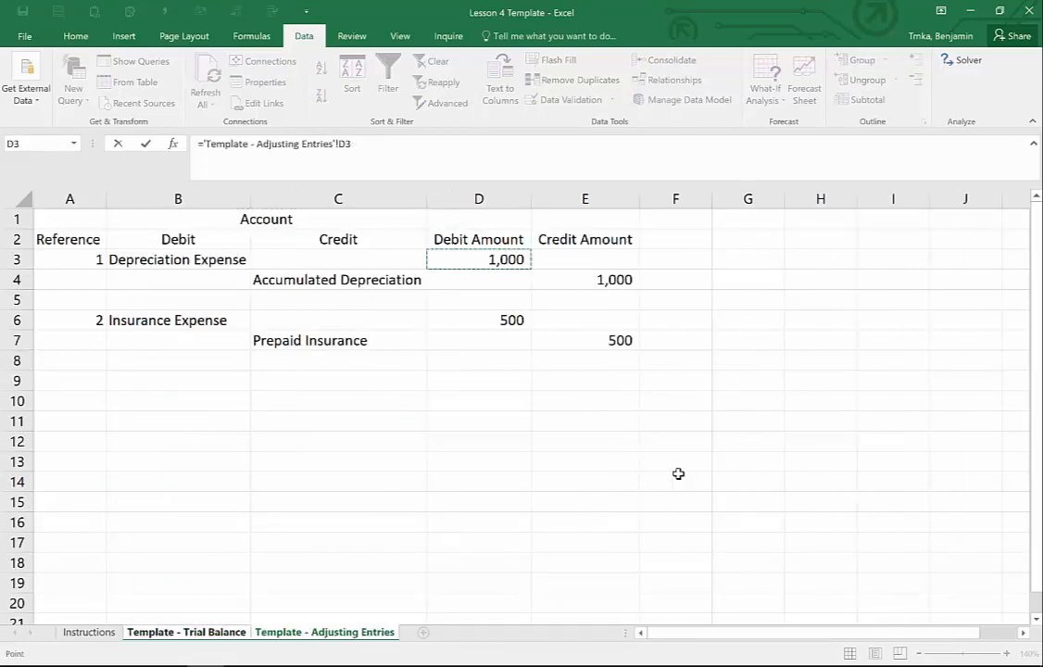
pyautogui.press('Right')
pyautogui.press('Down')
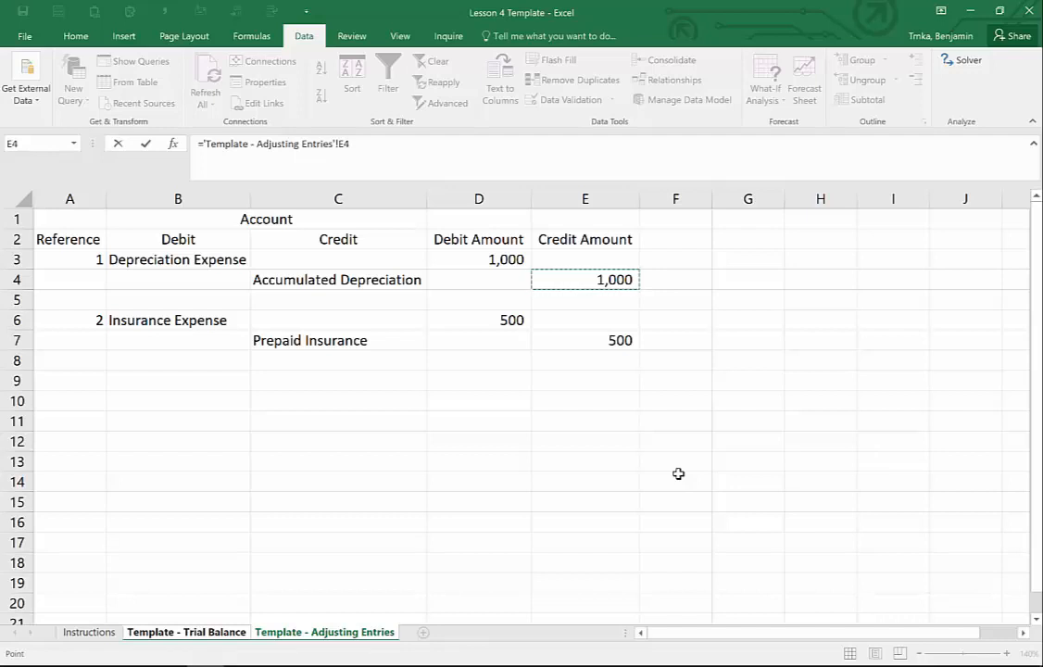
pyautogui.press('Return')
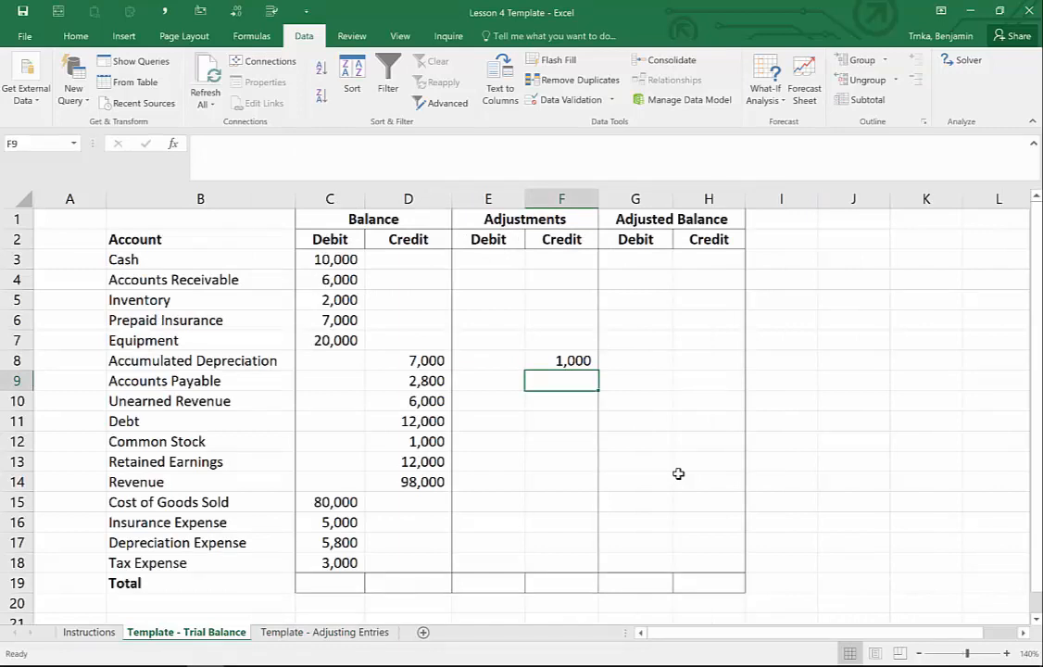
# Link the Depreciation Expense debit adjustment in E17 to the depreciation debit amount with ='Template - Adjusting Entries'!D3.
pyautogui.press('Down')
pyautogui.press('Down')
pyautogui.press('Down')
pyautogui.press('Down')
pyautogui.press('Down')
pyautogui.press('Down')
pyautogui.press('Down')
pyautogui.press('Down')
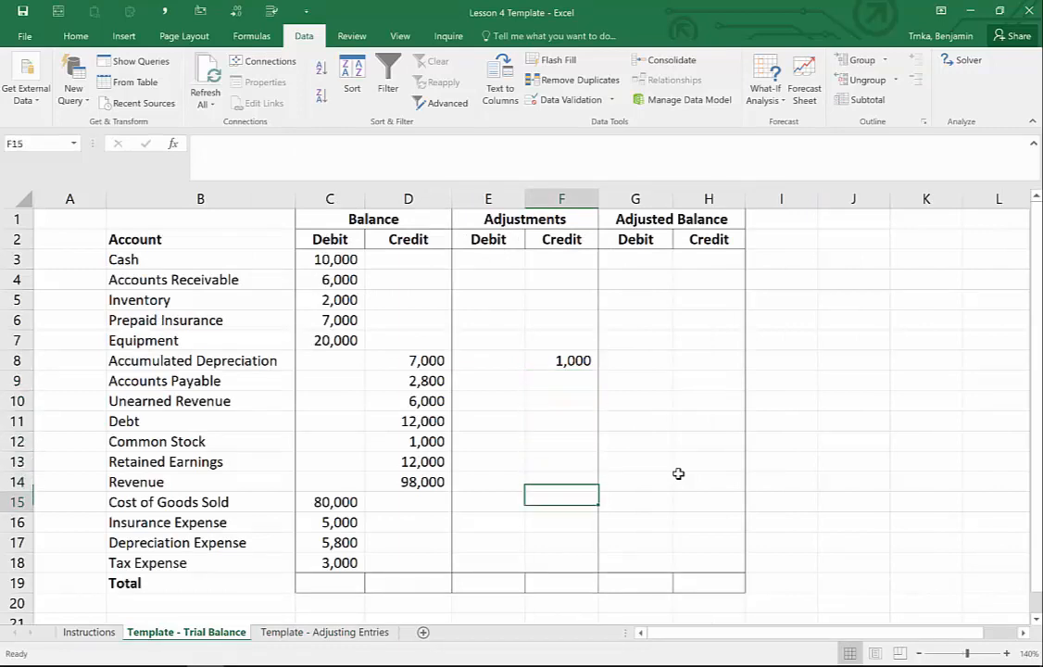
pyautogui.press('Left')
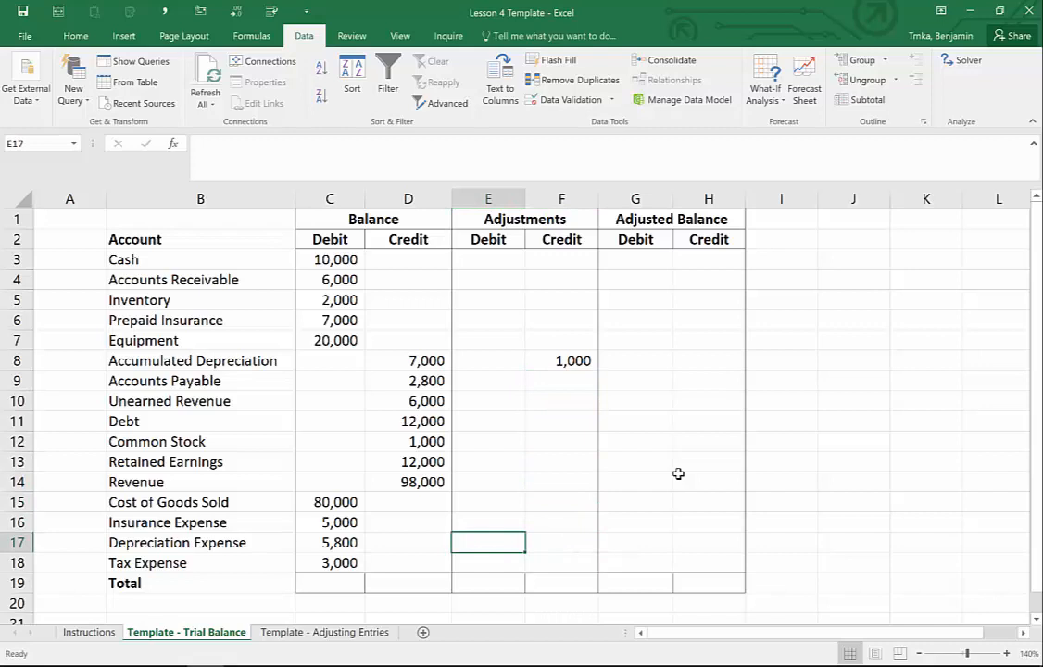
pyautogui.write('=')
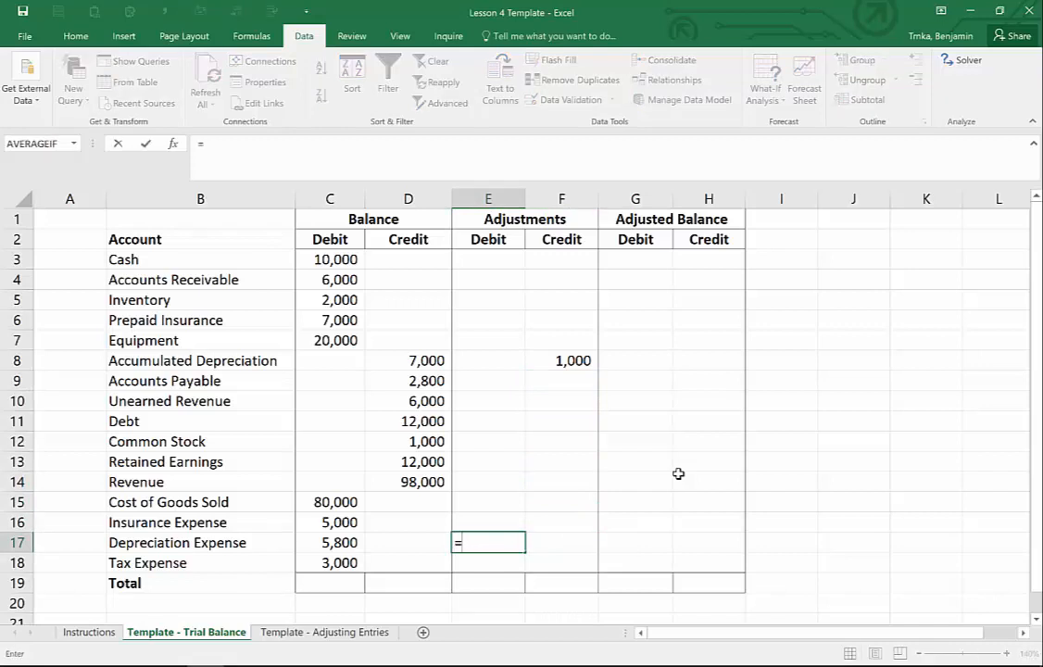
pyautogui.hotkey('ctrl', 'pagedown')
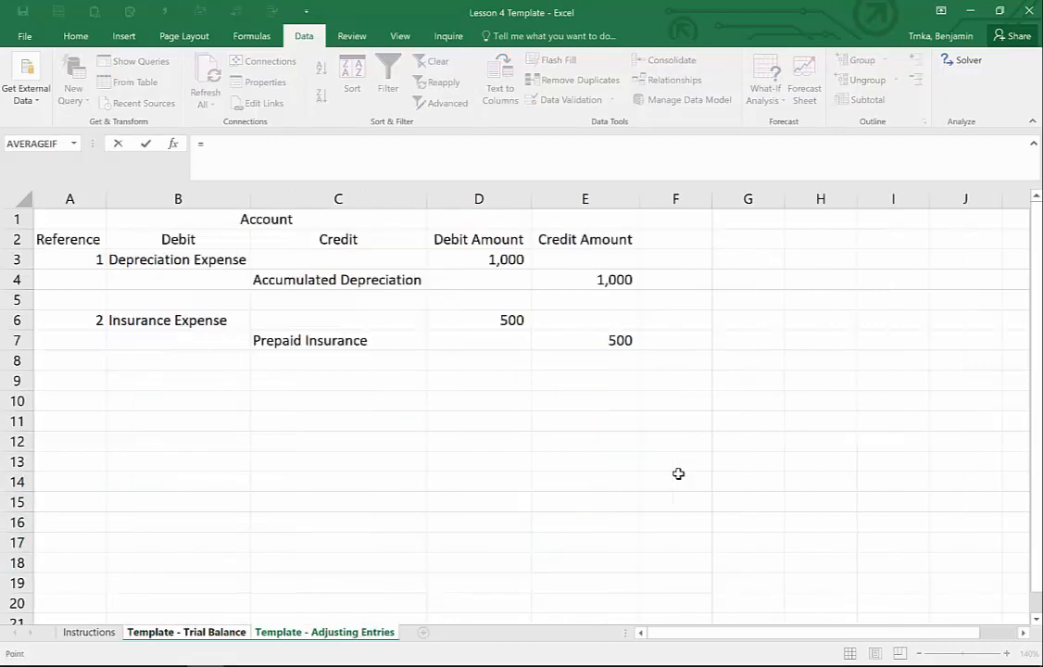
pyautogui.press('Right')
pyautogui.press('Down')
pyautogui.press('Down')
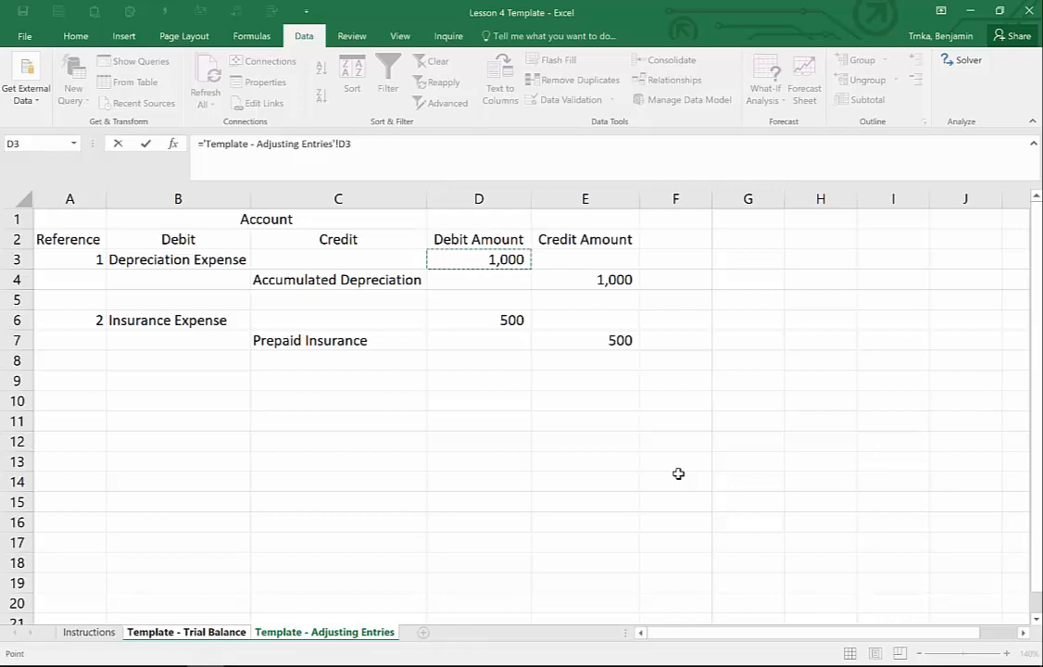
pyautogui.hotkey('ctrl', 'Return')
pyautogui.press('Return')
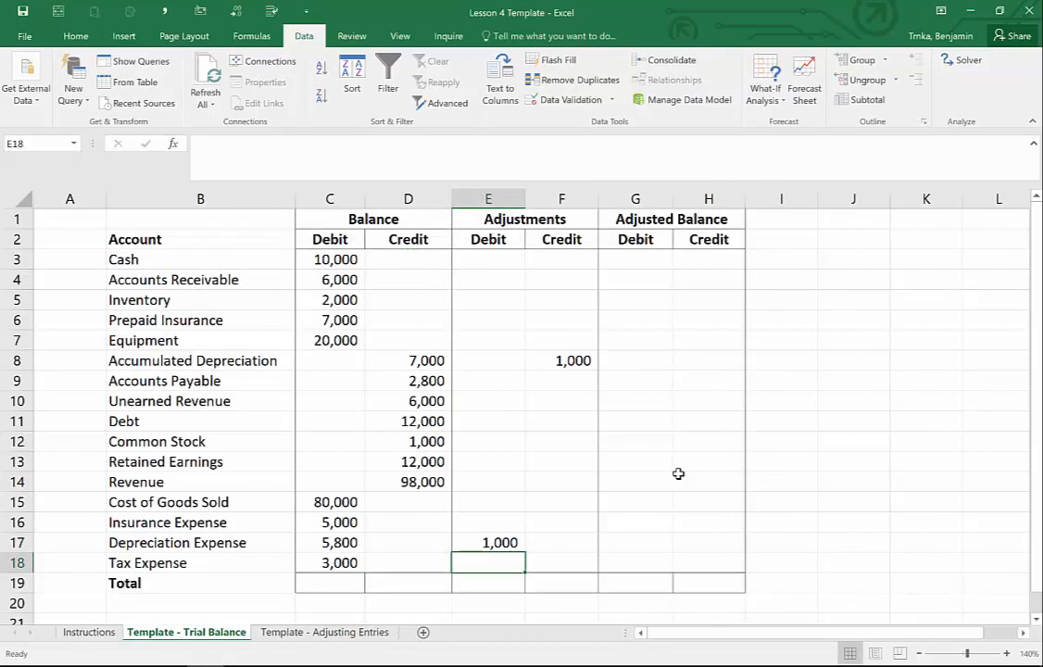
# Set the Depreciation Expense debit amount in D3 of the Template - Adjusting Entries sheet to 500 and check linked cell E17 in the trial balance.
pyautogui.hotkey('ctrl', 'pagedown')
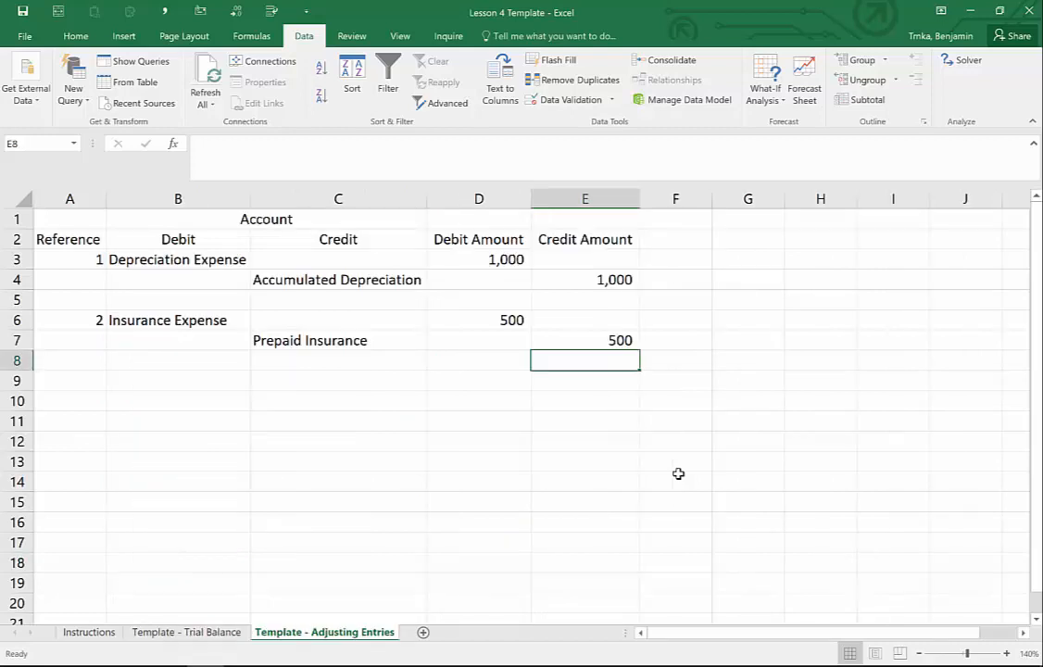
pyautogui.press('Up')
pyautogui.press('Left')
pyautogui.press('Up')
pyautogui.press('Up')
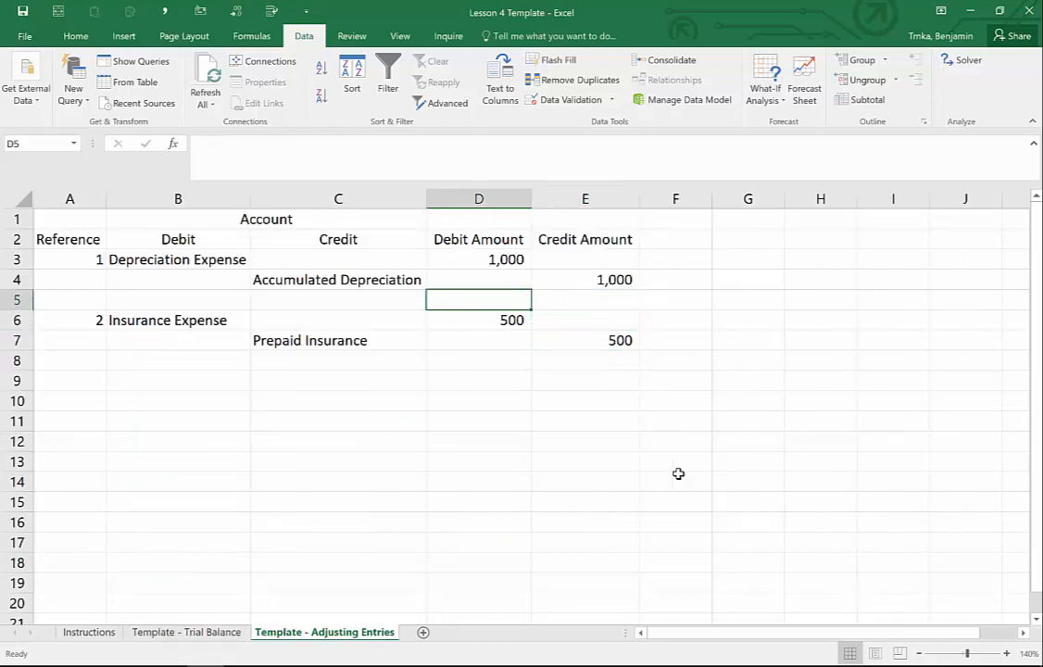
pyautogui.press('Up')
pyautogui.press('Up')
pyautogui.write('500')
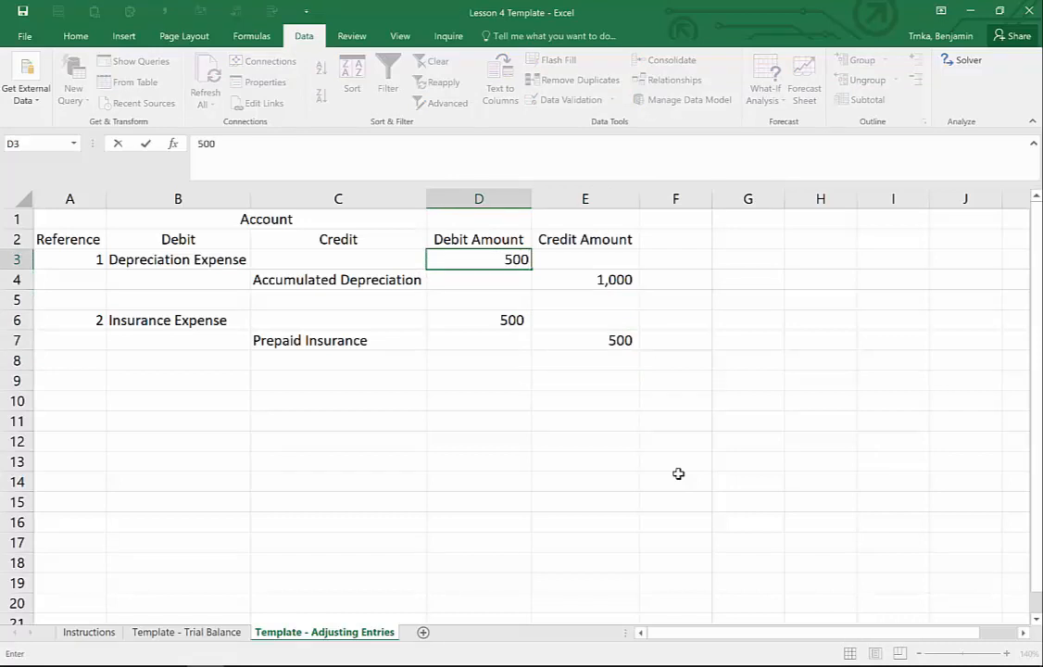
pyautogui.press('Return')
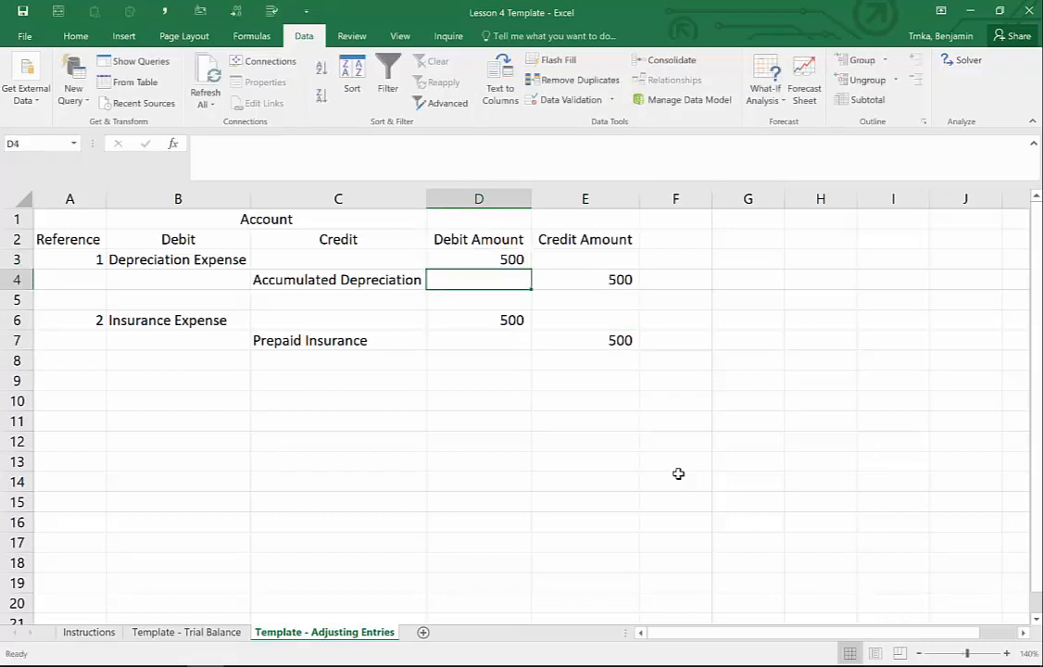
pyautogui.hotkey('ctrl', 'pageup')
pyautogui.press('Up')
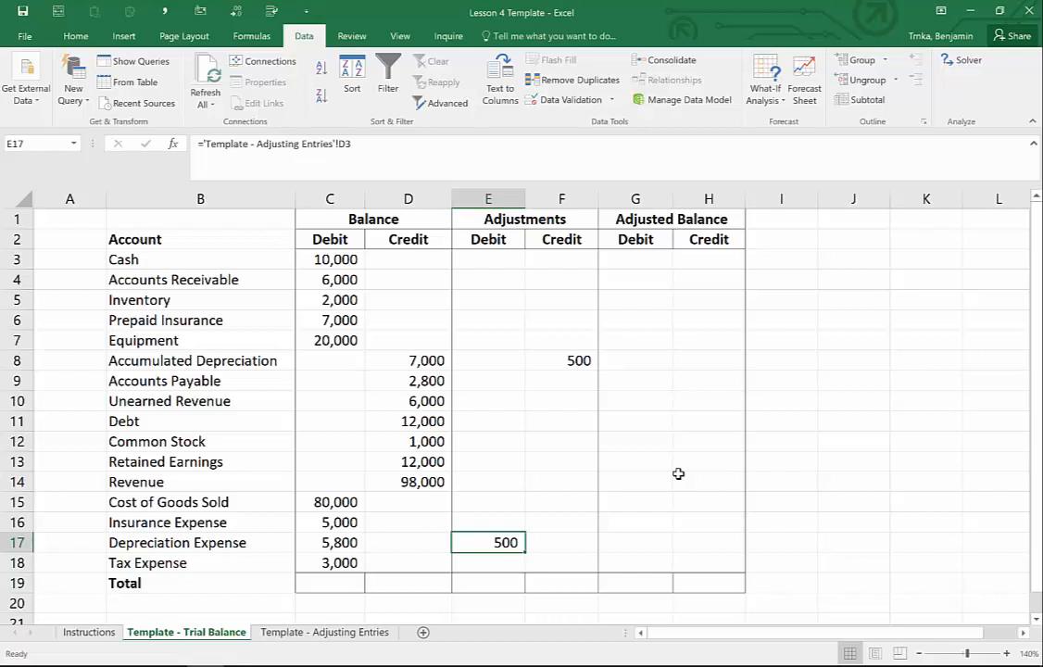
# Link the Prepaid Insurance credit adjustment in F6 to the insurance credit amount with ='Template - Adjusting Entries'!E7.
pyautogui.press('Up')
pyautogui.press('Up')
pyautogui.press('Up')
pyautogui.press('Up')
pyautogui.press('Up')
pyautogui.press('Up')
pyautogui.press('Up')
pyautogui.press('Up')
pyautogui.press('Up')
pyautogui.press('Up')
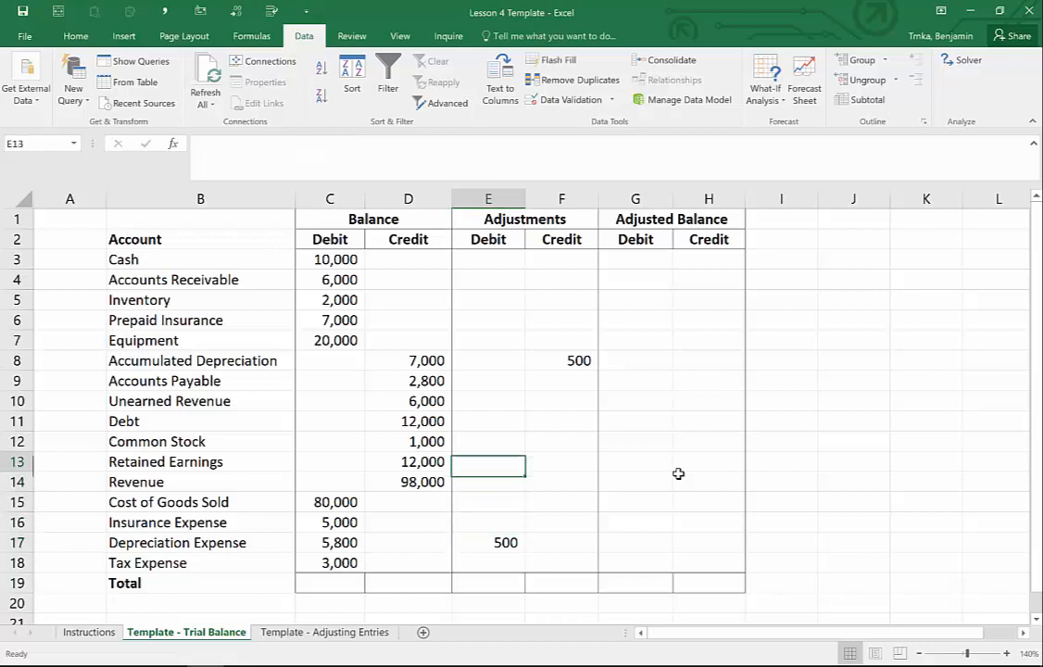
pyautogui.press('Up')
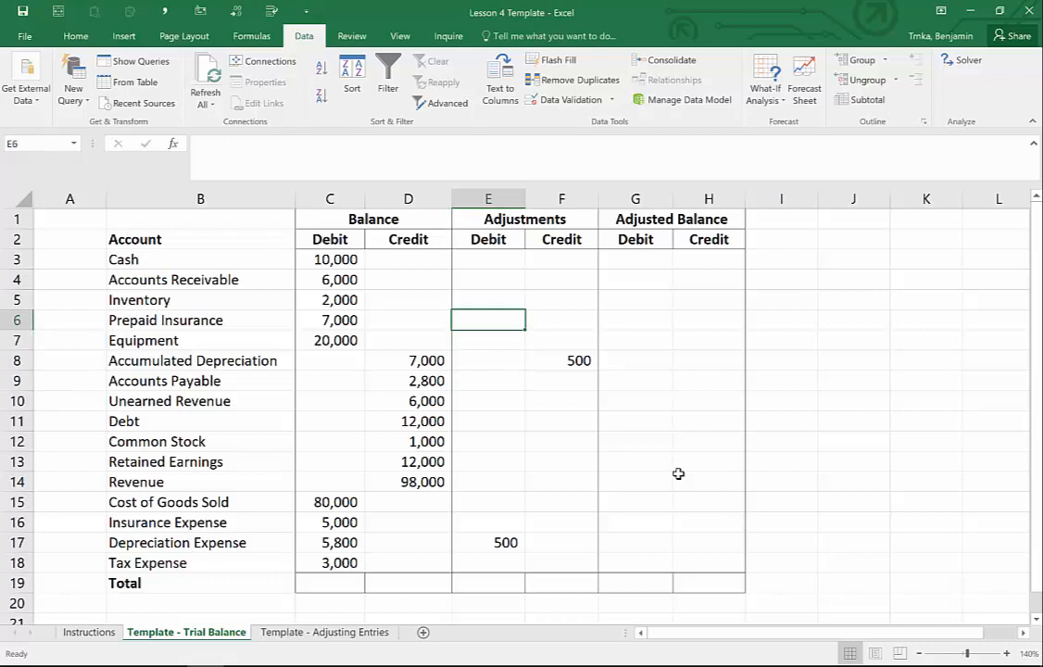
pyautogui.write('=')
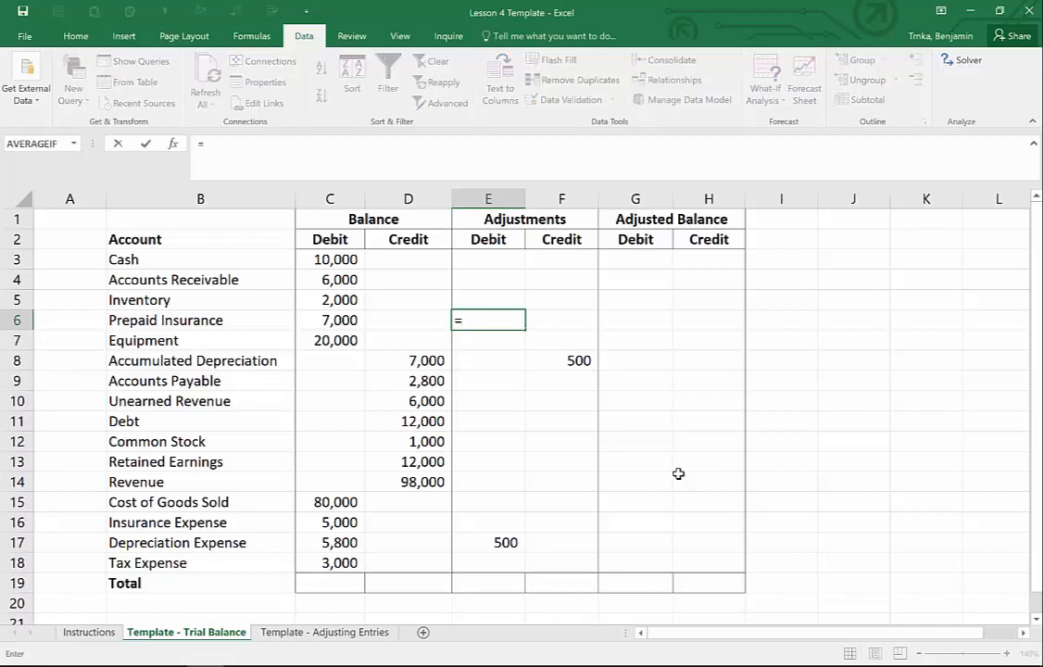
pyautogui.press('Escape')
pyautogui.press('Right')
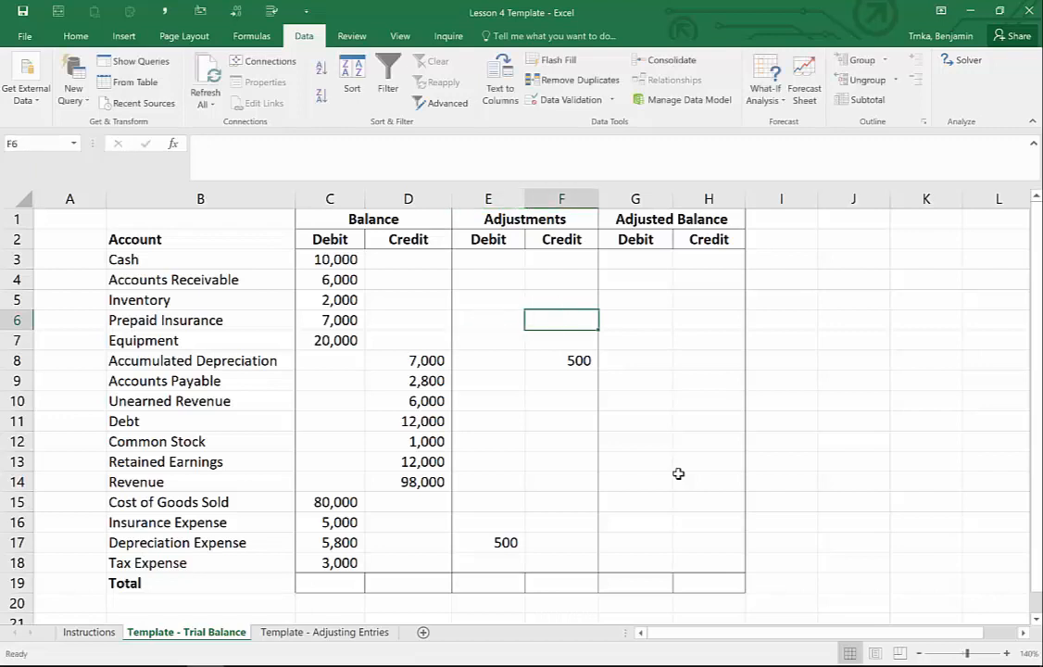
pyautogui.write('=')
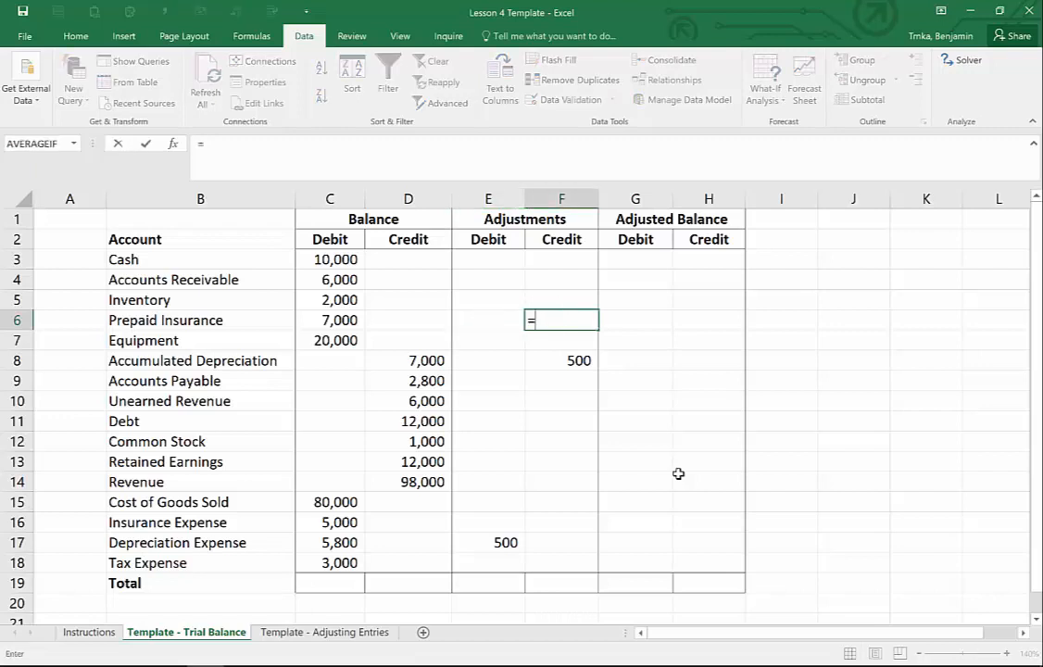
pyautogui.hotkey('ctrl', 'pagedown')
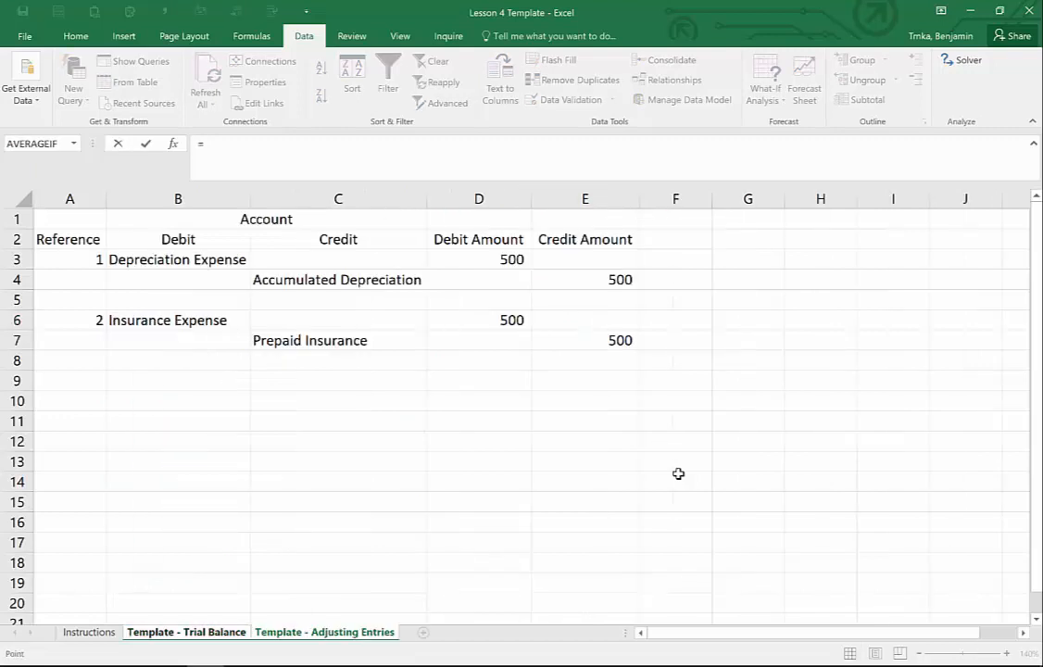
pyautogui.press('Down')
pyautogui.press('Down')
pyautogui.press('Right')
pyautogui.press('Down')
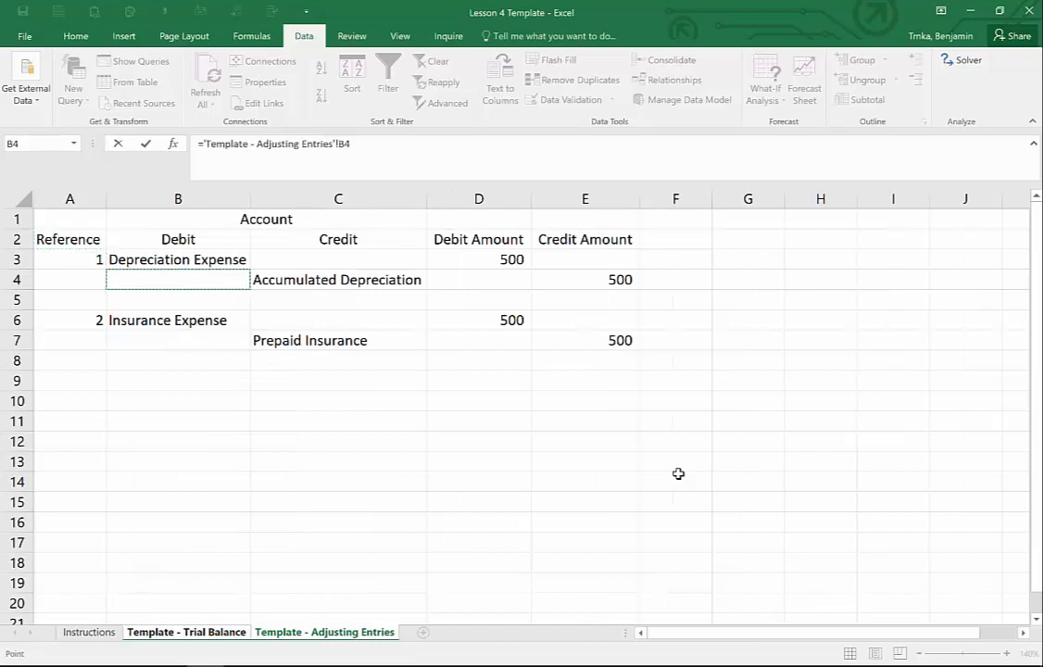
pyautogui.press('Down')
pyautogui.press('Down')
pyautogui.press('Down')
pyautogui.press('Right')
pyautogui.press('Right')
pyautogui.press('Right')
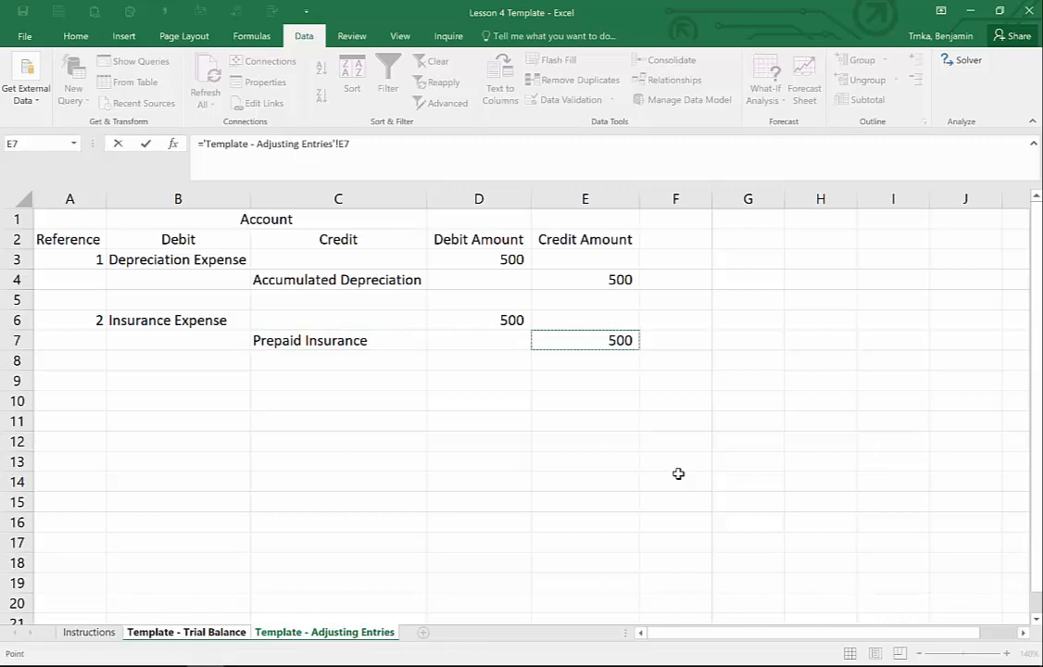
pyautogui.hotkey('ctrl', 'Return')
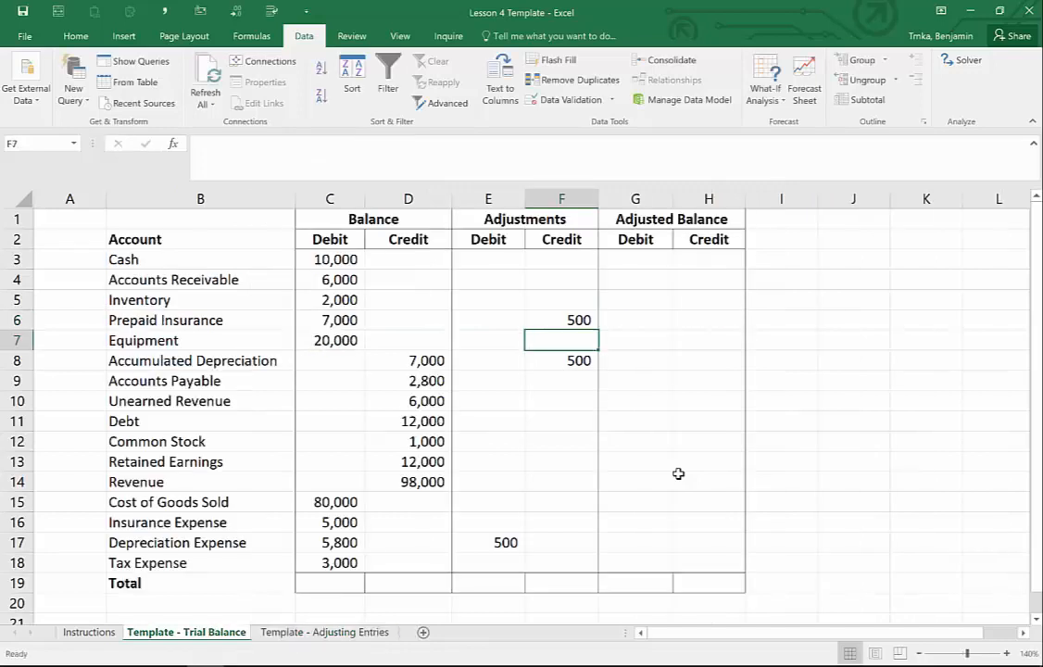
# Link the Insurance Expense debit adjustment in E16 to the insurance debit amount in D6 of the Template - Adjusting Entries sheet.
pyautogui.press('Left')
pyautogui.press('Down')
pyautogui.press('Down')
pyautogui.press('Down')
pyautogui.press('Down')
pyautogui.press('Down')
pyautogui.press('Down')
pyautogui.press('Down')
pyautogui.press('Down')
pyautogui.press('Down')
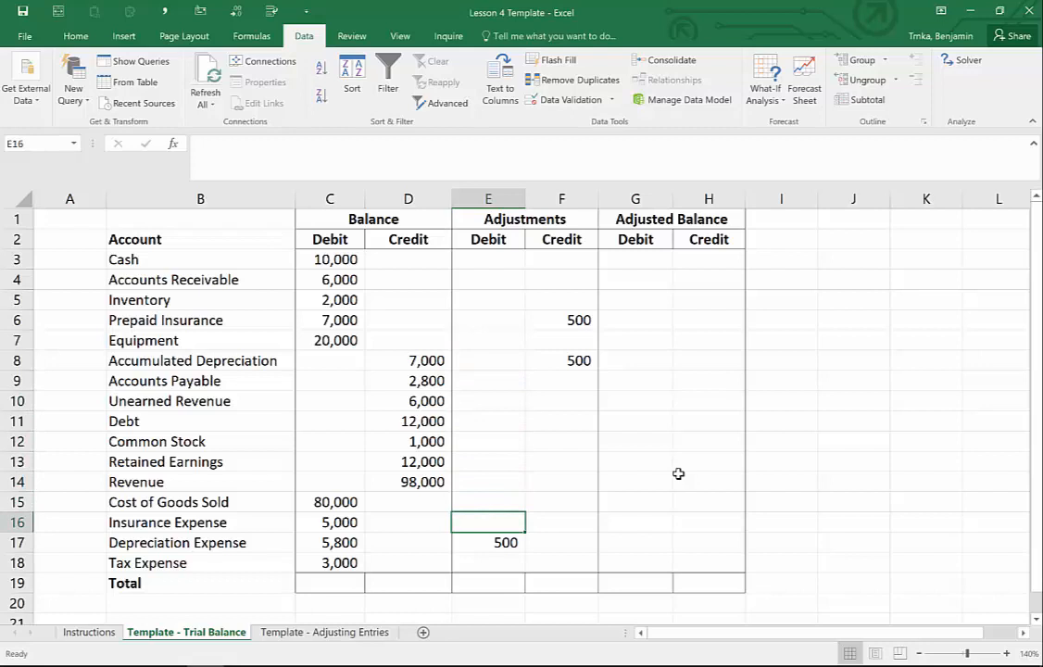
pyautogui.write('=')
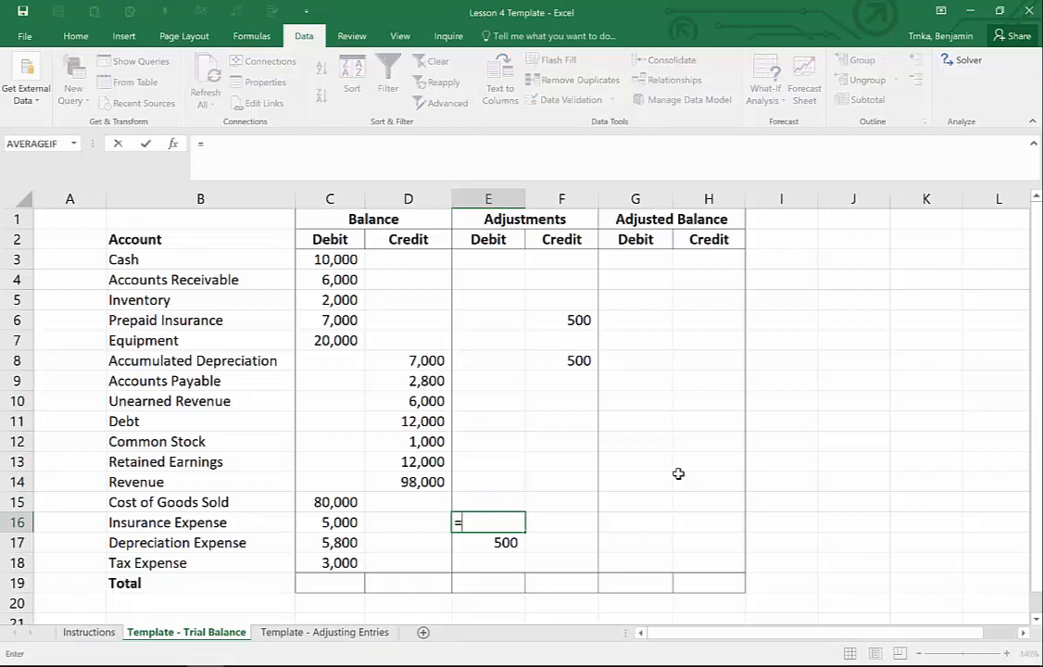
pyautogui.hotkey('ctrl', 'pagedown')
pyautogui.press('Down')
pyautogui.press('Right')
pyautogui.press('Down')
pyautogui.press('Down')
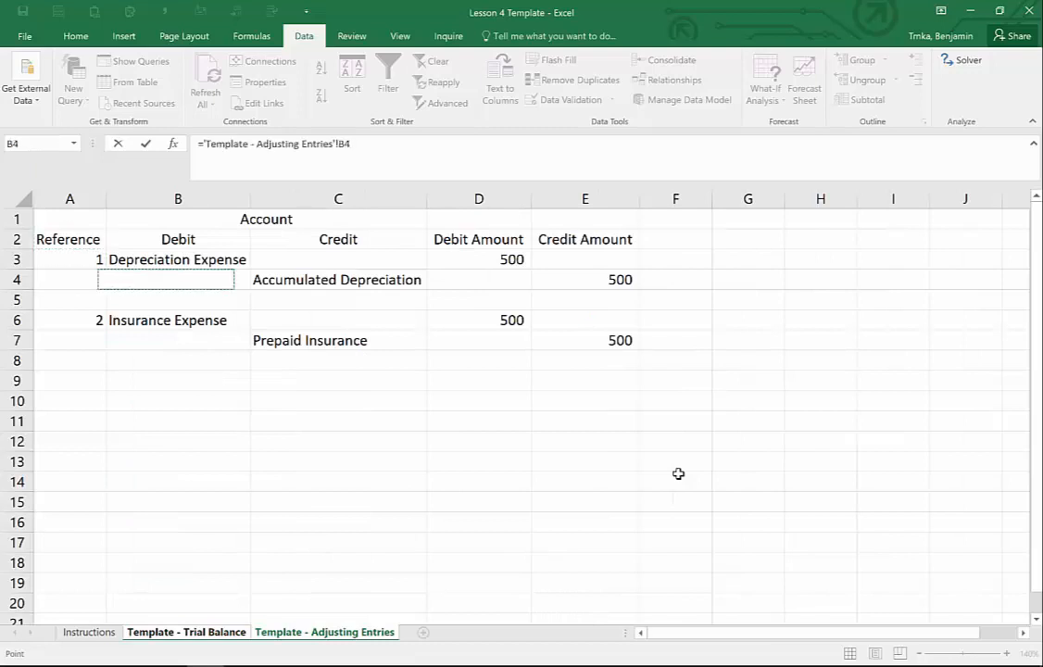
pyautogui.press('Right')
pyautogui.press('Down')
pyautogui.press('Down')
pyautogui.press('Right')
pyautogui.press('Return')
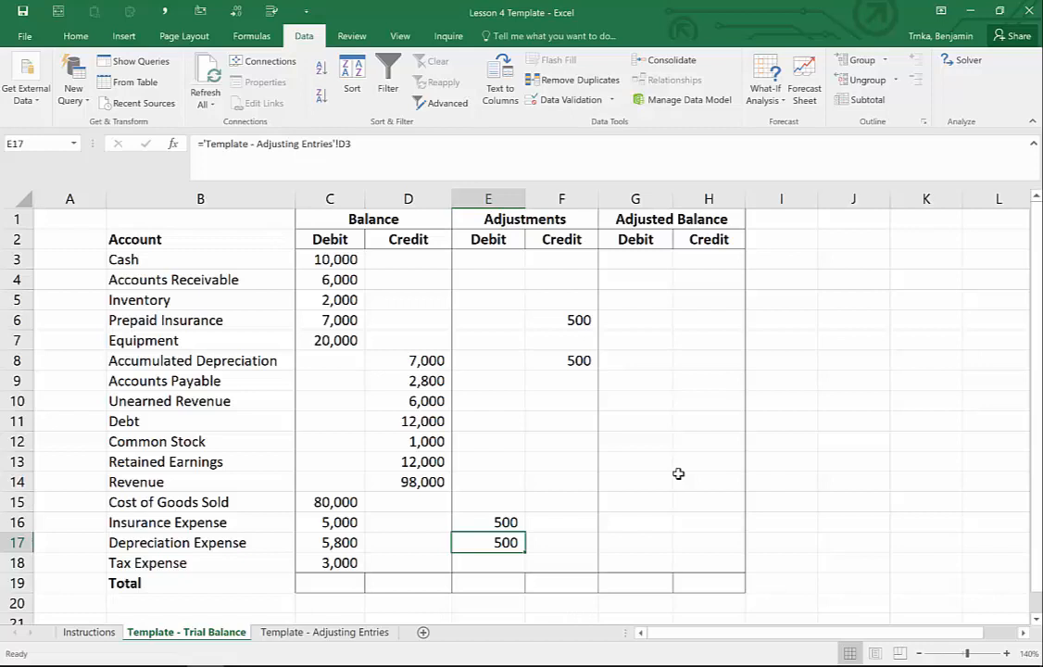
# Total the Balance Debit column in C19 with the formula =SUM(C3:C18).
pyautogui.press('Down')
pyautogui.press('Left')
pyautogui.press('Left')
pyautogui.press('Down')
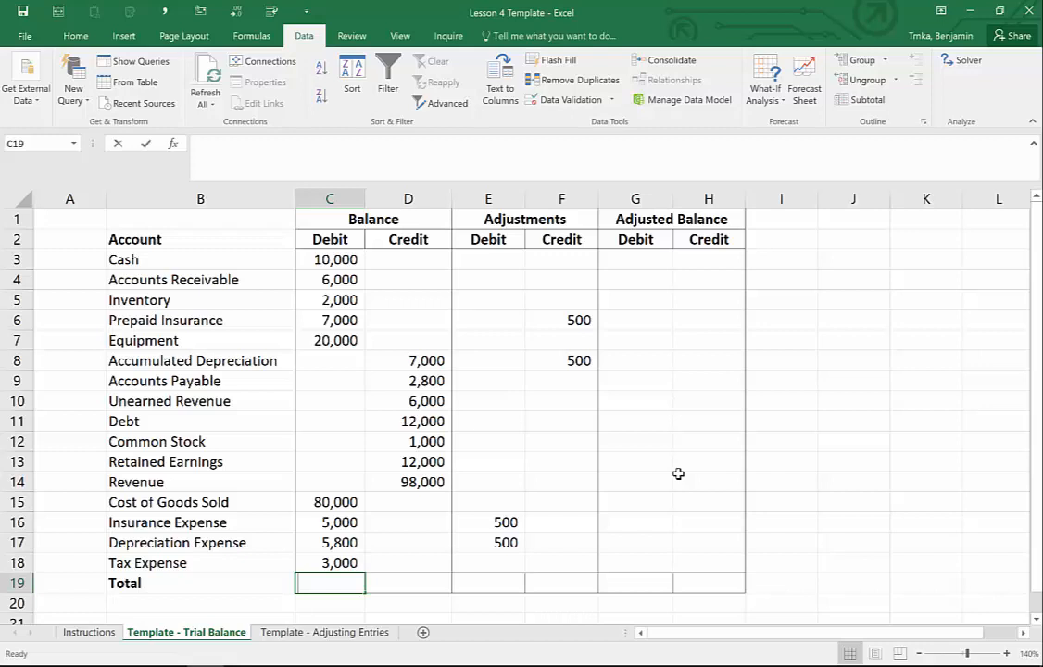
pyautogui.hotkey('alt', '=')
pyautogui.press('Down')
pyautogui.press('Down')
pyautogui.press('Down')
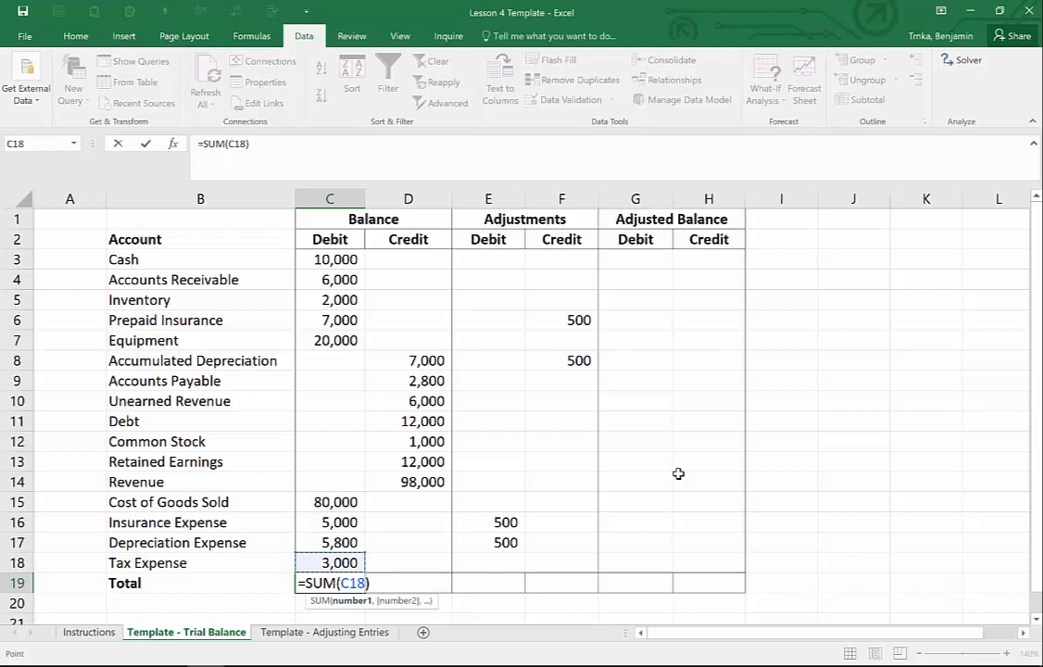
pyautogui.hotkey('ctrl', 'shift', 'Up')
pyautogui.hotkey('ctrl', 'shift', 'Up')
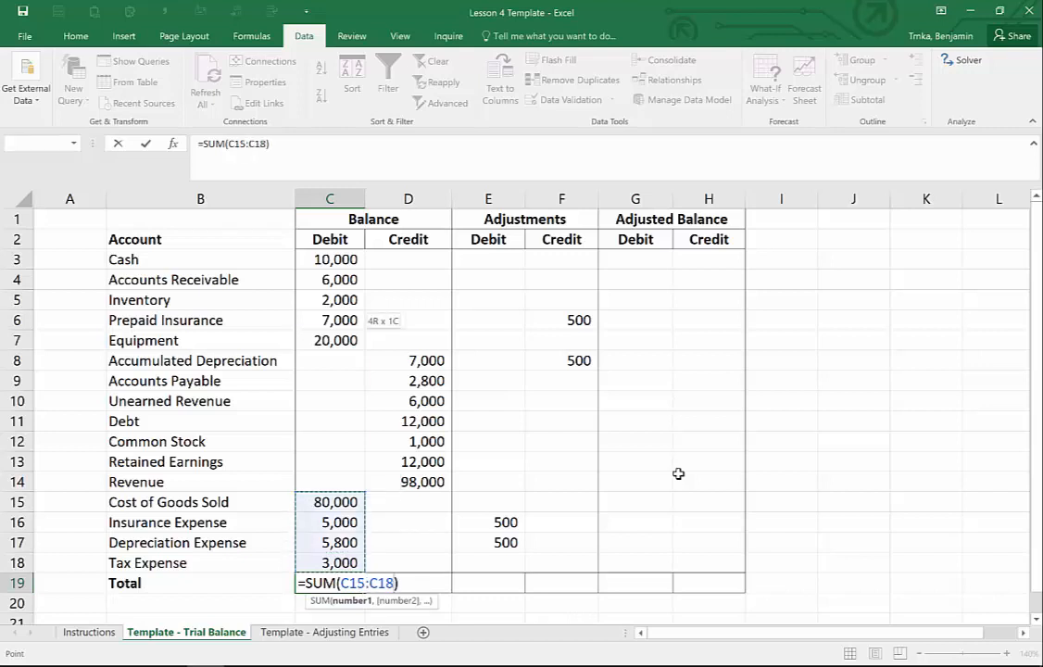
pyautogui.hotkey('ctrl', 'shift', 'Up')
pyautogui.hotkey('shift', 'Down')
pyautogui.hotkey('shift', 'Down')
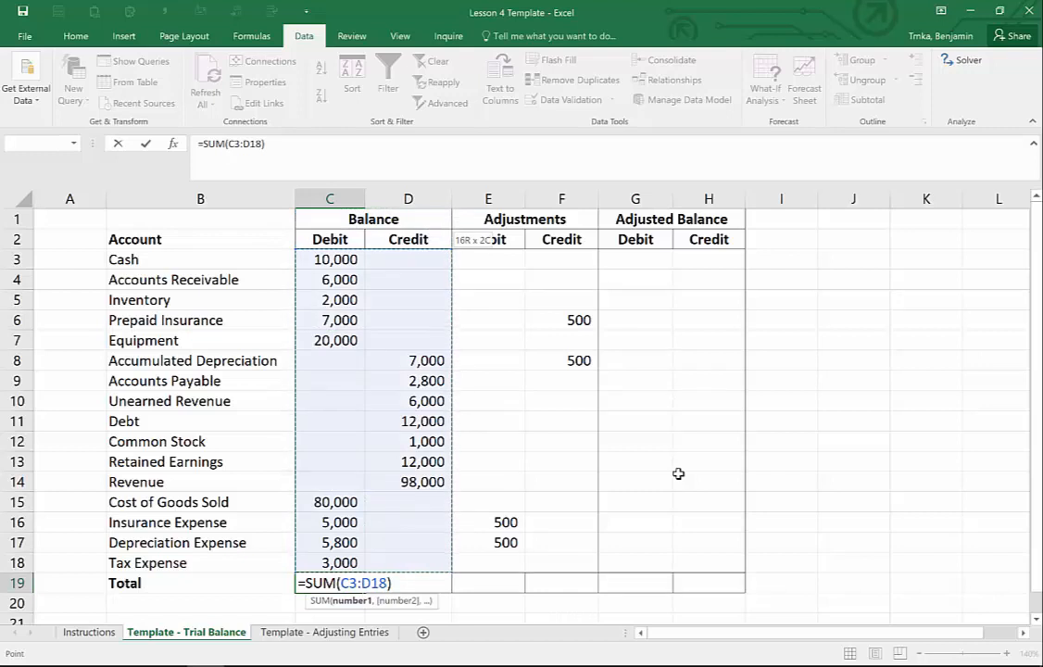
pyautogui.hotkey('shift', 'Left')
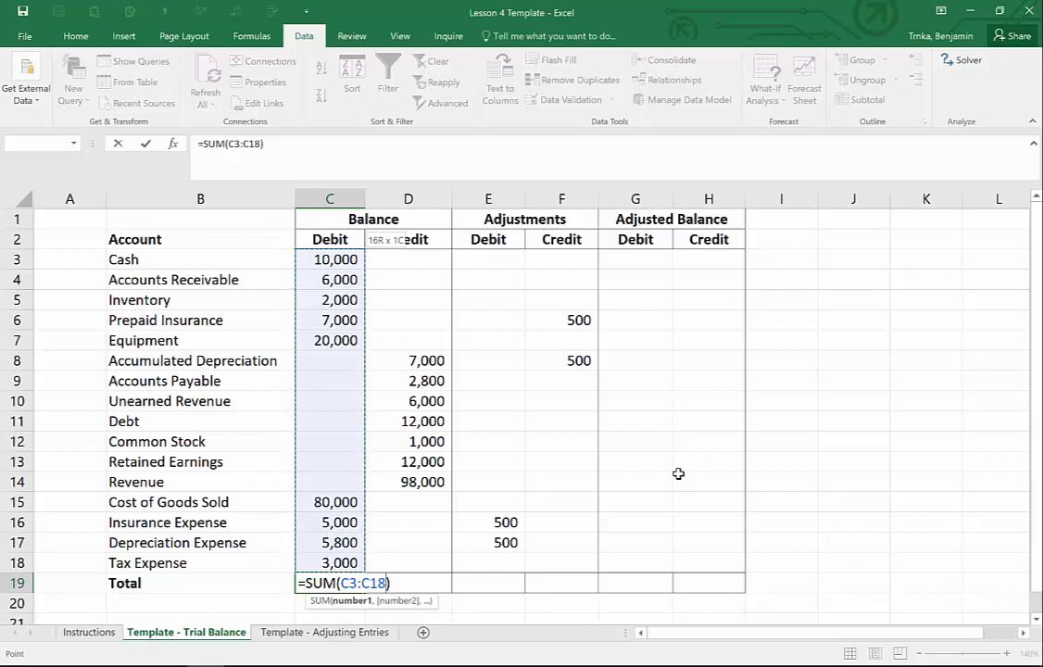
pyautogui.press('Return')
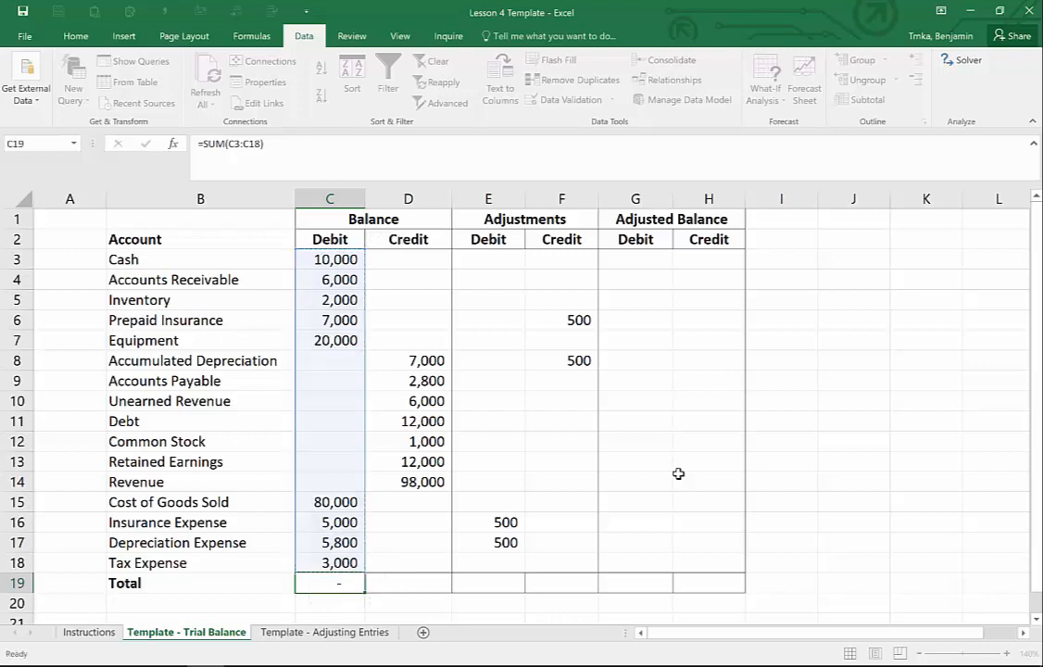
# Try copying the total formula from C19 into D19 of the Balance Credit column, and clear D19 again.
pyautogui.press('Up')
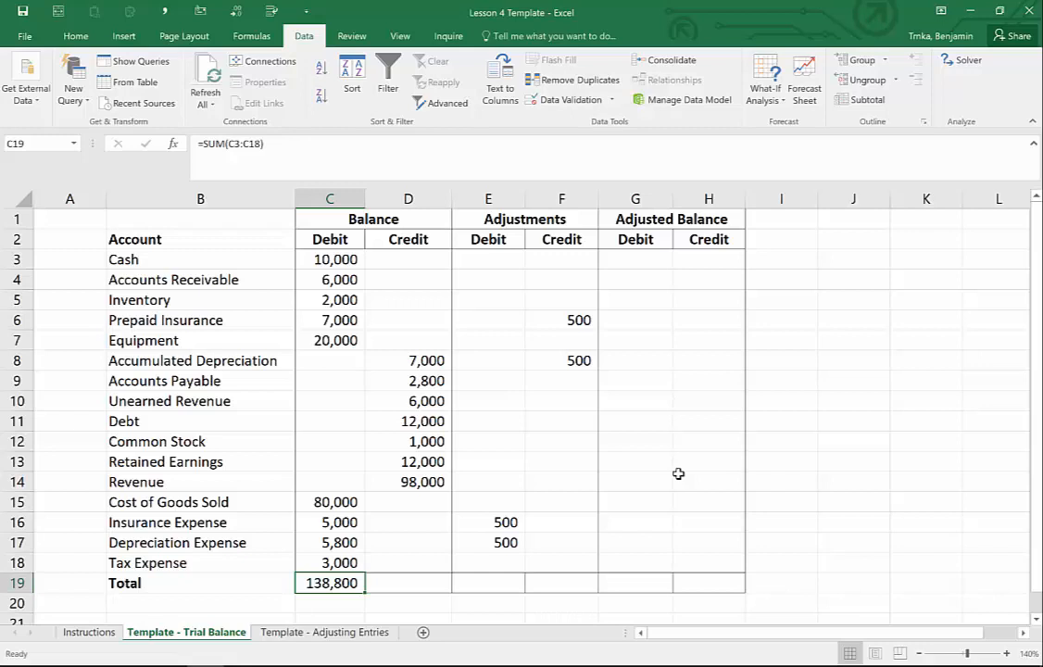
pyautogui.hotkey('ctrl', 'c')
pyautogui.press('Right')
pyautogui.hotkey('ctrl', 'v')
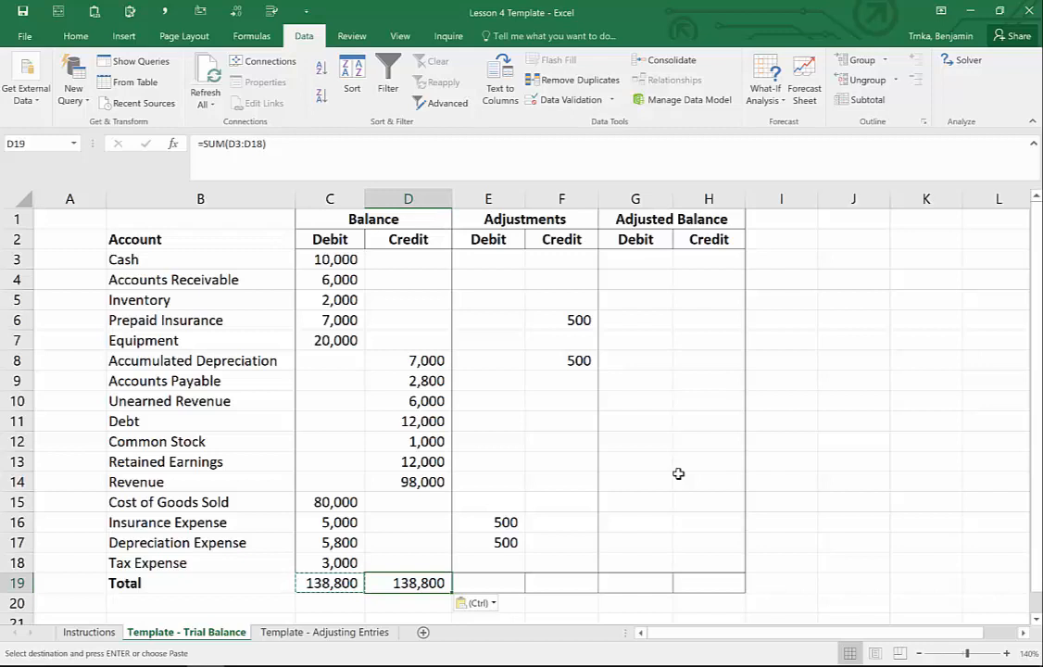
pyautogui.press('Delete')
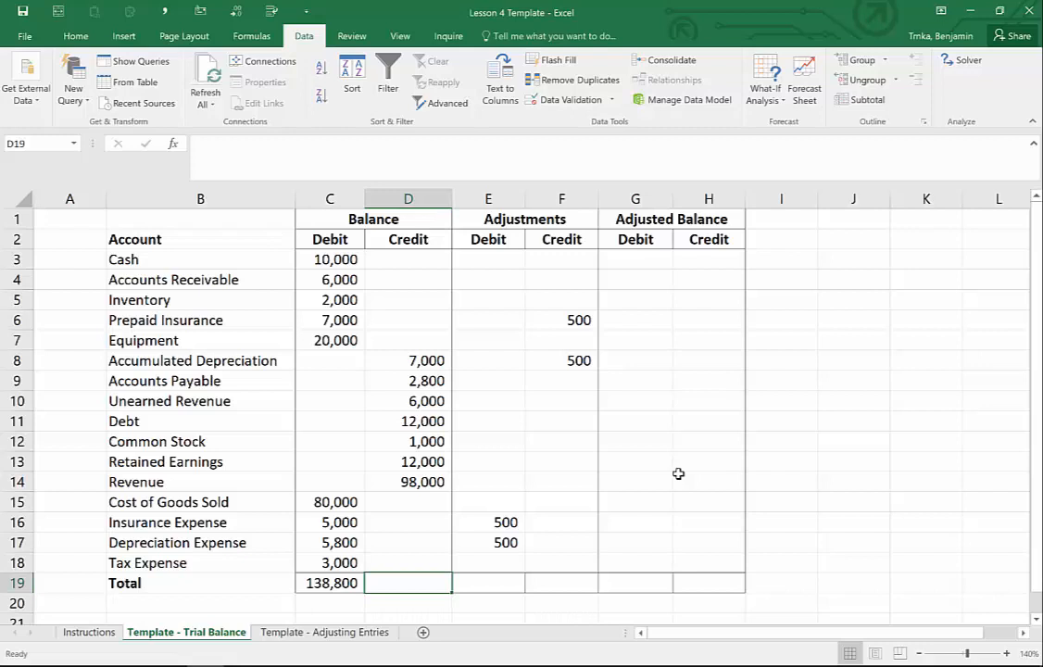
# Fill the total formula from C19 across D19:H19 to total the remaining Balance, Adjustments and Adjusted Balance columns.
pyautogui.press('Left')
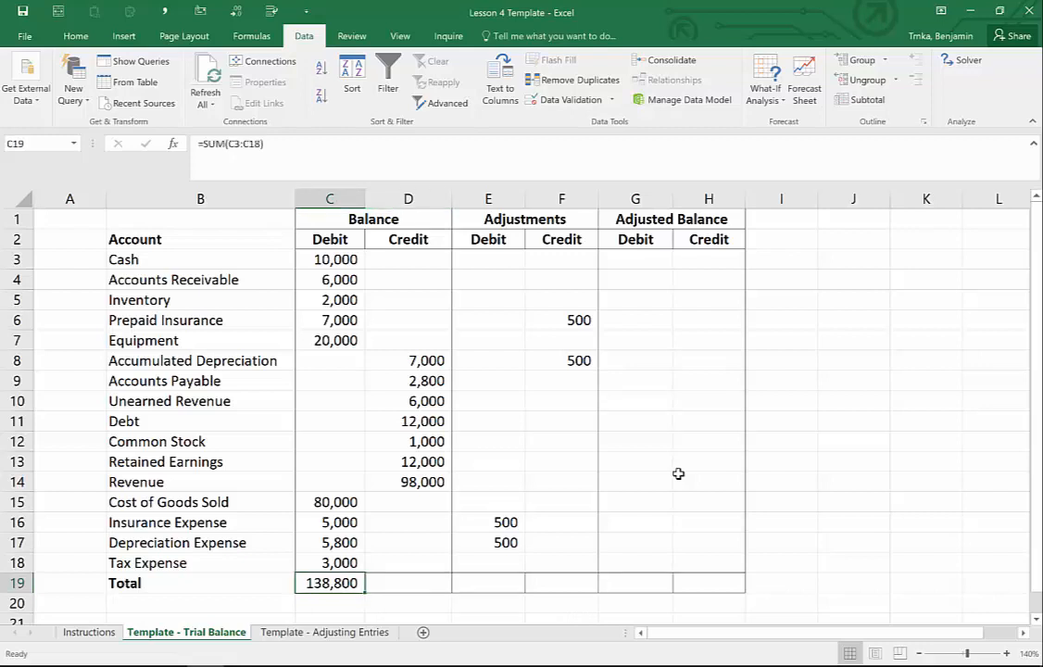
pyautogui.hotkey('shift', 'Right')
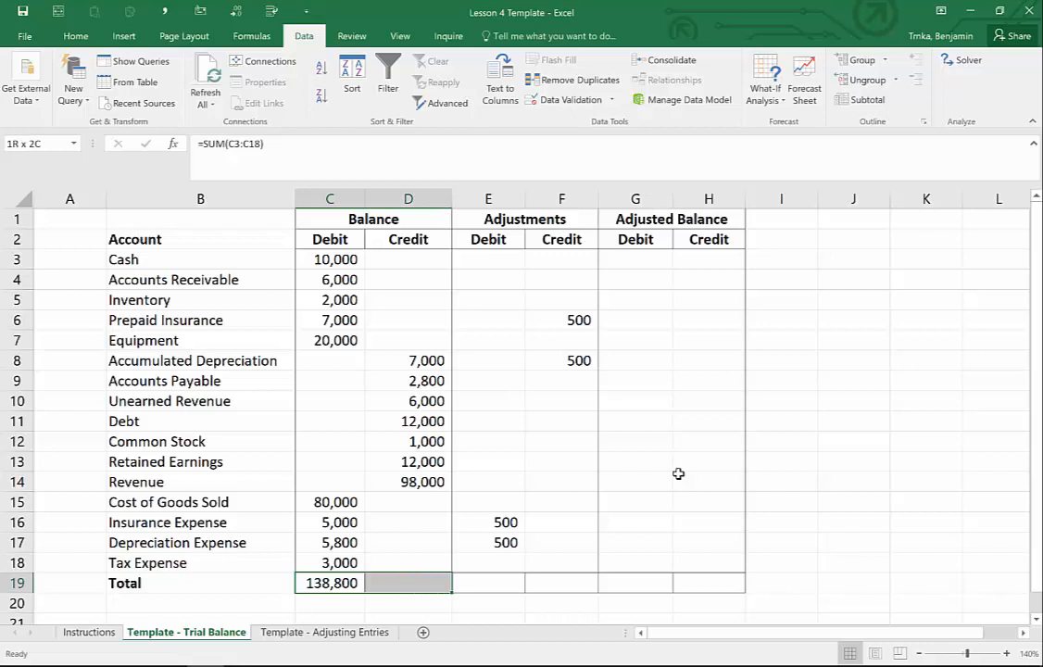
pyautogui.hotkey('shift', 'Right')
pyautogui.hotkey('shift', 'Right')
pyautogui.hotkey('shift', 'Right')
pyautogui.hotkey('shift', 'Right')
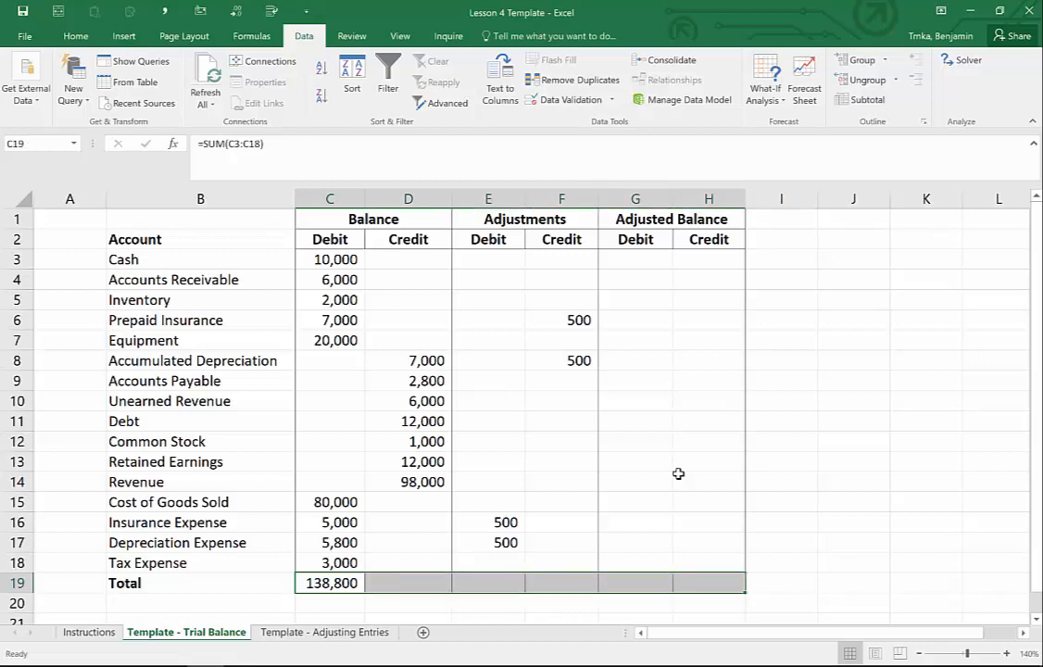
pyautogui.hotkey('ctrl', 'r')
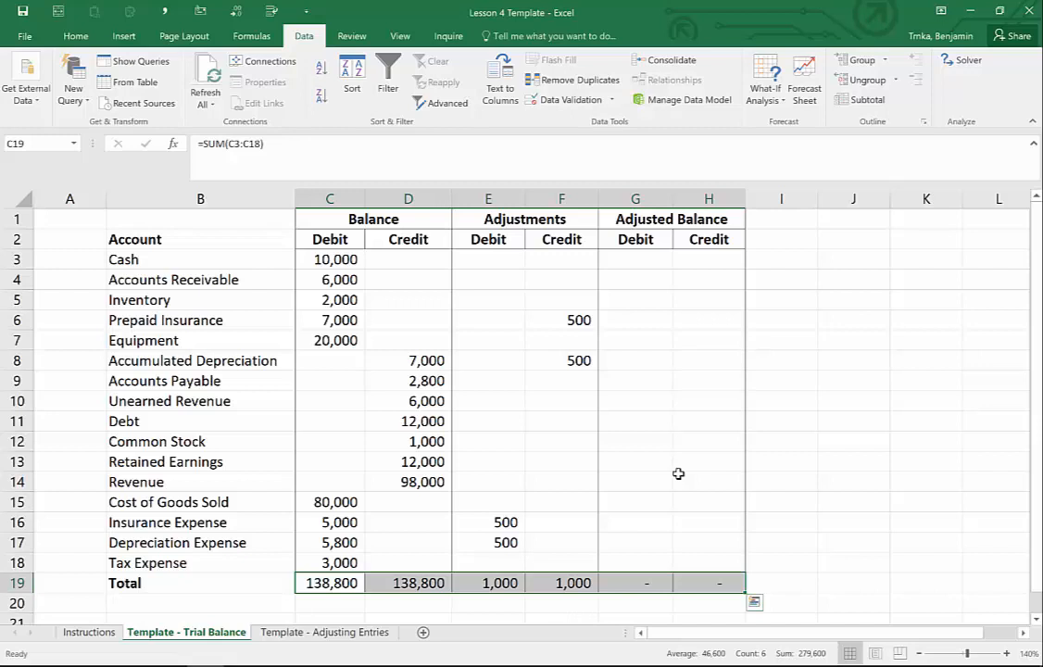
# Calculate Cash's Adjusted Balance debit in G3 with the formula =C3+E3-F3.
pyautogui.click(654, 261)
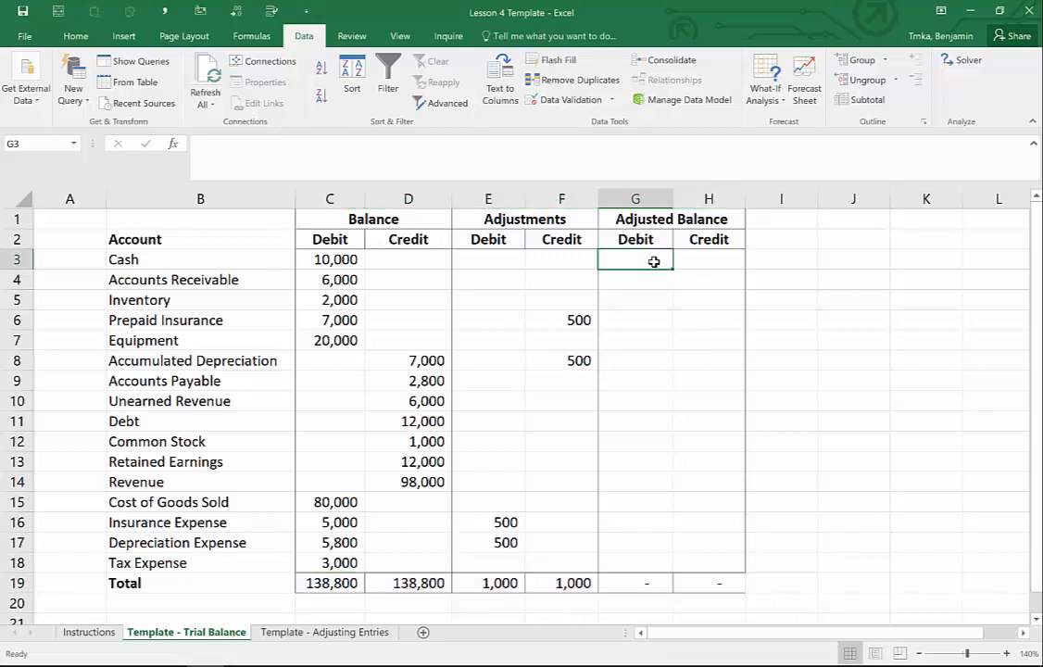
pyautogui.write('=')
pyautogui.press('Left')
pyautogui.press('Left')
pyautogui.press('Left')
pyautogui.press('Left')
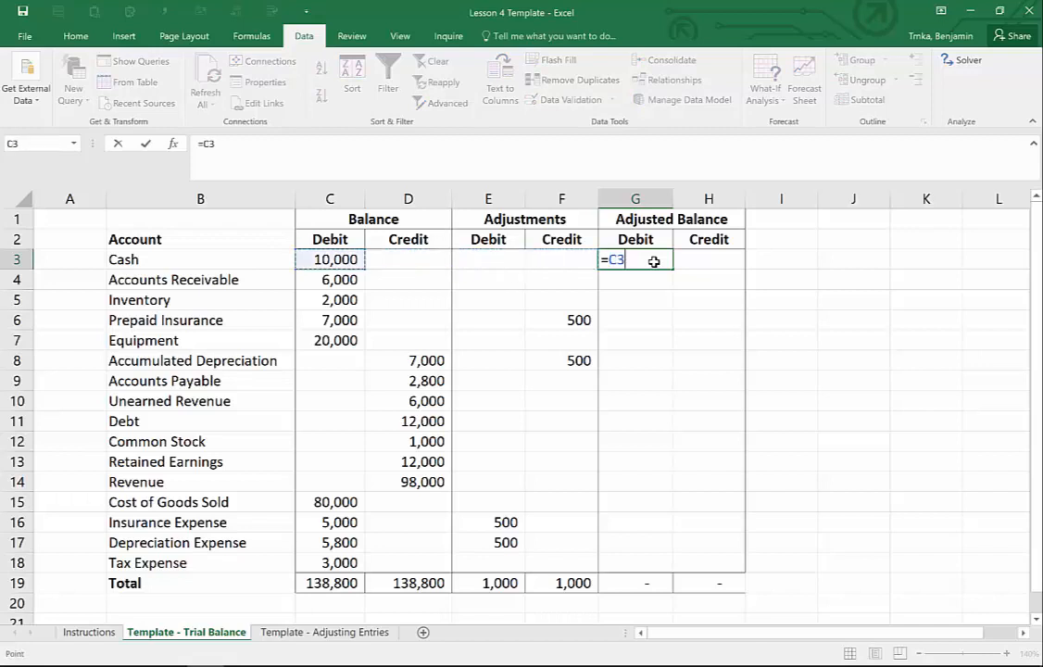
pyautogui.write('+')
pyautogui.press('Left')
pyautogui.press('Left')
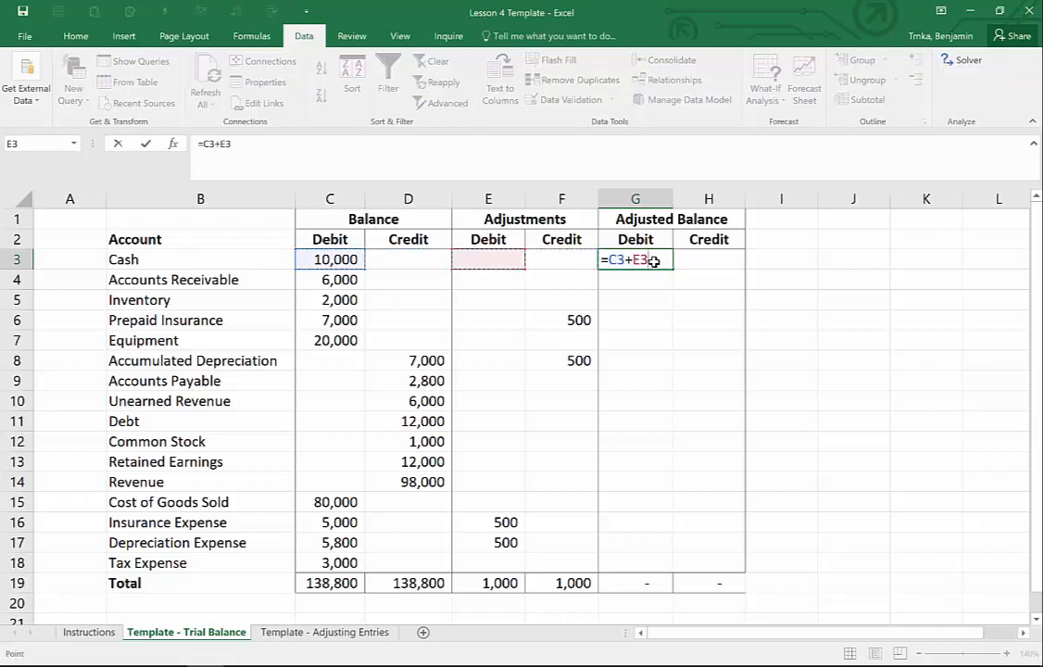
pyautogui.write('-')
pyautogui.press('Left')
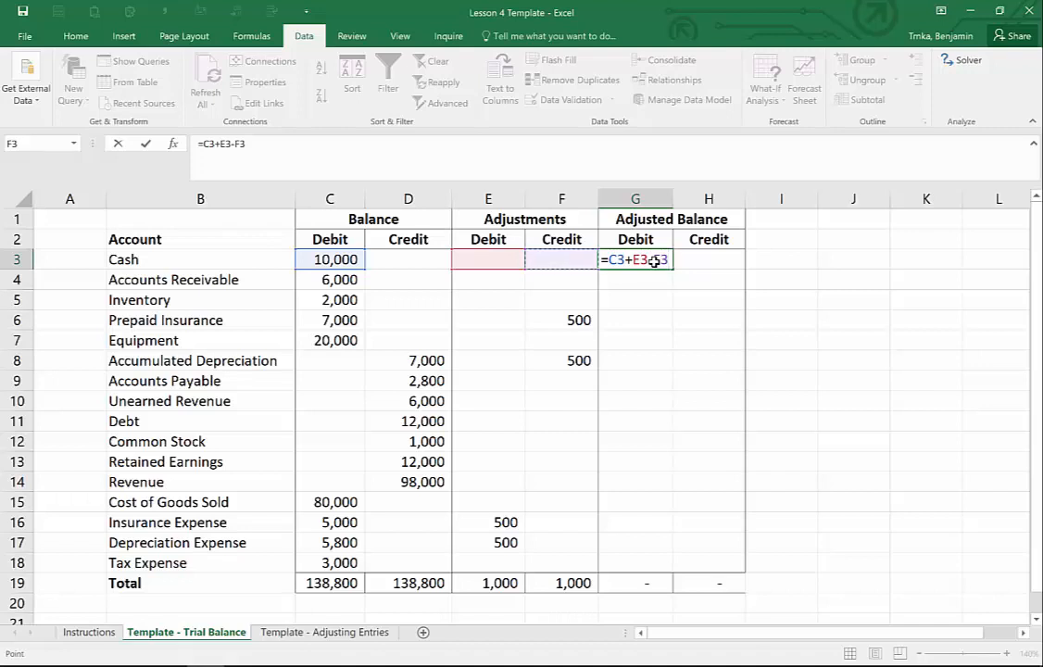
pyautogui.press('Return')
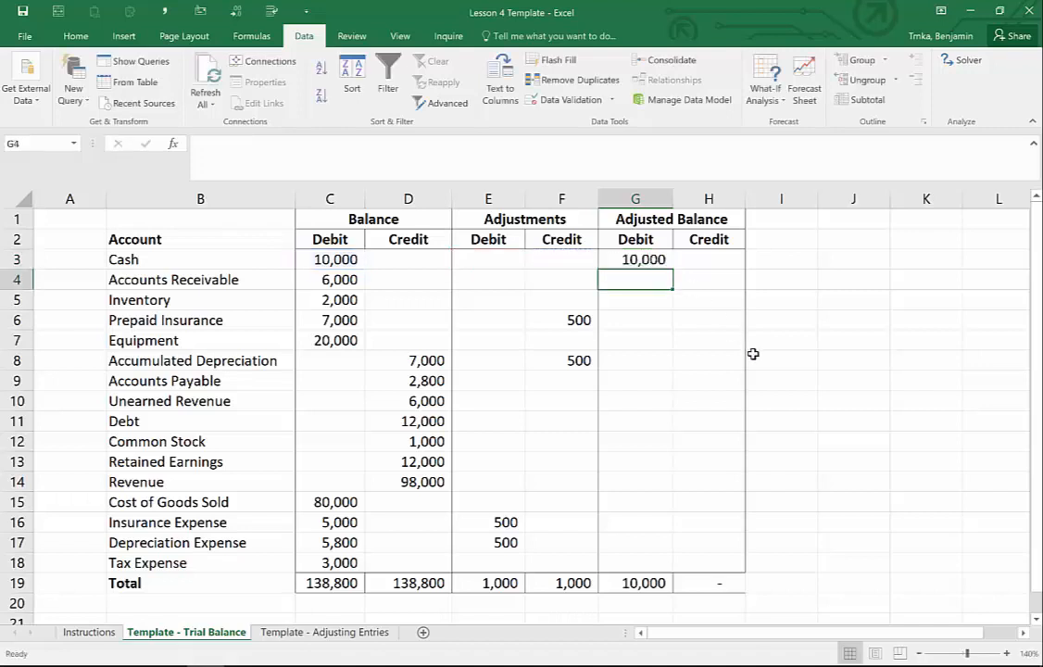
# Try copying the adjusted debit formula from G3 into G4 for Accounts Receivable, and clear G4 again.
pyautogui.press('Up')
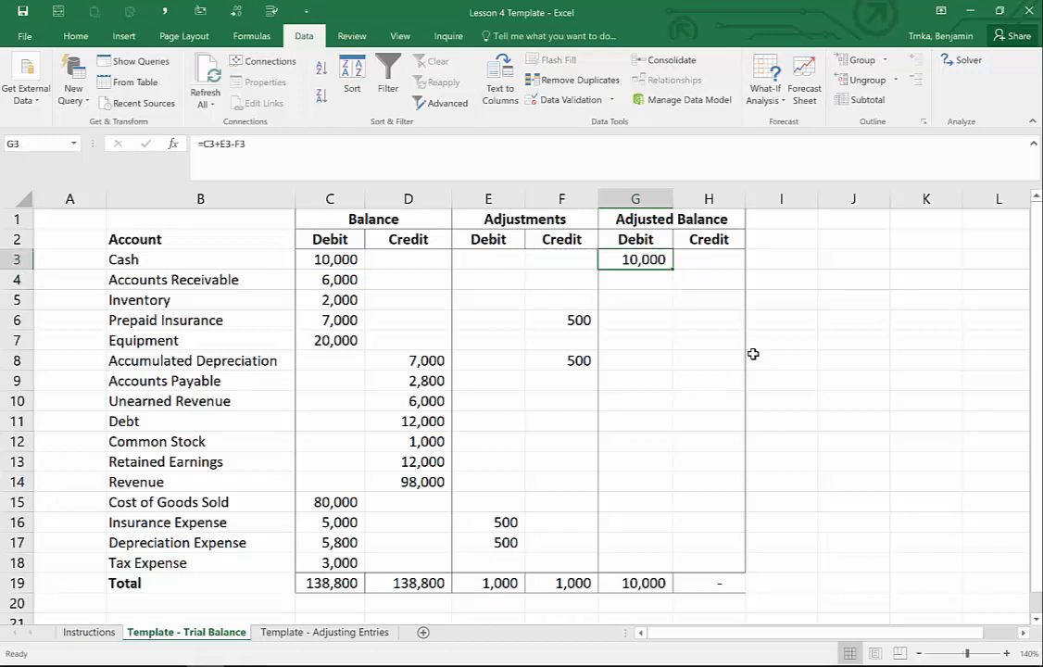
pyautogui.hotkey('ctrl', 'c')
pyautogui.press('Down')
pyautogui.press('Return')
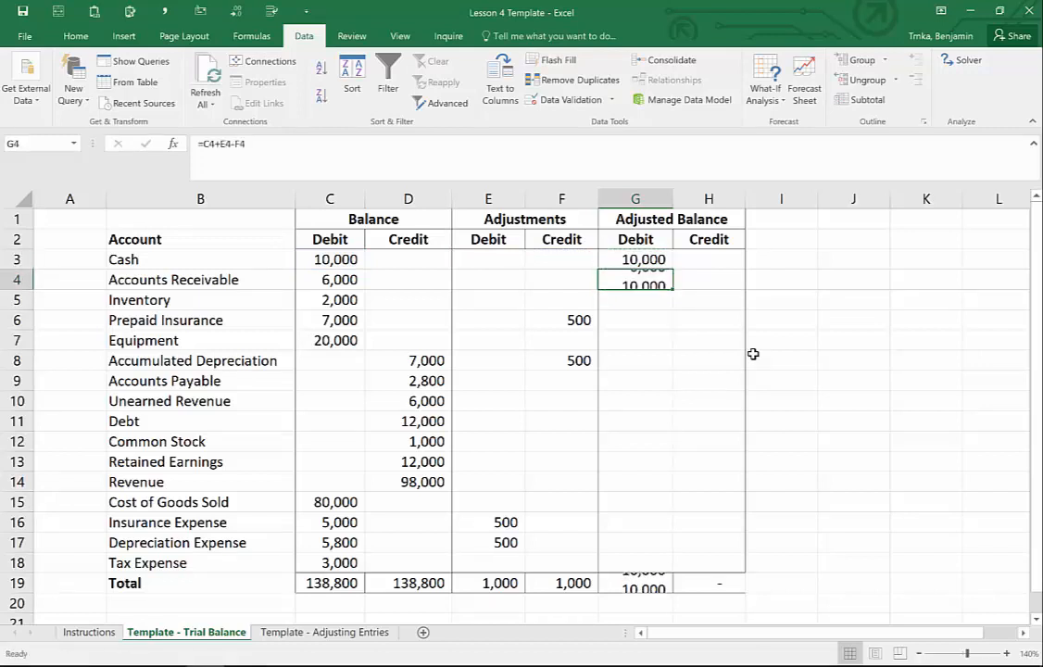
pyautogui.press('Delete')
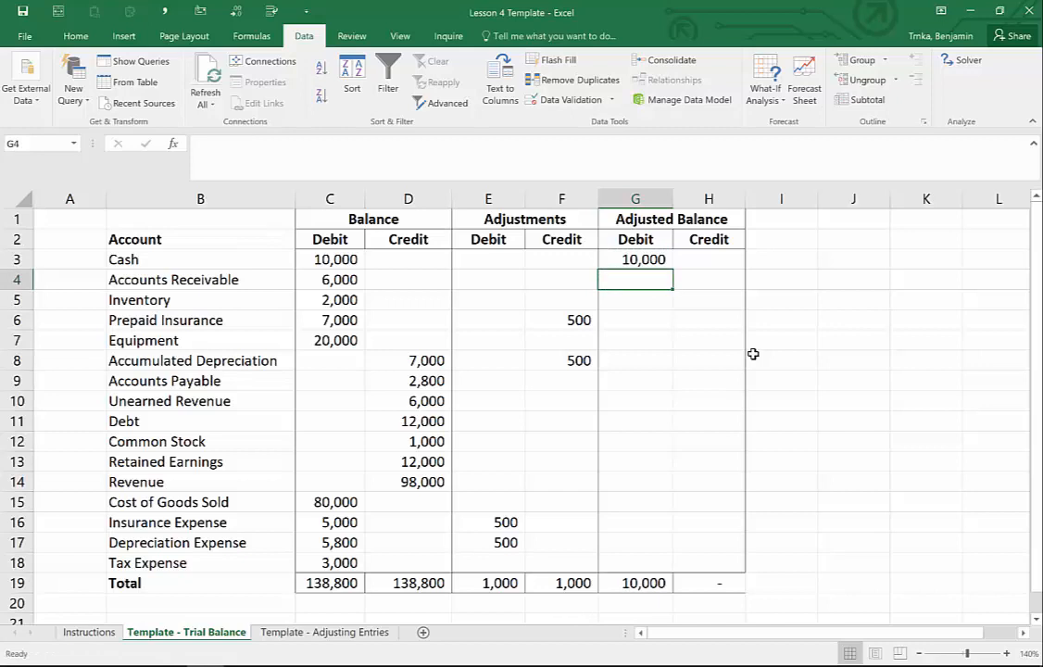
# Fill the adjusted debit formula from G3 down through G7 for the asset accounts ending with Equipment.
pyautogui.press('Up')
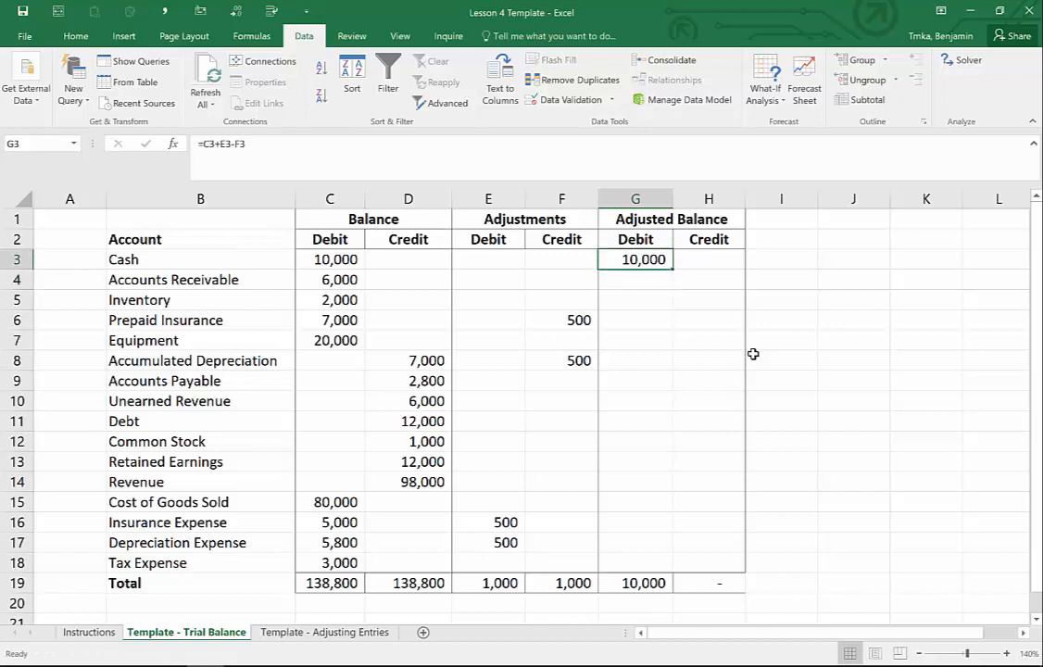
pyautogui.hotkey('shift', 'Down')
pyautogui.hotkey('shift', 'Down')
pyautogui.hotkey('shift', 'Down')
pyautogui.hotkey('shift', 'Down')
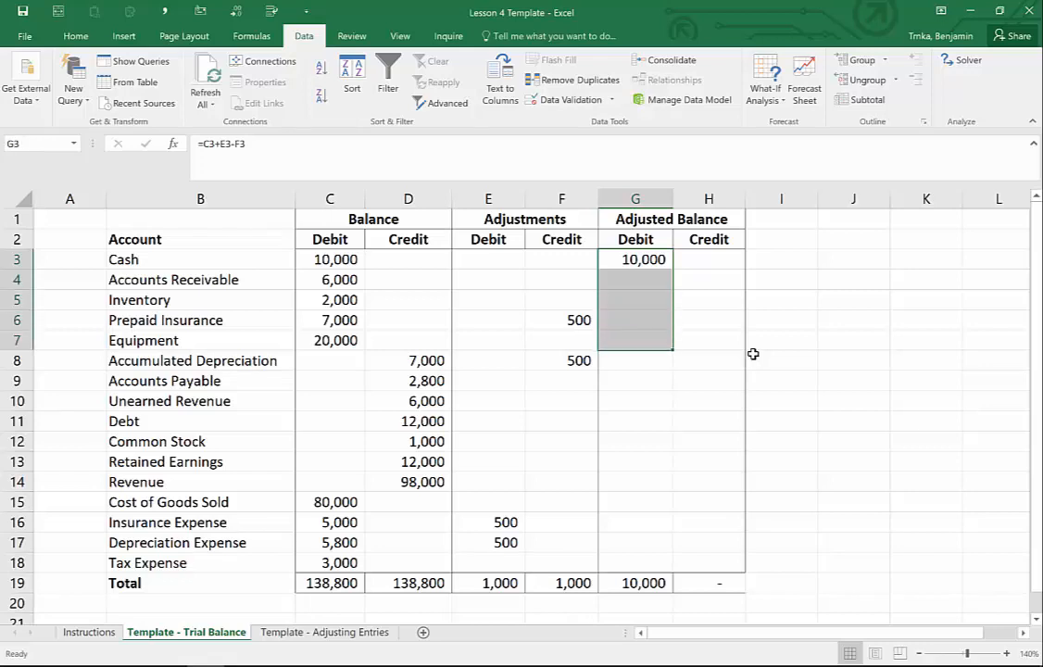
pyautogui.hotkey('ctrl', 'd')
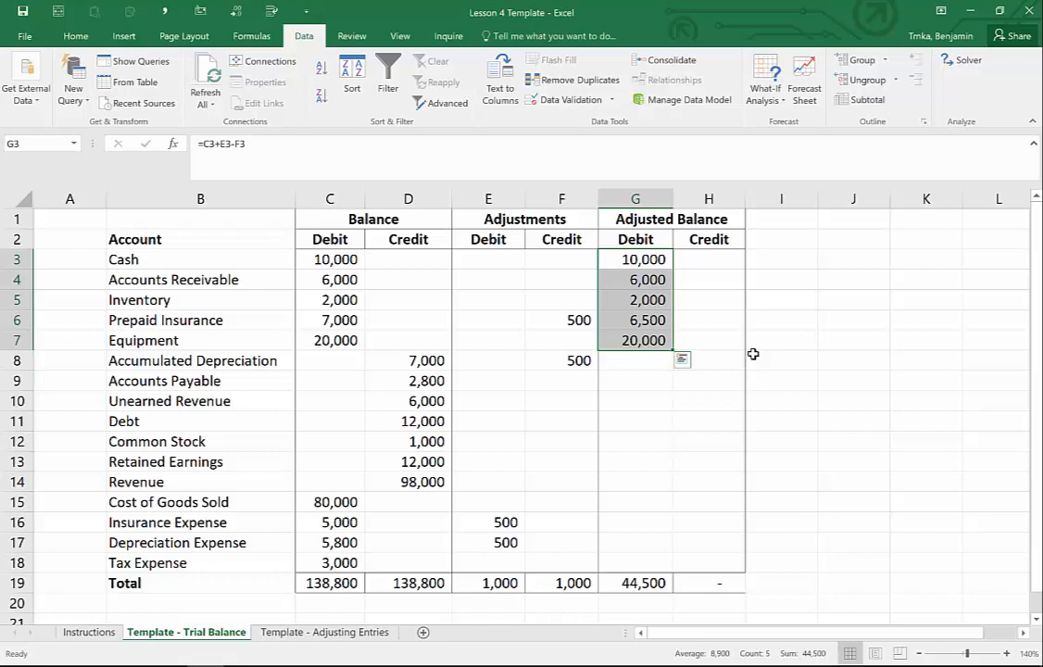
# Calculate Accumulated Depreciation's Adjusted Balance credit in H8 with the formula =D8+F8-E8.
pyautogui.press('Down')
pyautogui.press('Down')
pyautogui.press('Down')
pyautogui.press('Down')
pyautogui.press('Down')
pyautogui.press('Right')
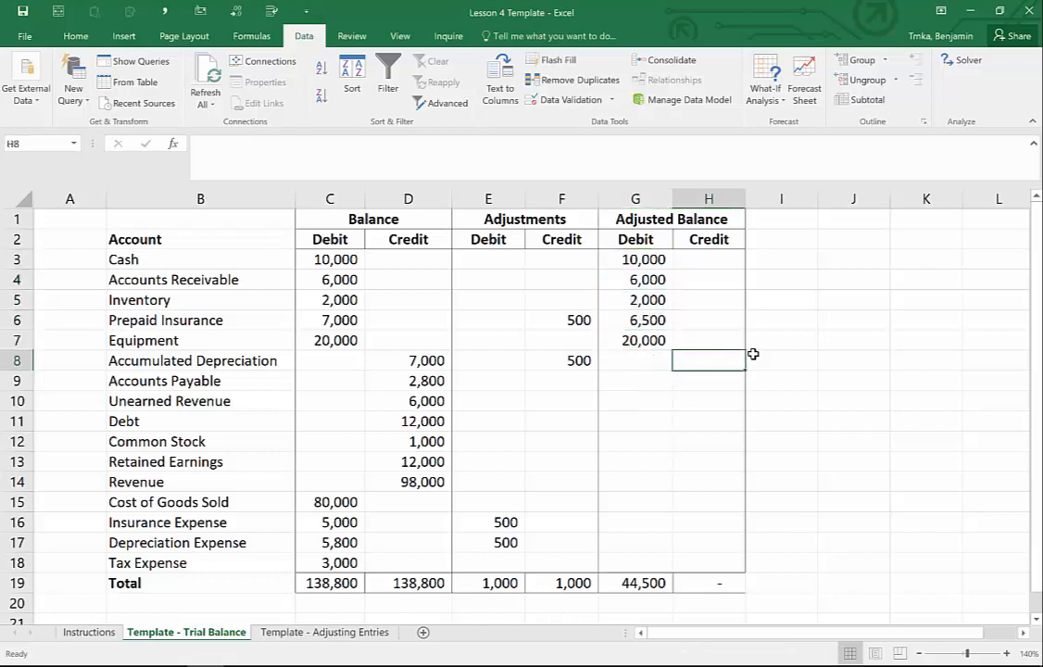
pyautogui.write('=')
pyautogui.press('Left')
pyautogui.press('Left')
pyautogui.press('Left')
pyautogui.press('Left')
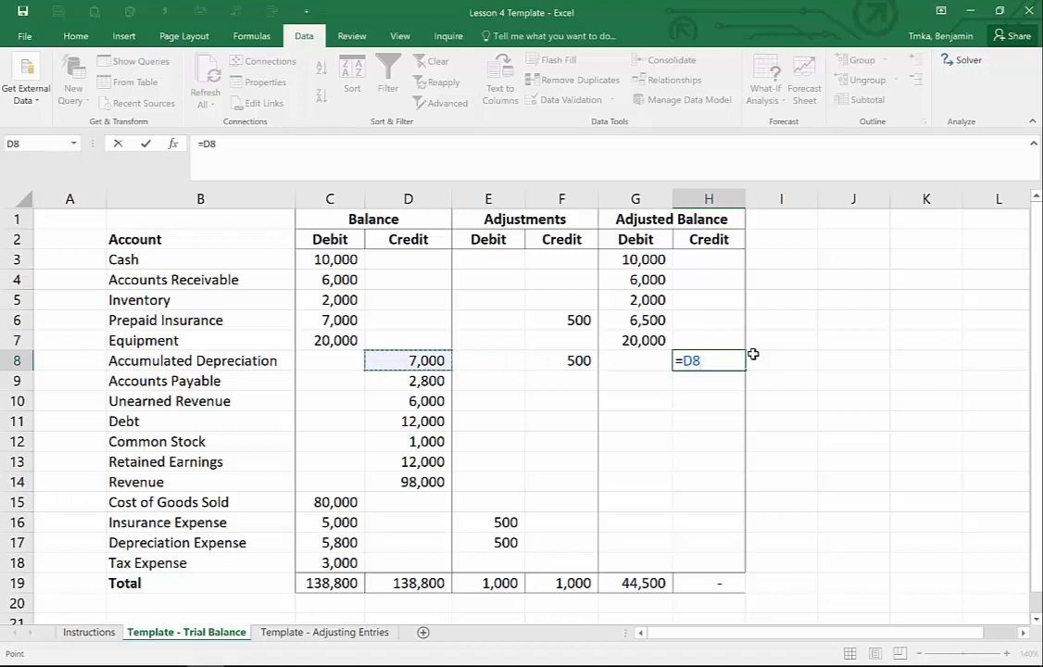
pyautogui.write('+')
pyautogui.press('Left')
pyautogui.press('Left')
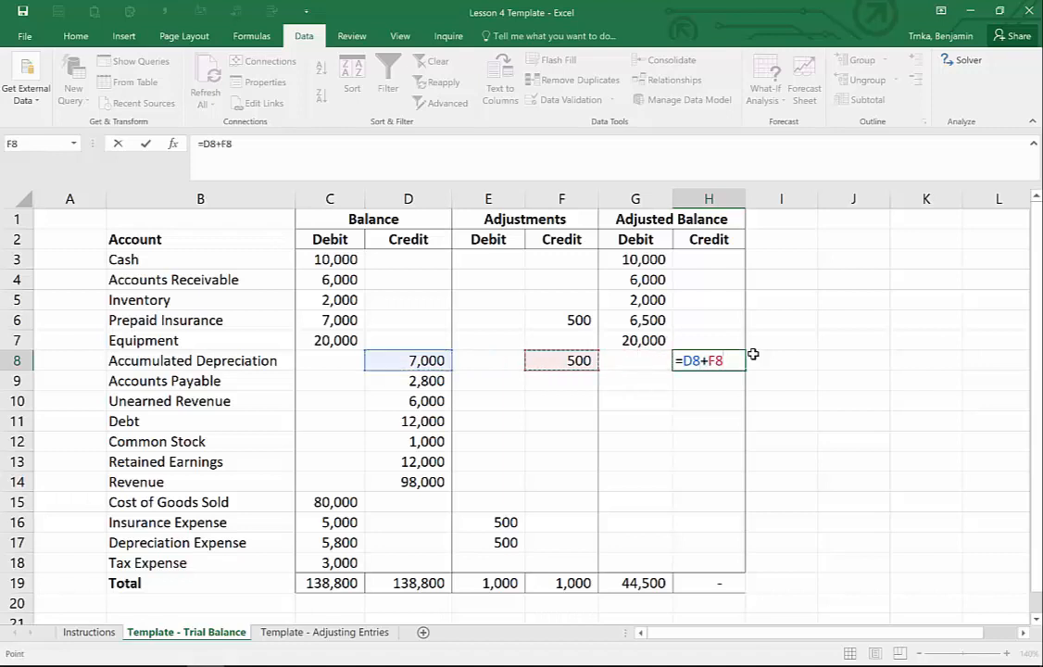
pyautogui.write('-')
pyautogui.press('Left')
pyautogui.press('Left')
pyautogui.press('Left')
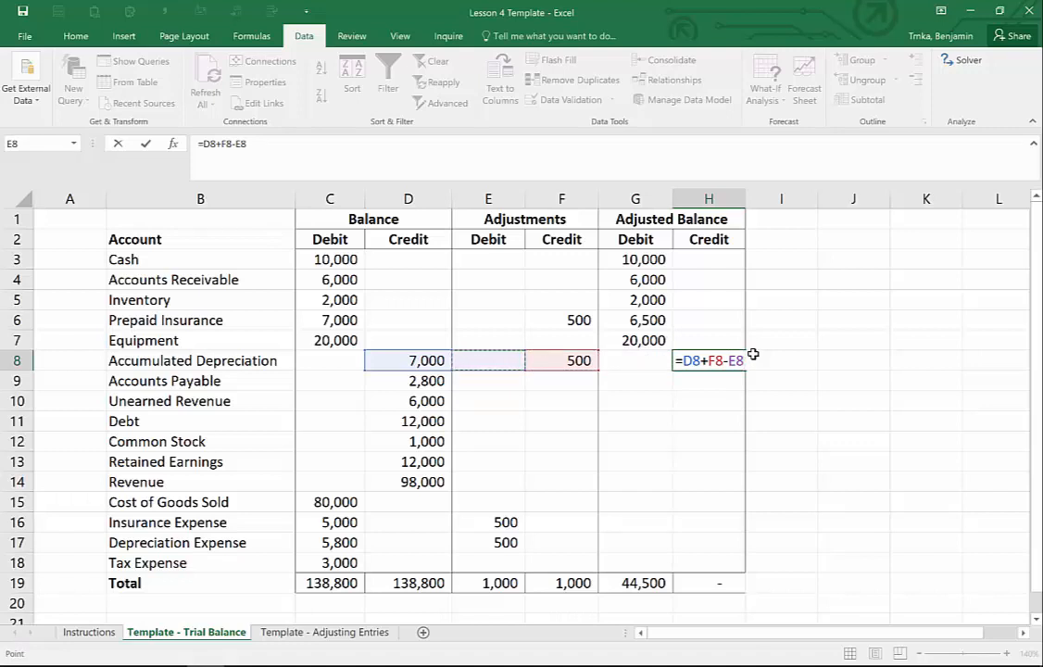
pyautogui.press('Return')
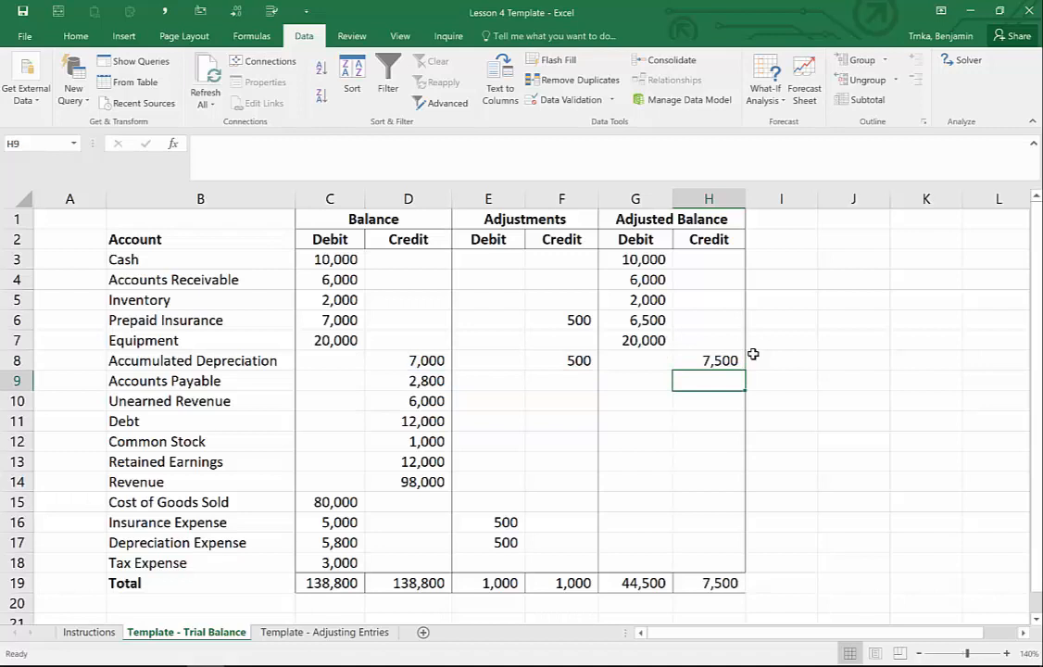
# Fill the adjusted credit formula from H8 down through H14 for the accounts from Accounts Payable to Revenue.
pyautogui.press('Up')
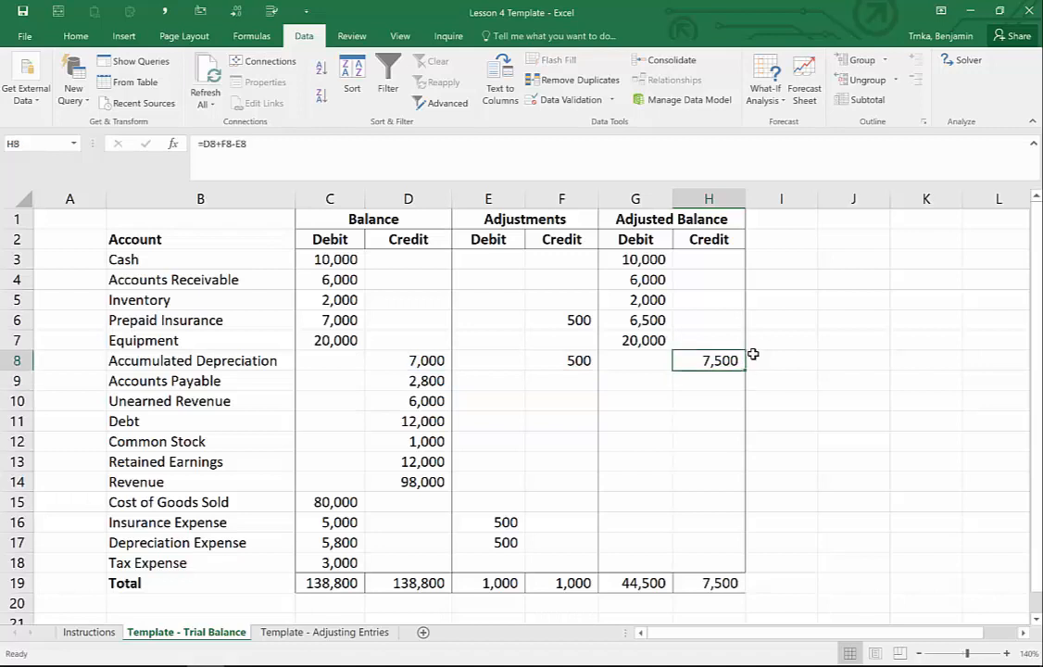
pyautogui.hotkey('shift', 'Down')
pyautogui.hotkey('shift', 'Down')
pyautogui.hotkey('shift', 'Down')
pyautogui.hotkey('shift', 'Down')
pyautogui.hotkey('shift', 'Down')
pyautogui.hotkey('shift', 'Down')
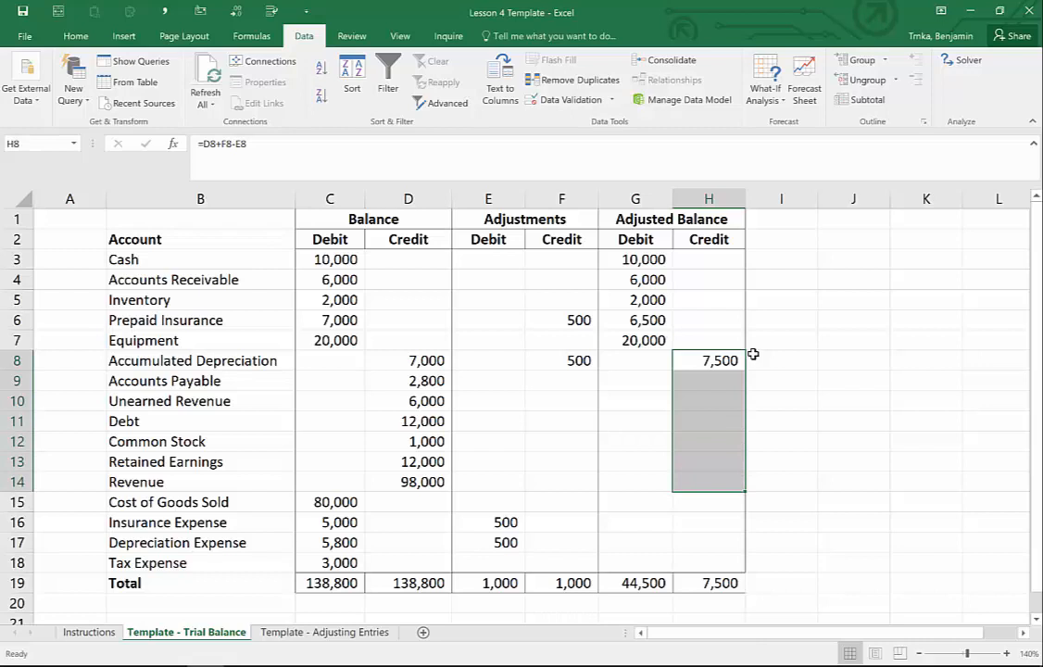
pyautogui.hotkey('ctrl', 'd')
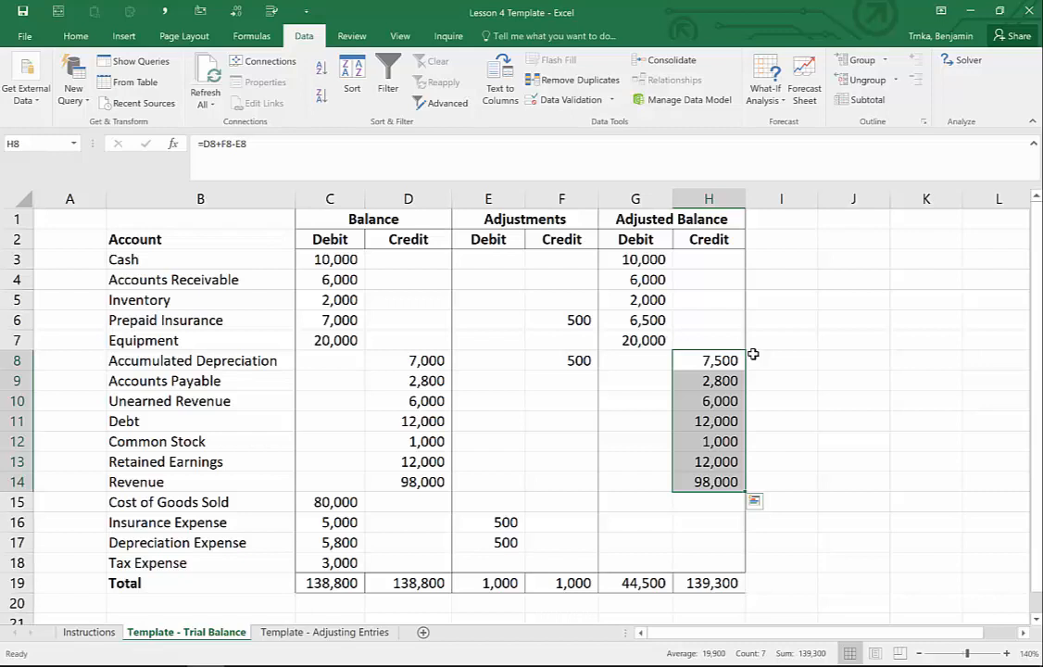
# Copy Equipment's adjusted debit formula from G7 into G15 for Cost of Goods Sold.
pyautogui.press('Up')
pyautogui.press('Left')
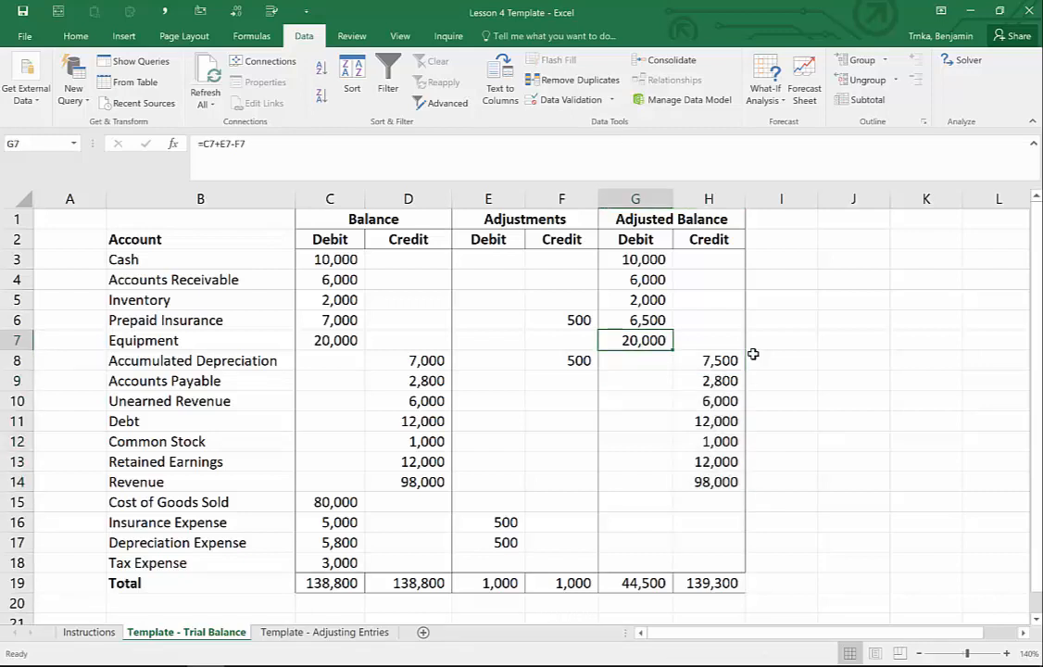
pyautogui.hotkey('ctrl', 'c')
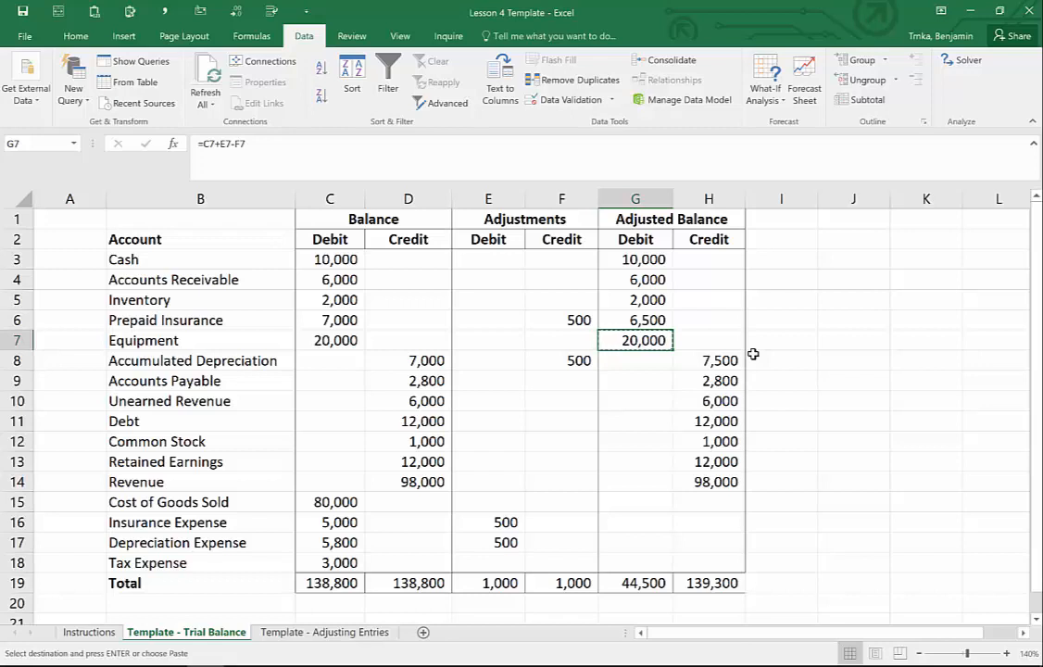
pyautogui.press('Down')
pyautogui.press('Down')
pyautogui.press('Down')
pyautogui.press('Down')
pyautogui.press('Down')
pyautogui.press('Down')
pyautogui.press('Down')
pyautogui.press('Down')
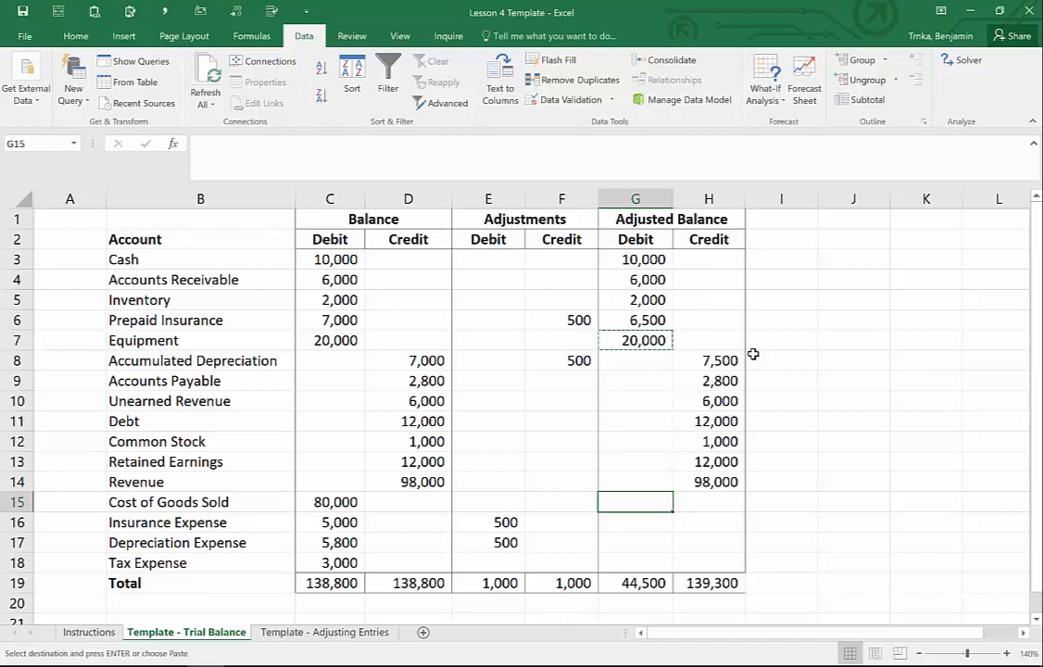
pyautogui.hotkey('ctrl', 'v')
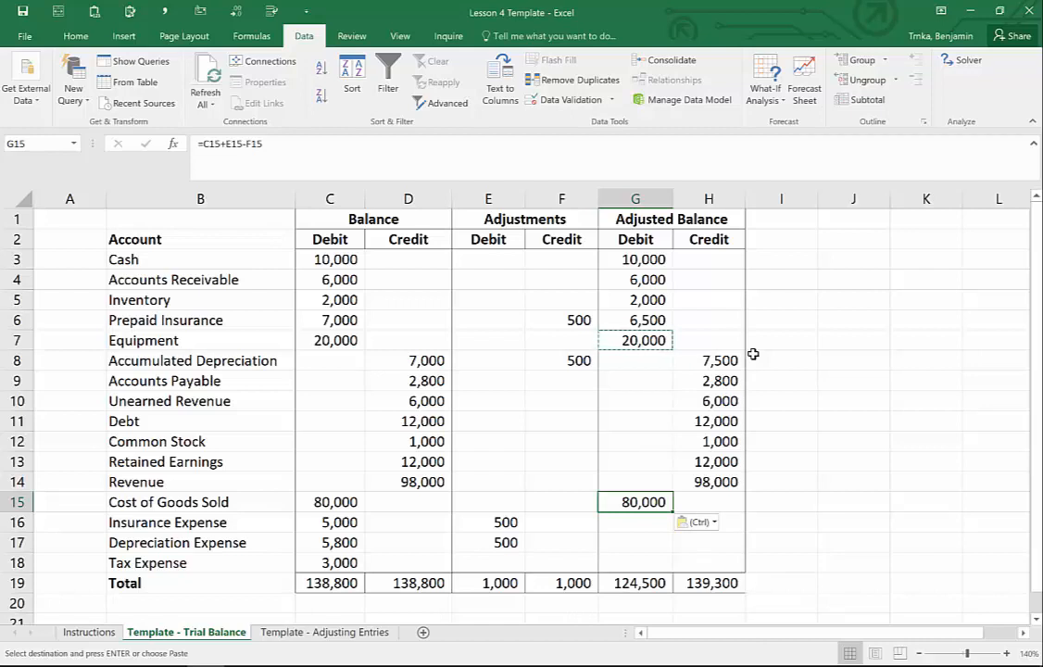
# Paste the copied adjusted debit formula into G15:G18 to cover the remaining expense accounts, and switch to the Instructions sheet.
pyautogui.hotkey('shift', 'Down')
pyautogui.hotkey('shift', 'Down')
pyautogui.hotkey('shift', 'Down')
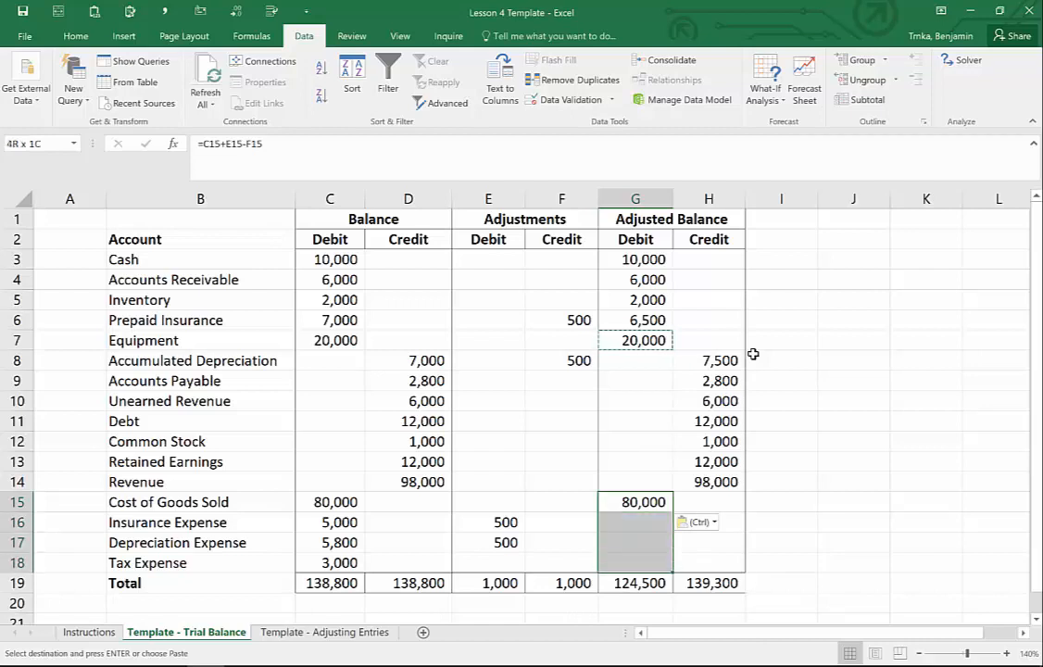
pyautogui.press('Return')
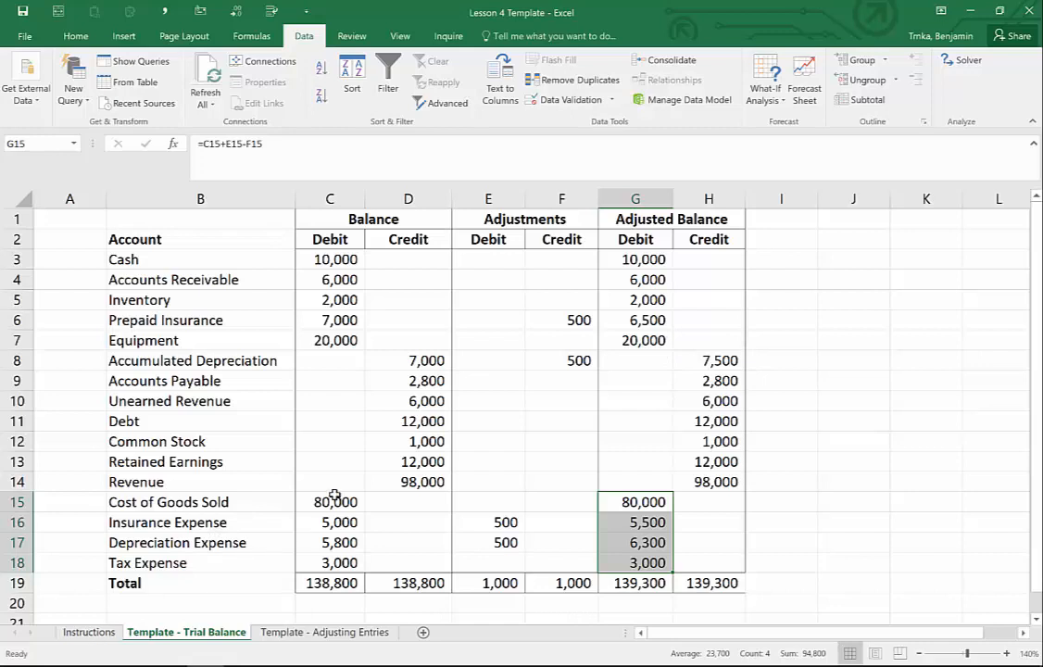
pyautogui.hotkey('ctrl', 'pageup')
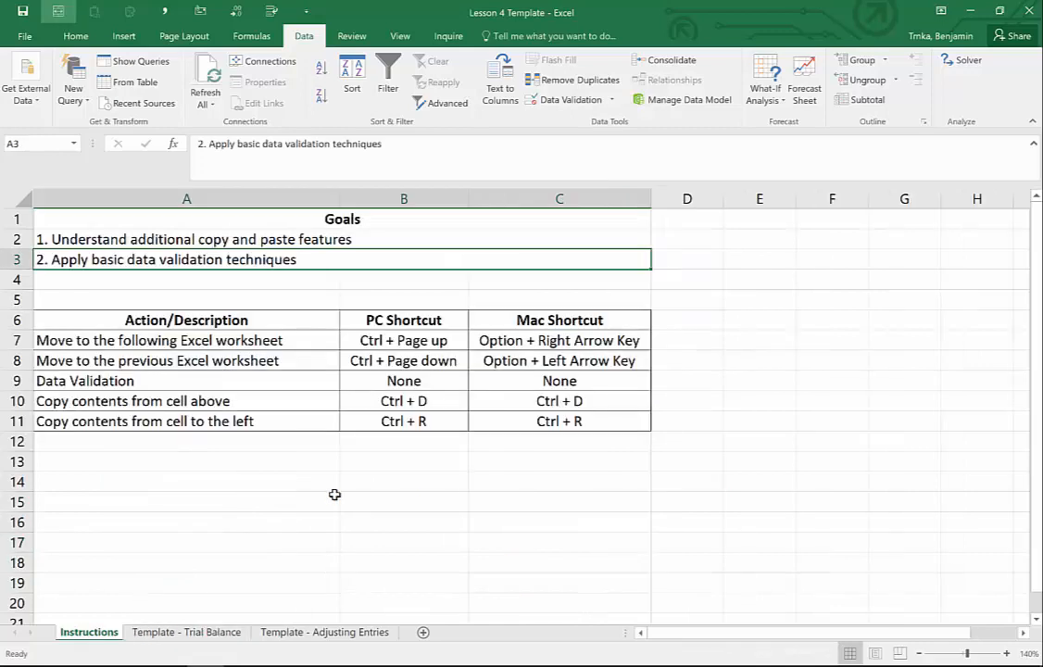